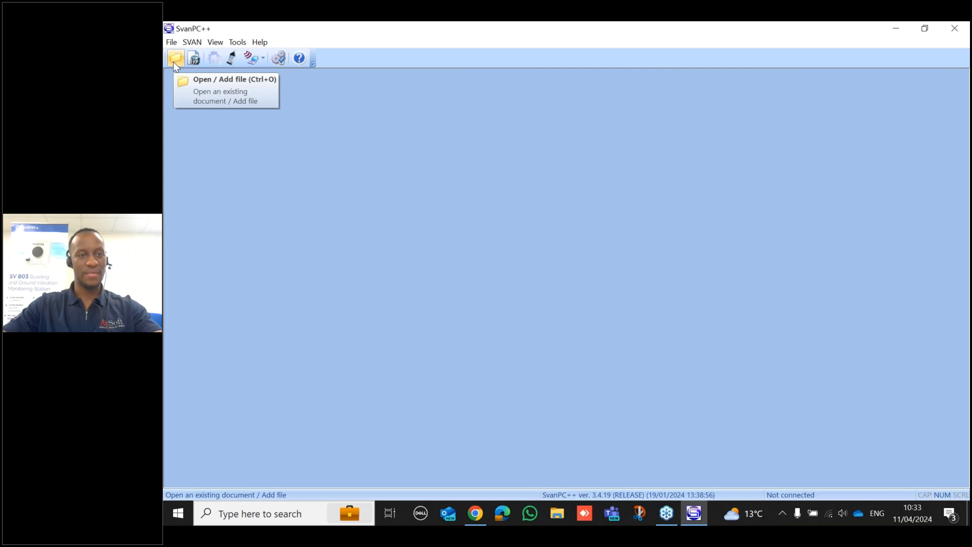
# - Open L.SVL, L0.SVL, L1.SVL and L2.SVL from the 979 Files folder, merging them into one file named Multifile.svn
pyautogui.click(173, 62)
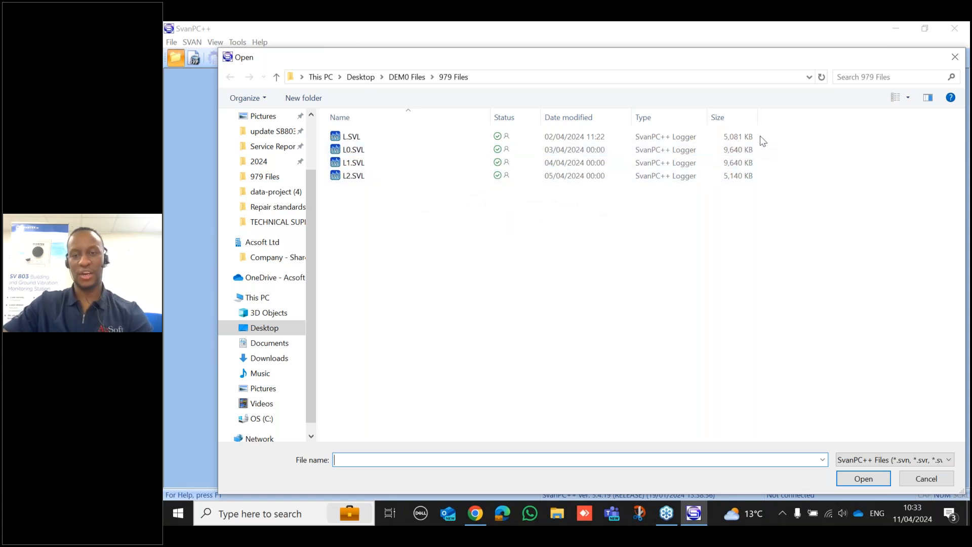
pyautogui.moveTo(760, 136); pyautogui.dragTo(658, 197)
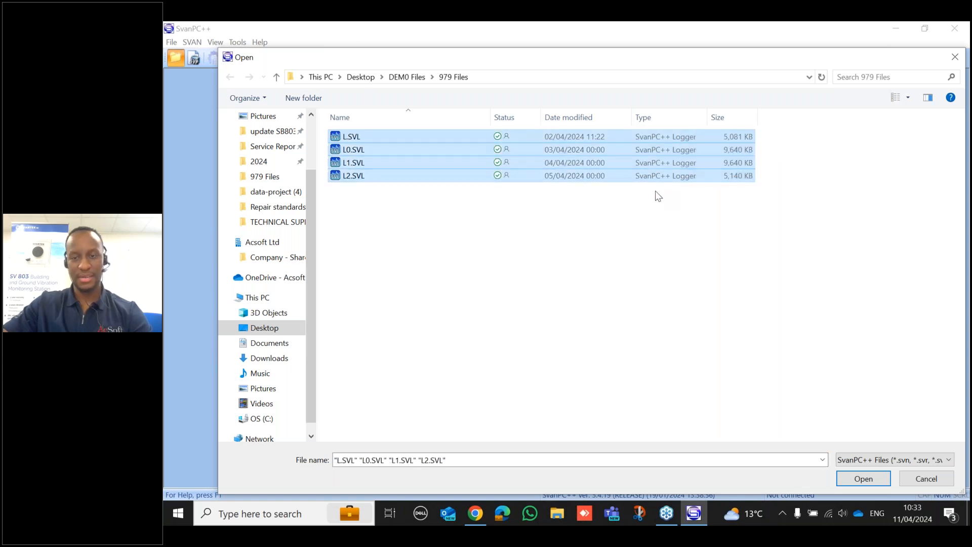
pyautogui.click(864, 479)
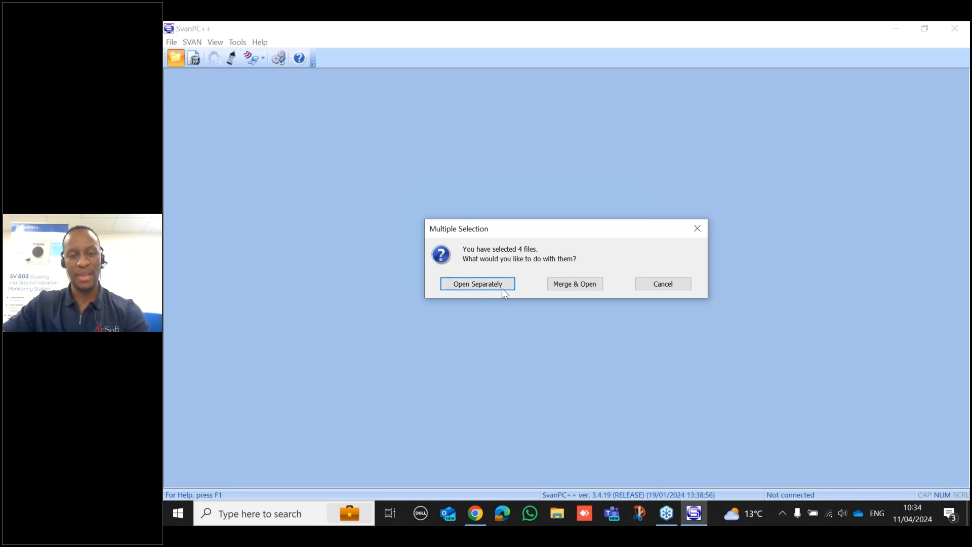
pyautogui.click(573, 286)
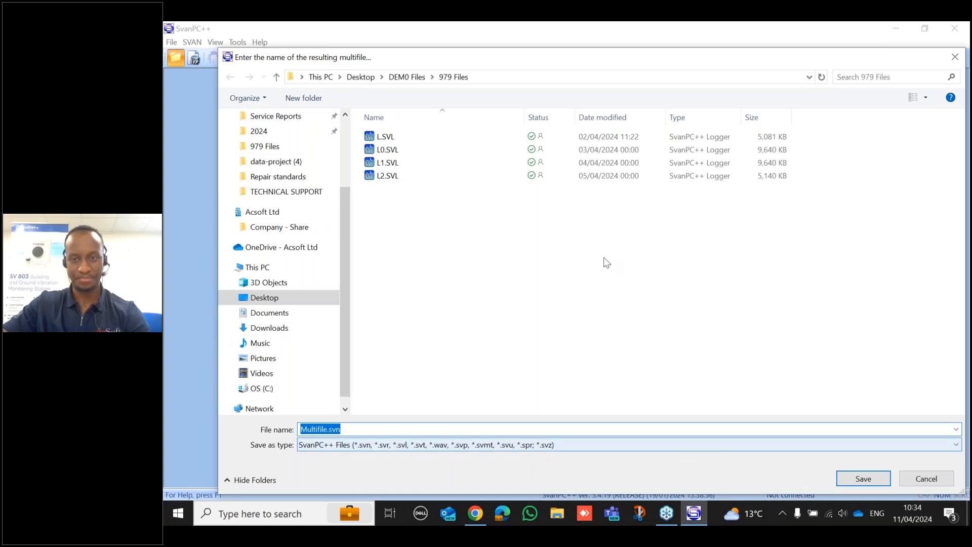
pyautogui.click(859, 480)
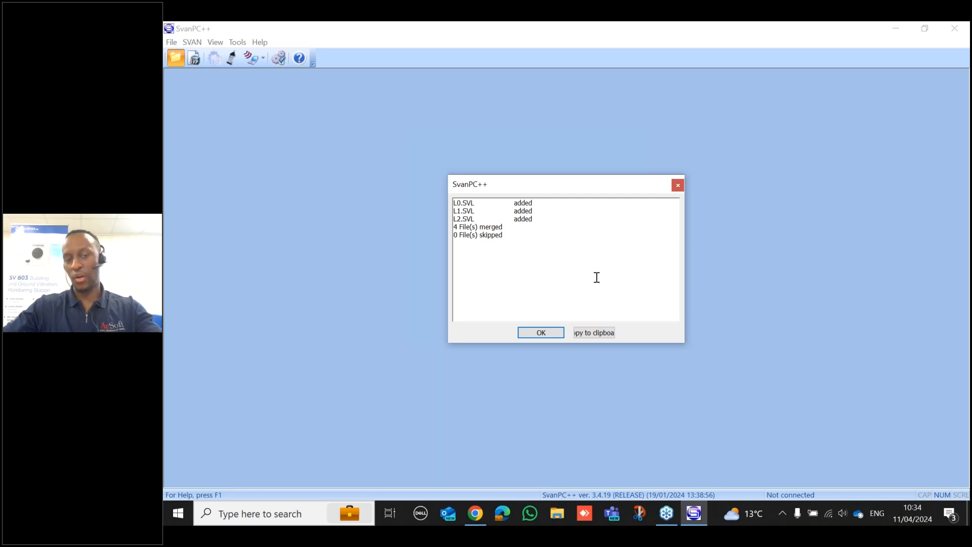
pyautogui.click(540, 333)
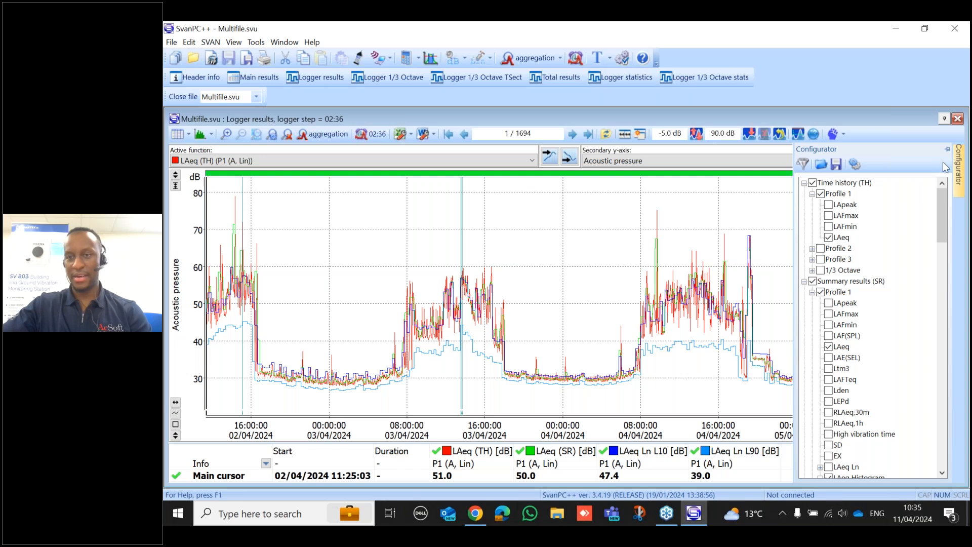
# - Show the Configurator of the logger results plot to view the available time history and summary results
pyautogui.click(948, 105)
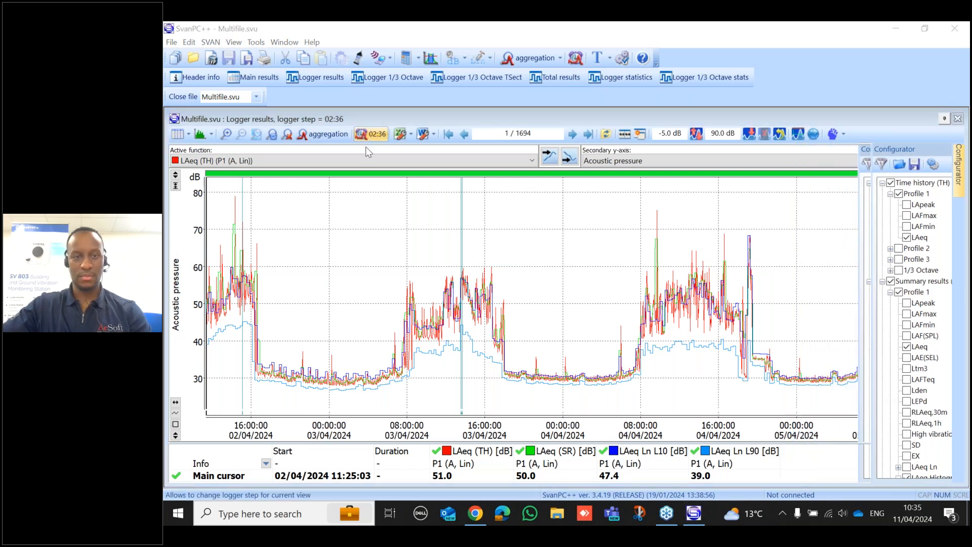
pyautogui.click(321, 185)
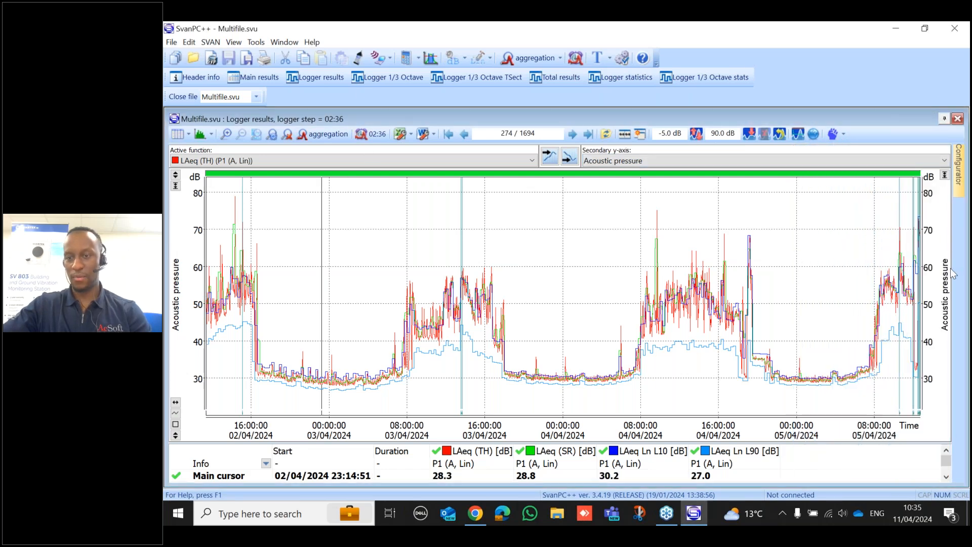
pyautogui.click(949, 105)
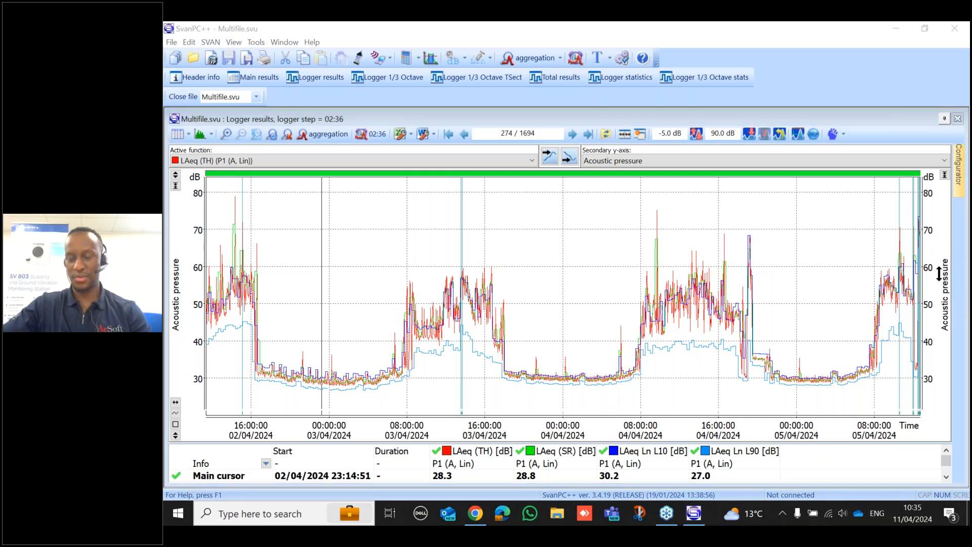
pyautogui.click(941, 276)
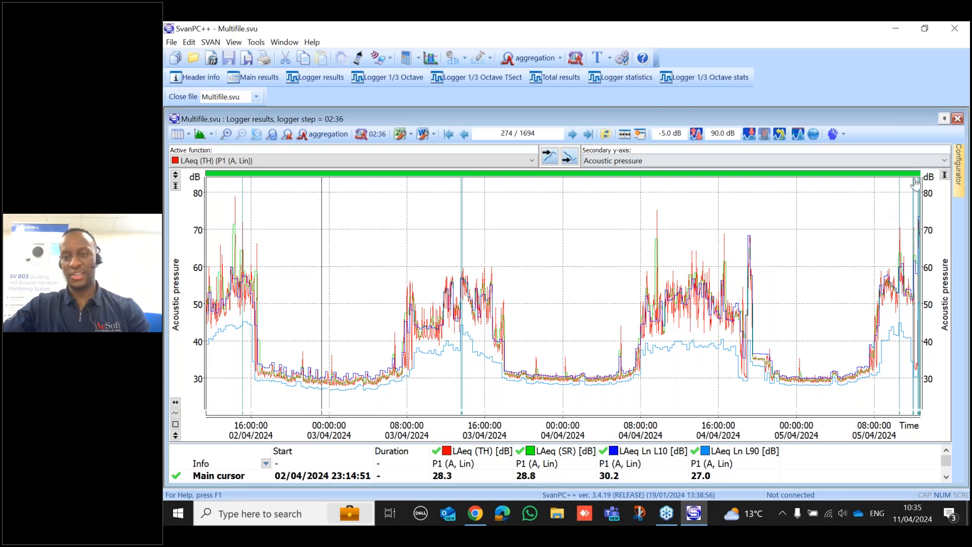
pyautogui.moveTo(962, 186)
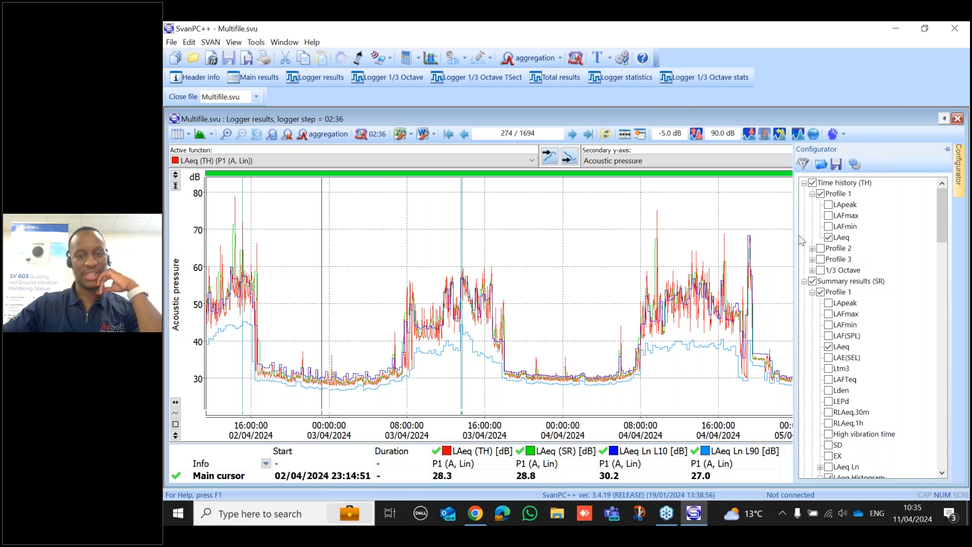
# - Open the header information of the merged file and check the integration period
pyautogui.click(202, 81)
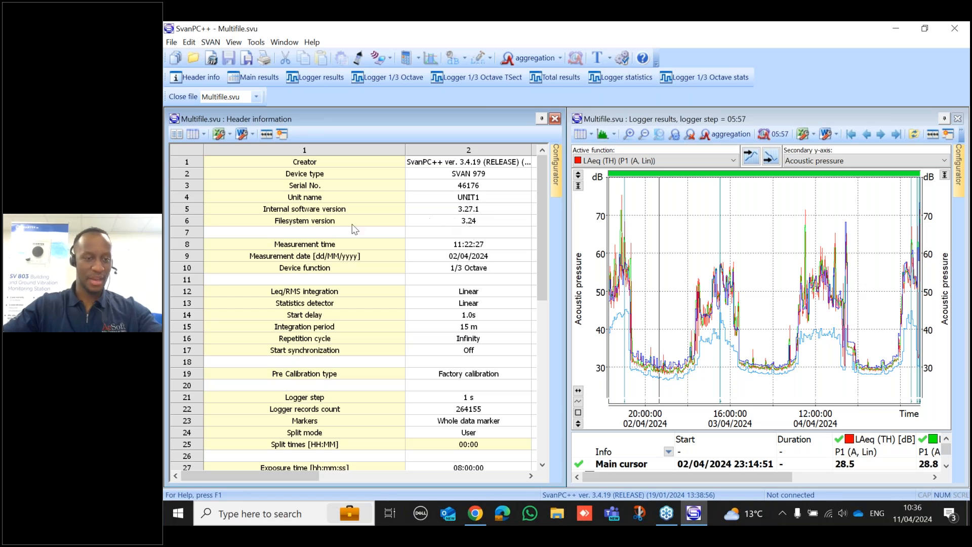
pyautogui.click(336, 327)
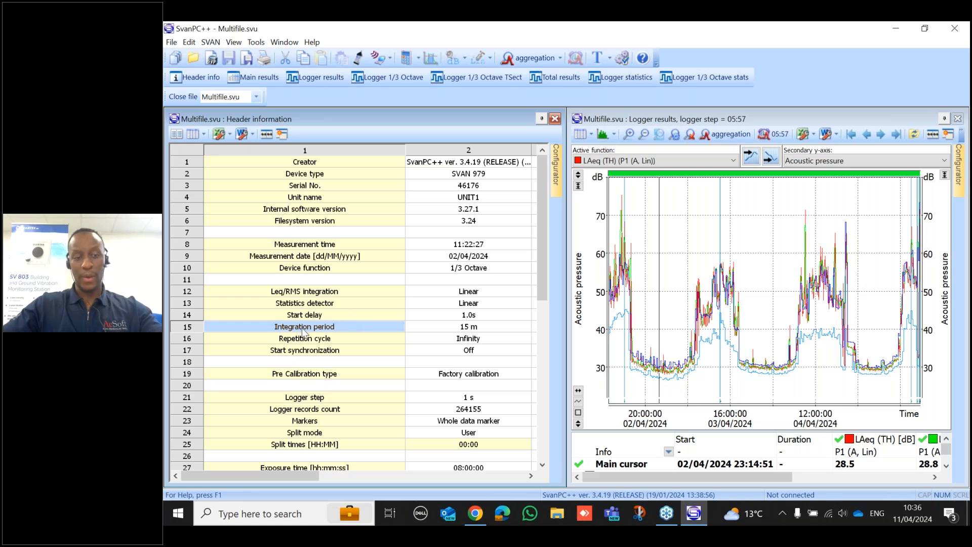
pyautogui.click(471, 329)
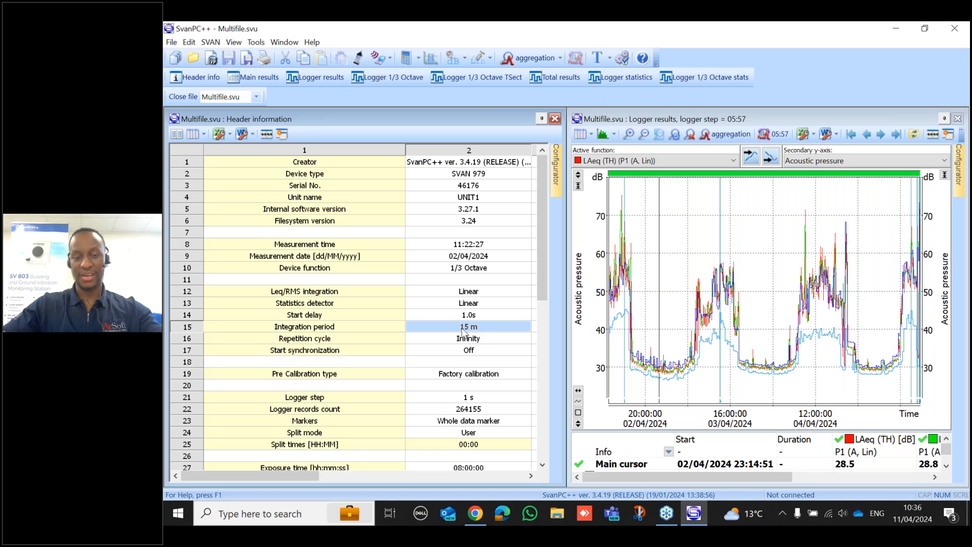
pyautogui.click(332, 329)
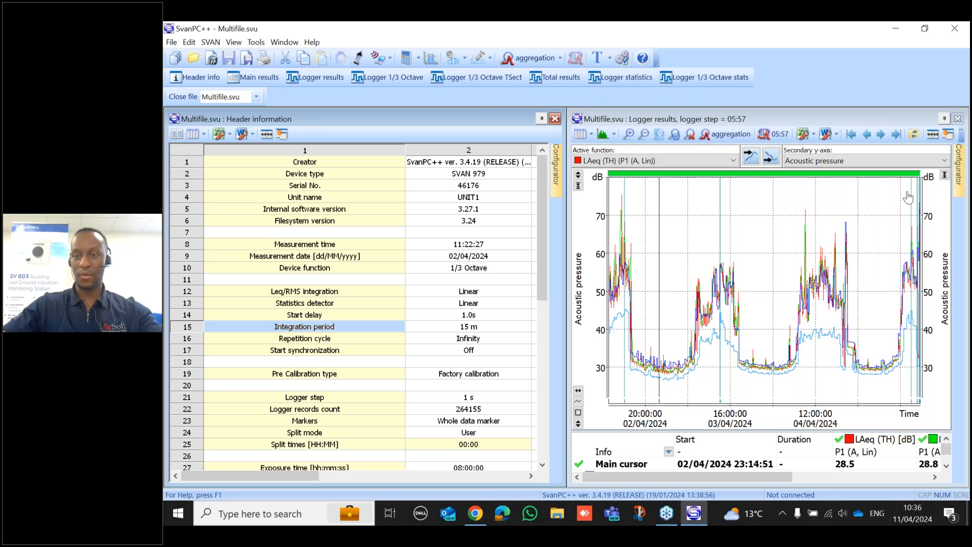
# - Examine the rest of the header information, from the logger step and summary results mask to the filters and logger contents of each profile
pyautogui.click(959, 177)
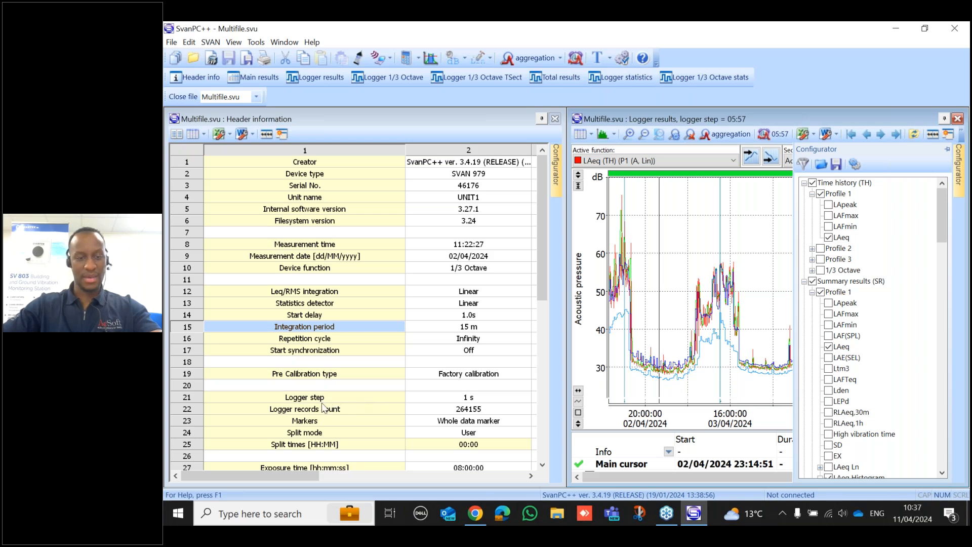
pyautogui.scroll(-2, 390, 417)
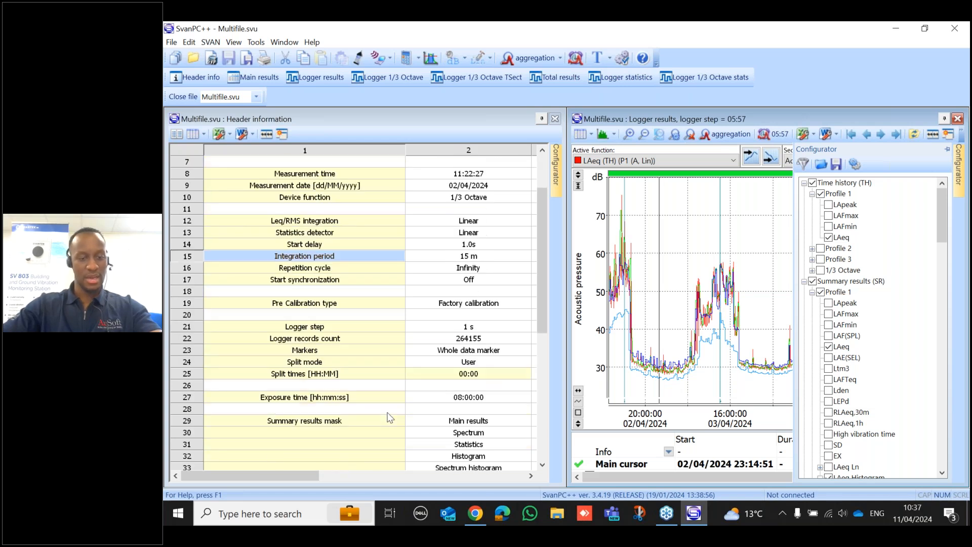
pyautogui.scroll(-1, 388, 414)
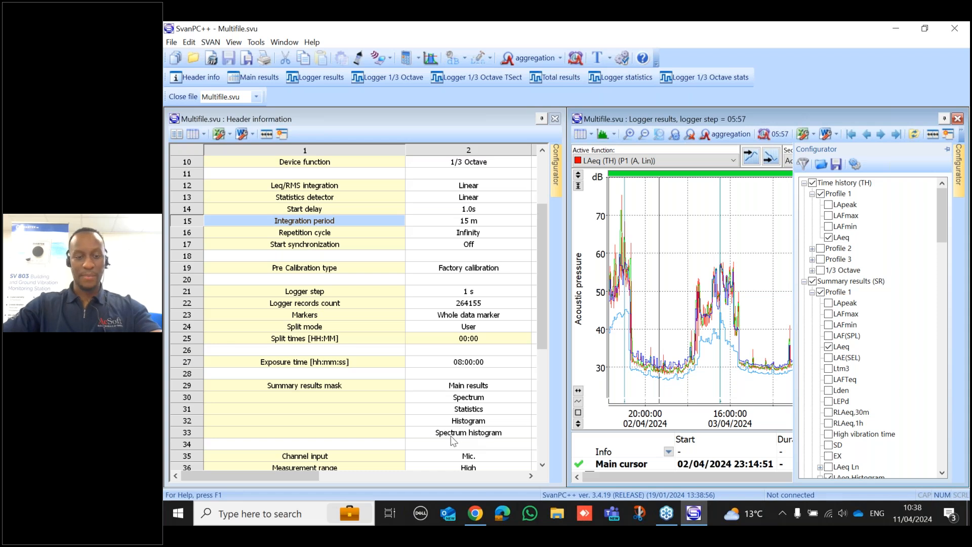
pyautogui.scroll(-1, 461, 439)
pyautogui.scroll(-1, 461, 440)
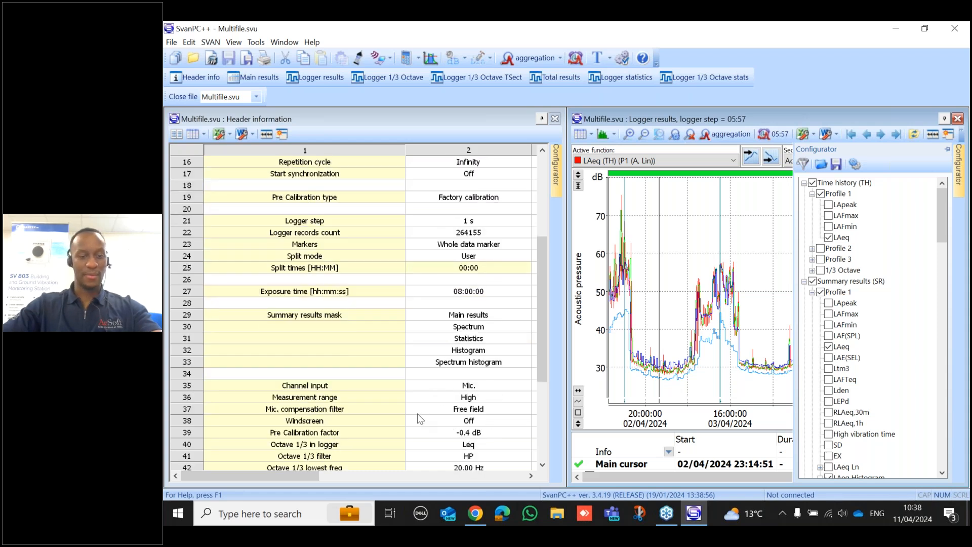
pyautogui.scroll(-1, 422, 413)
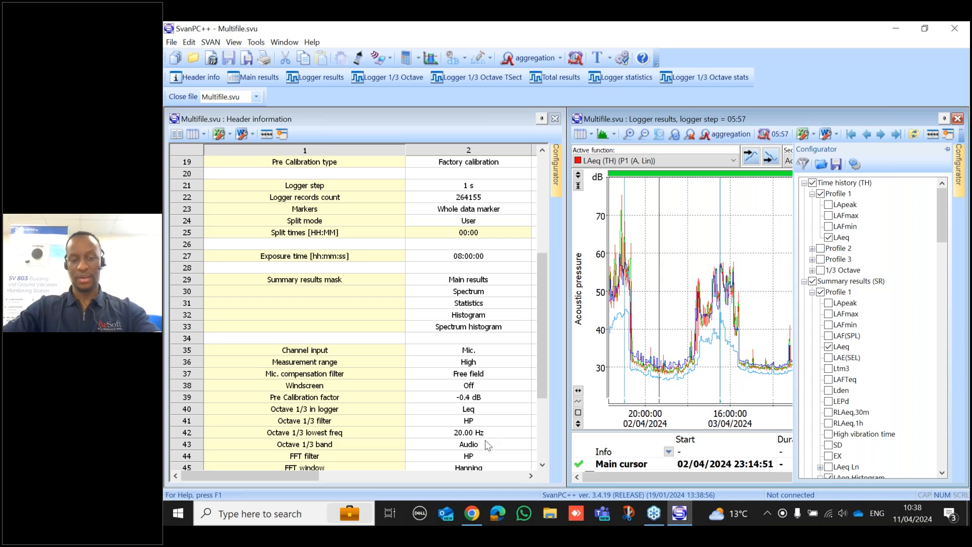
pyautogui.scroll(-4, 487, 445)
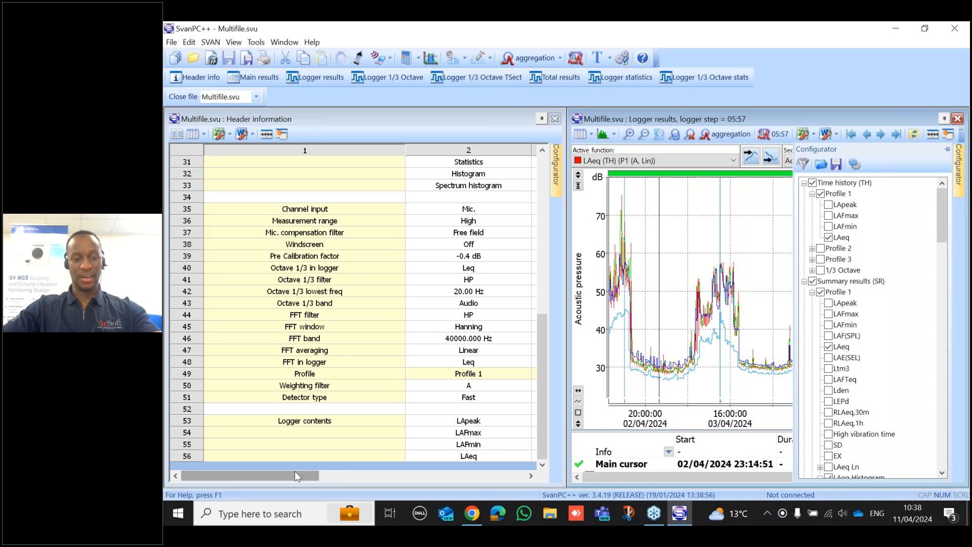
pyautogui.moveTo(295, 473); pyautogui.dragTo(298, 473)
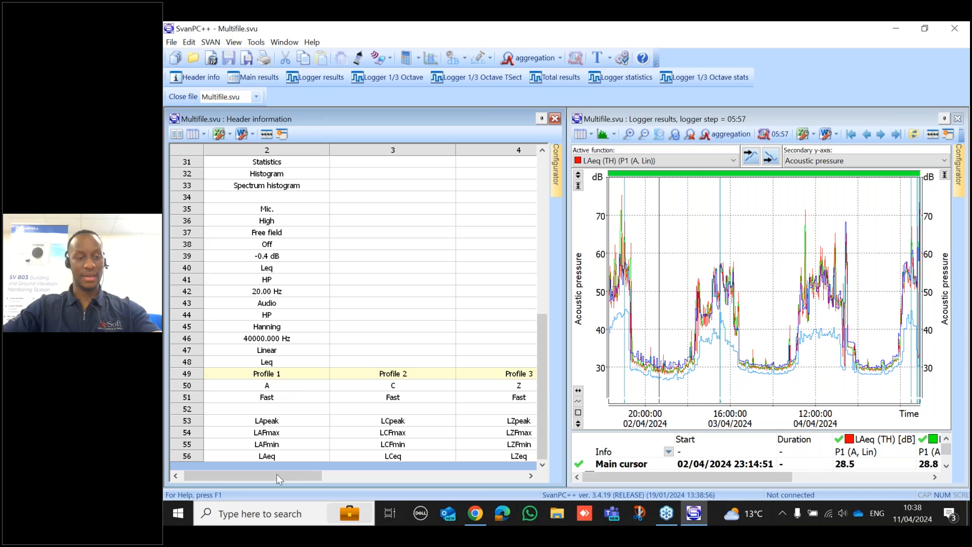
pyautogui.moveTo(275, 474)
pyautogui.mouseDown()
pyautogui.moveTo(248, 474)
pyautogui.moveTo(283, 474)
pyautogui.mouseUp()
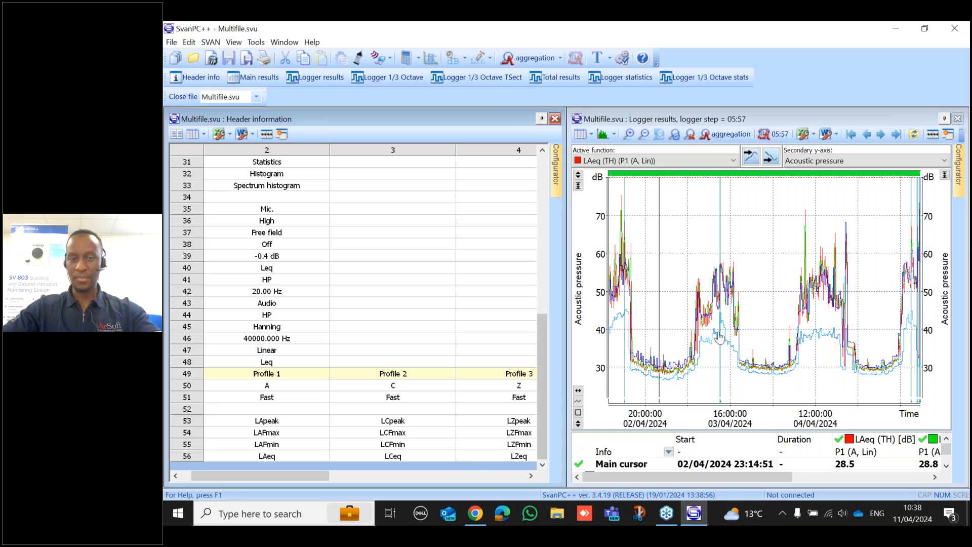
# - Collapse Profile 1 under Time history and Summary results in the Configurator, and close the header information window
pyautogui.moveTo(964, 175)
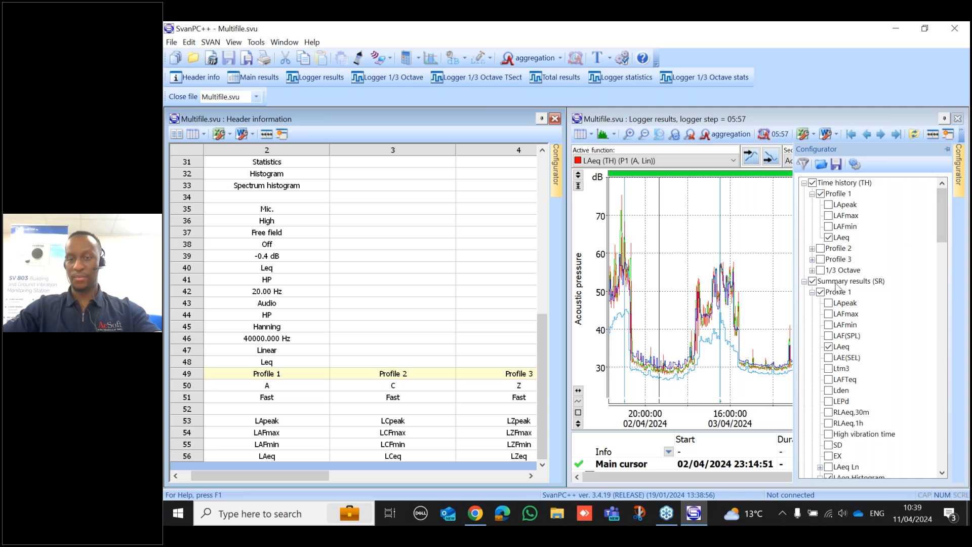
pyautogui.click(812, 194)
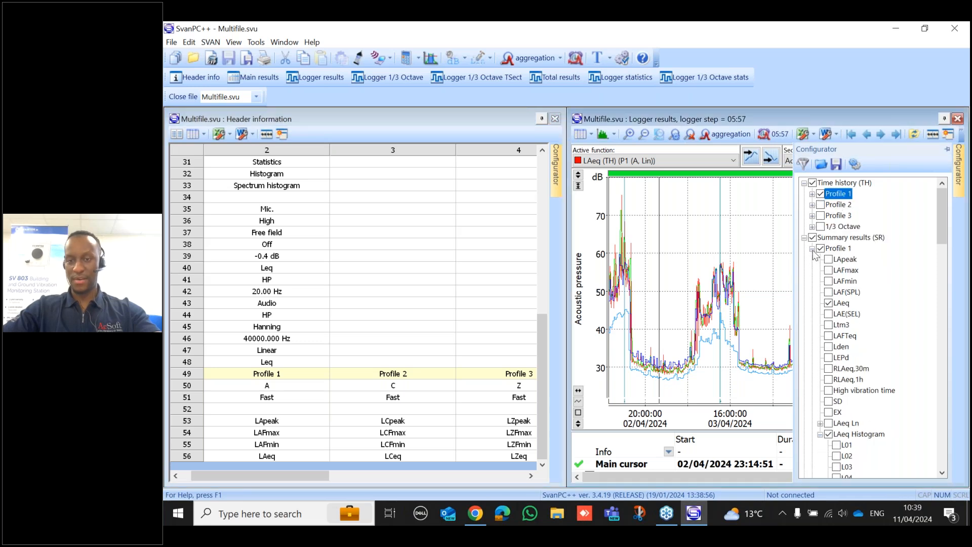
pyautogui.click(813, 249)
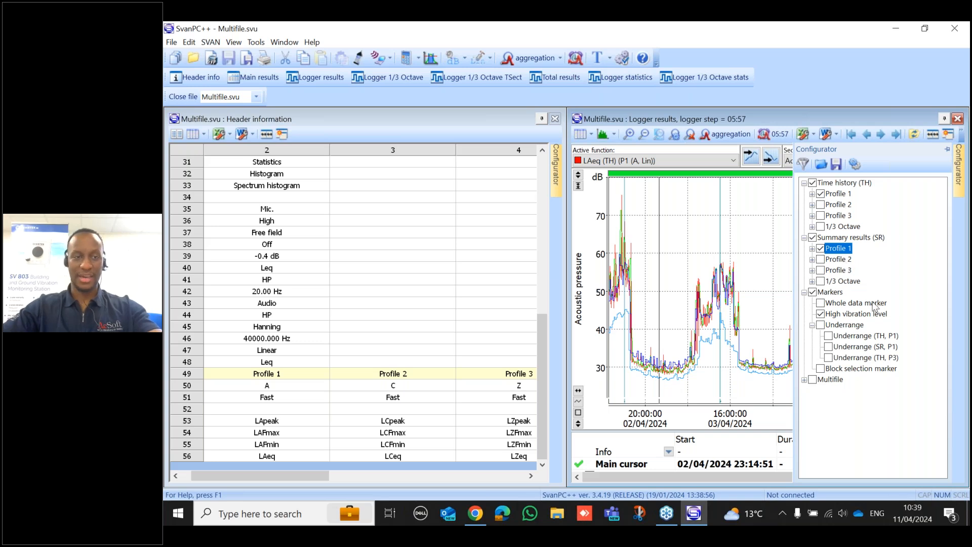
pyautogui.click(554, 120)
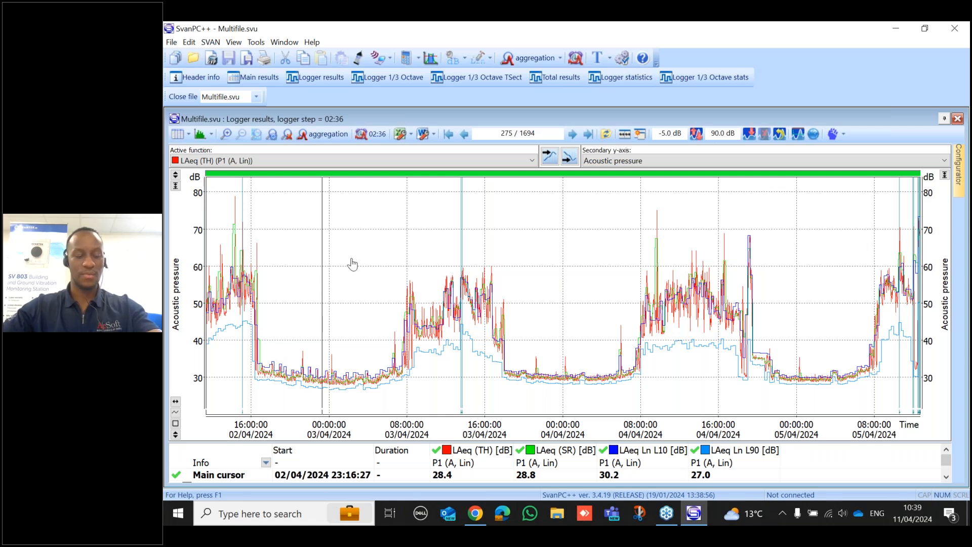
# - Set the logger step of the logger results plot to None (Factor = 1) and go to the start of the measurement
pyautogui.click(374, 138)
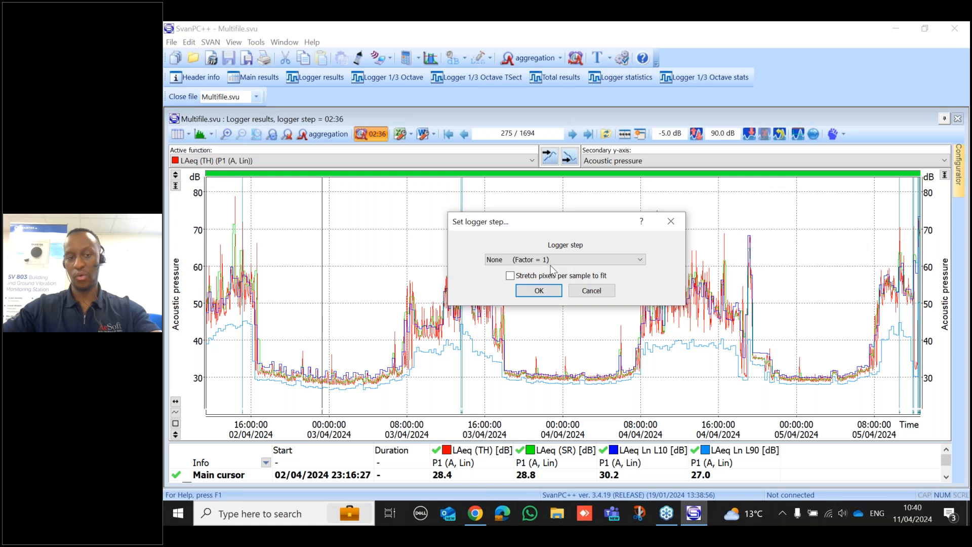
pyautogui.click(539, 291)
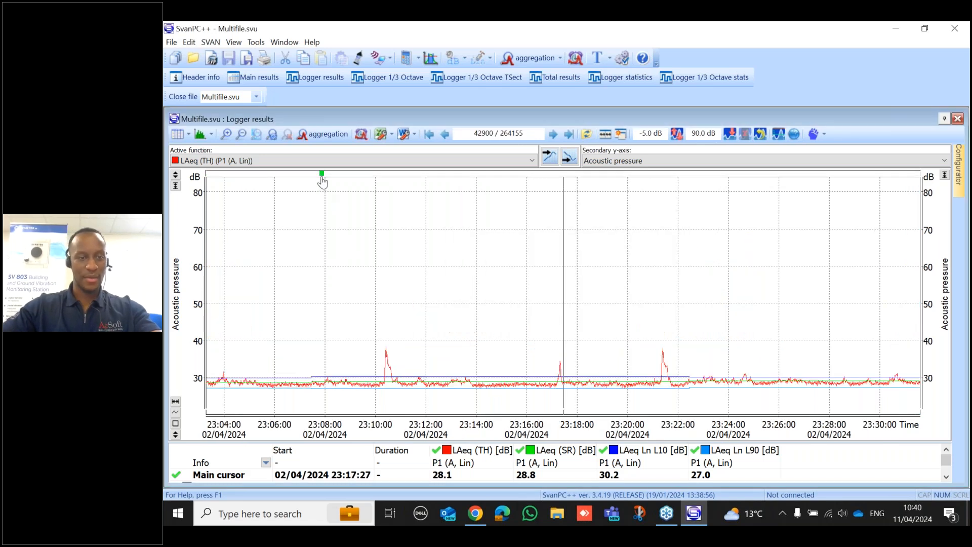
pyautogui.moveTo(321, 173); pyautogui.dragTo(207, 173)
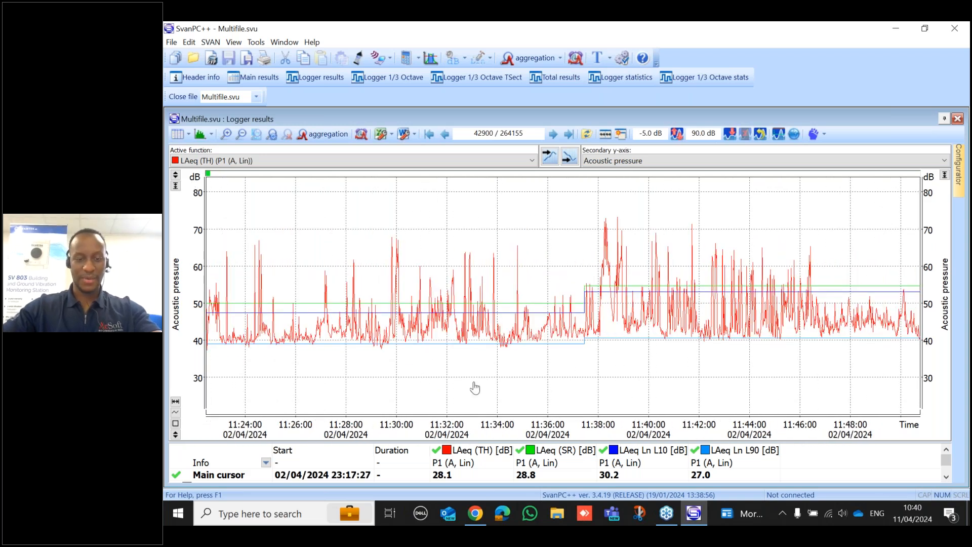
# - Turn off the High vibration level marker in the logger results plot and collapse the Markers group
pyautogui.moveTo(959, 177)
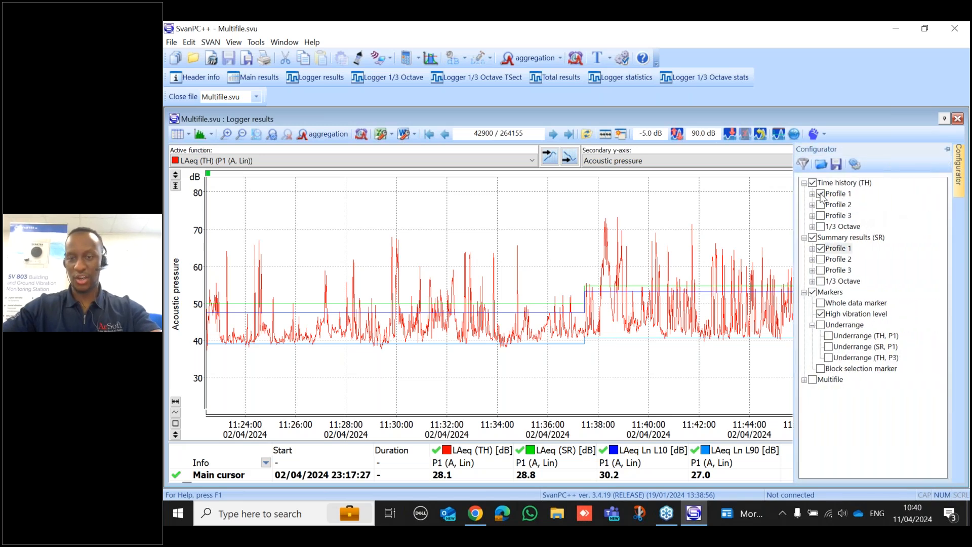
pyautogui.click(820, 315)
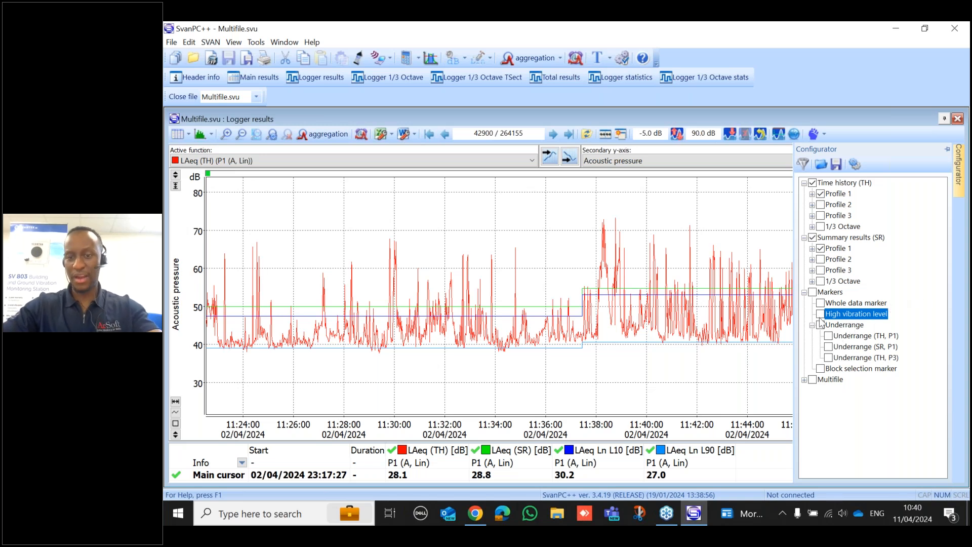
pyautogui.click(804, 292)
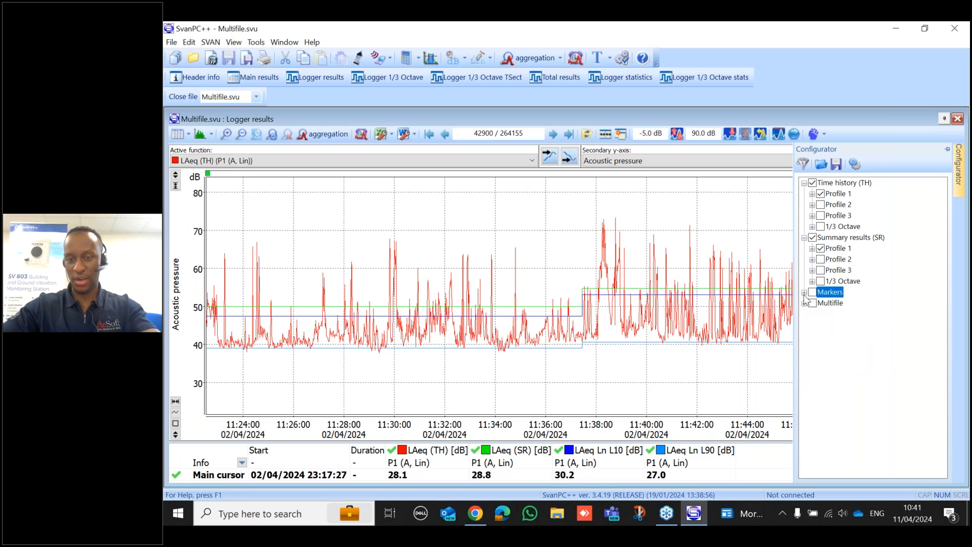
# - Turn off LAeq Histogram for Profile 1 under Summary results, collapse it, and place the main cursor at 02/04/2024 11:45:13 on the plot
pyautogui.click(812, 249)
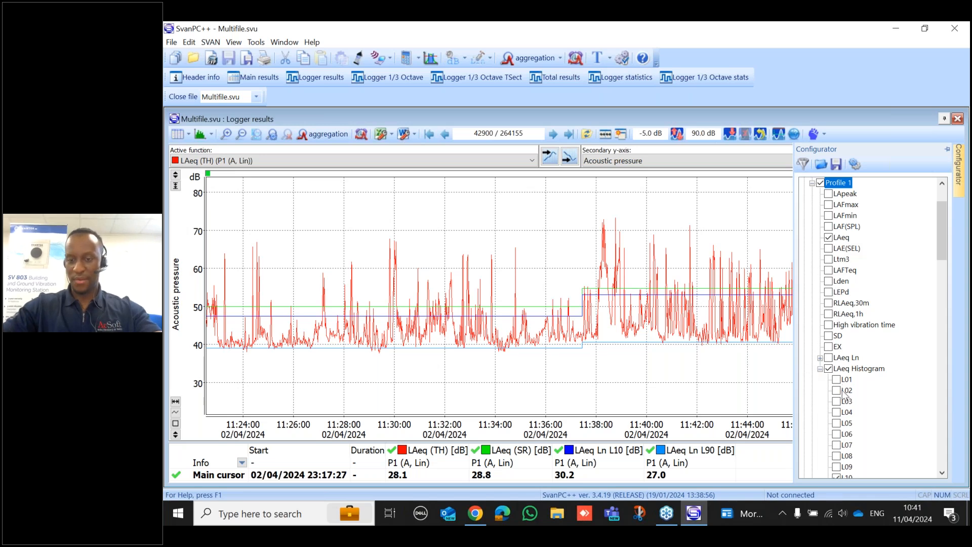
pyautogui.scroll(-2, 843, 394)
pyautogui.click(837, 411)
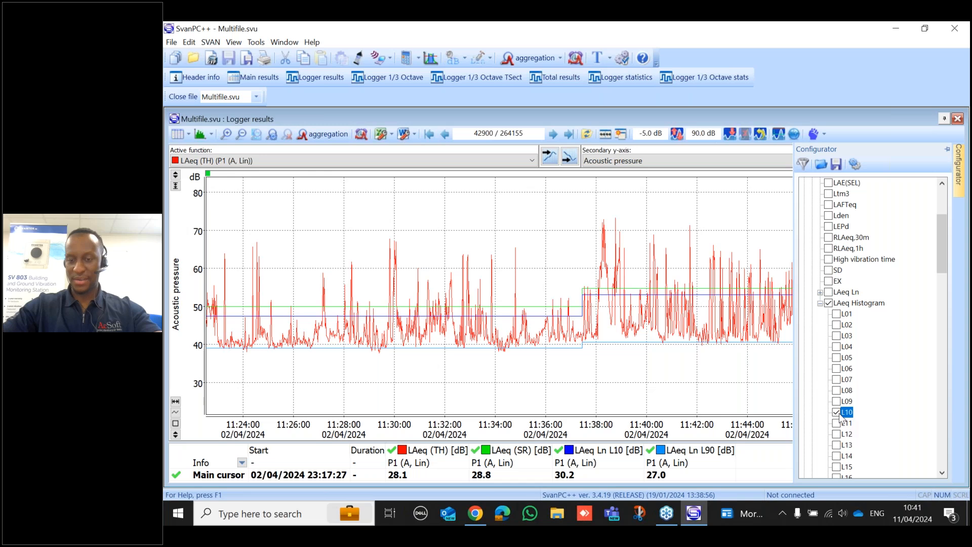
pyautogui.click(828, 302)
pyautogui.click(819, 303)
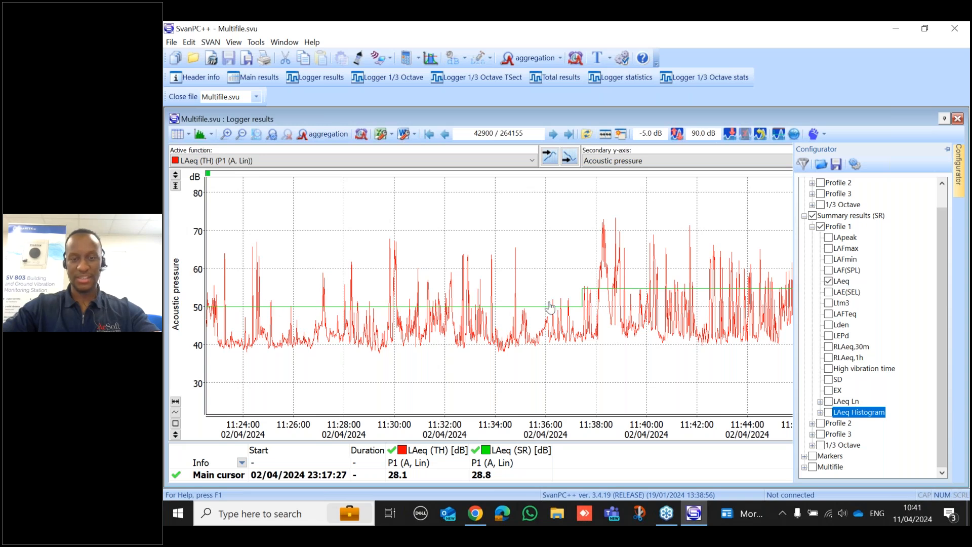
pyautogui.click(780, 241)
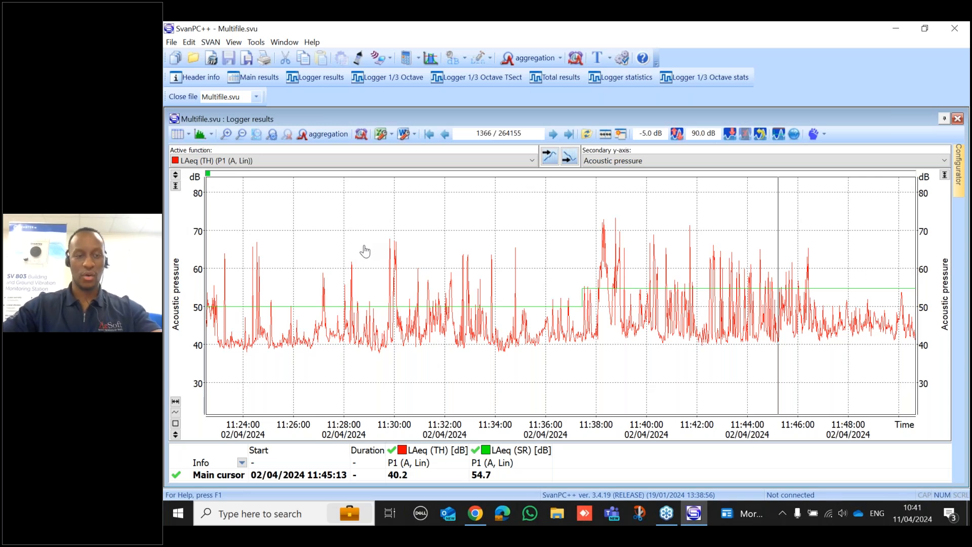
# - Set the Y axis values of the RED 70 and AMBER 55 sound limit lines to 70 and 65, and show both lines
pyautogui.rightClick(318, 245)
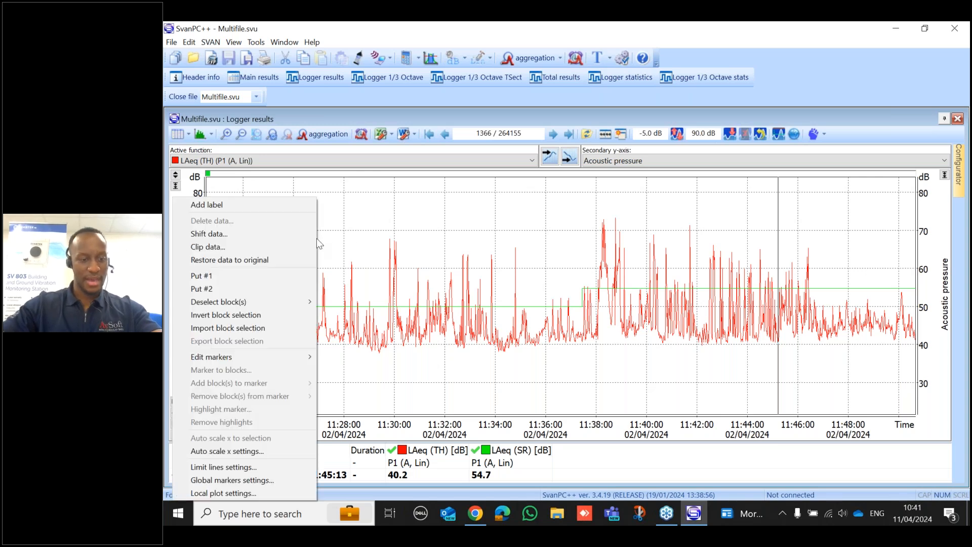
pyautogui.click(266, 468)
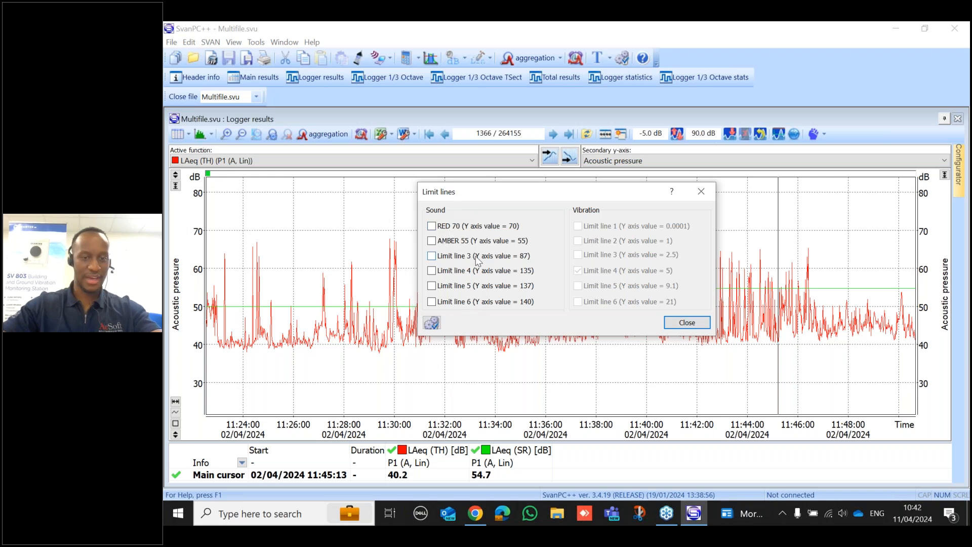
pyautogui.click(432, 324)
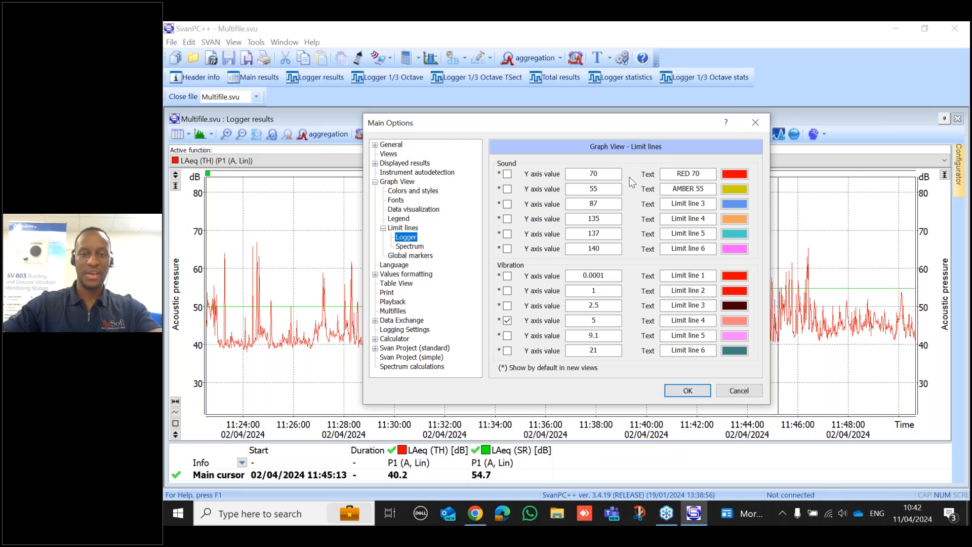
pyautogui.click(603, 175)
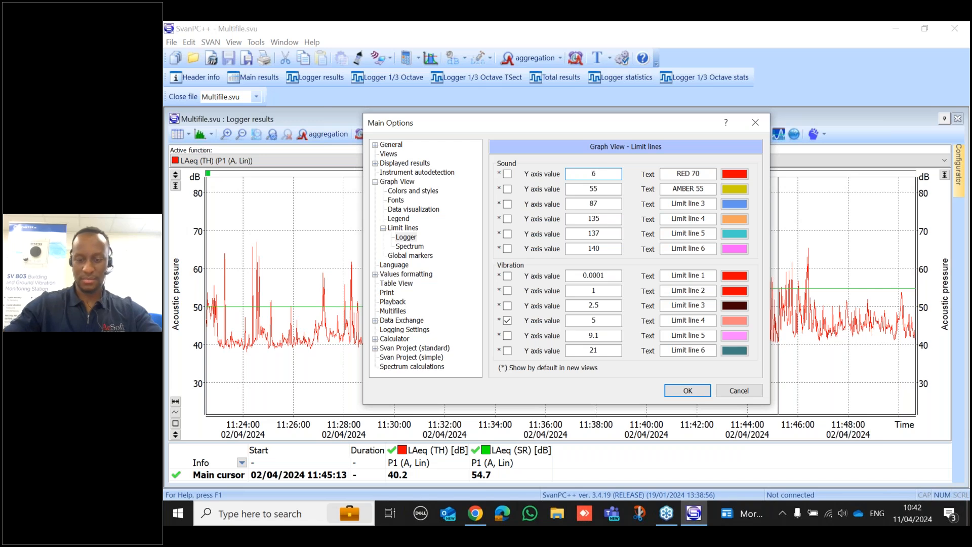
pyautogui.write('0')
pyautogui.click(609, 188)
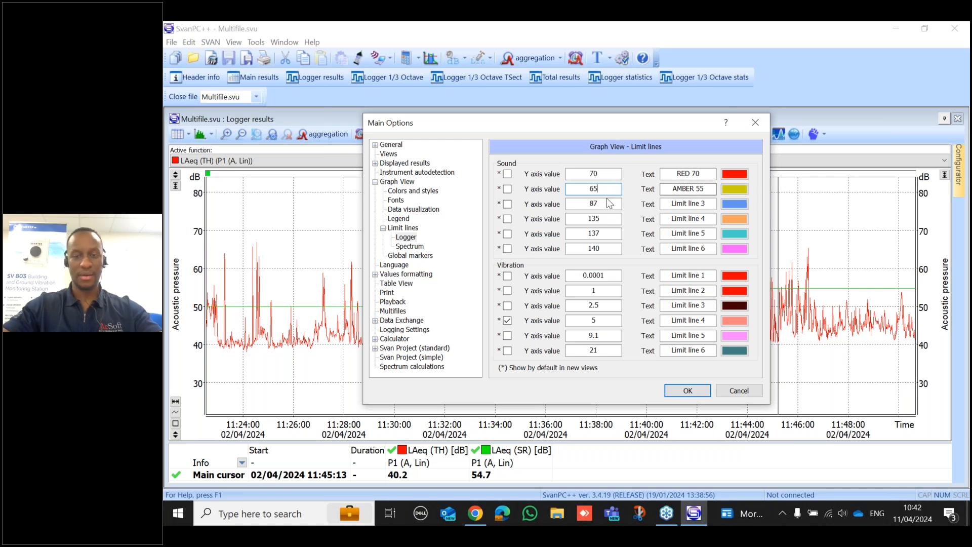
pyautogui.click(688, 390)
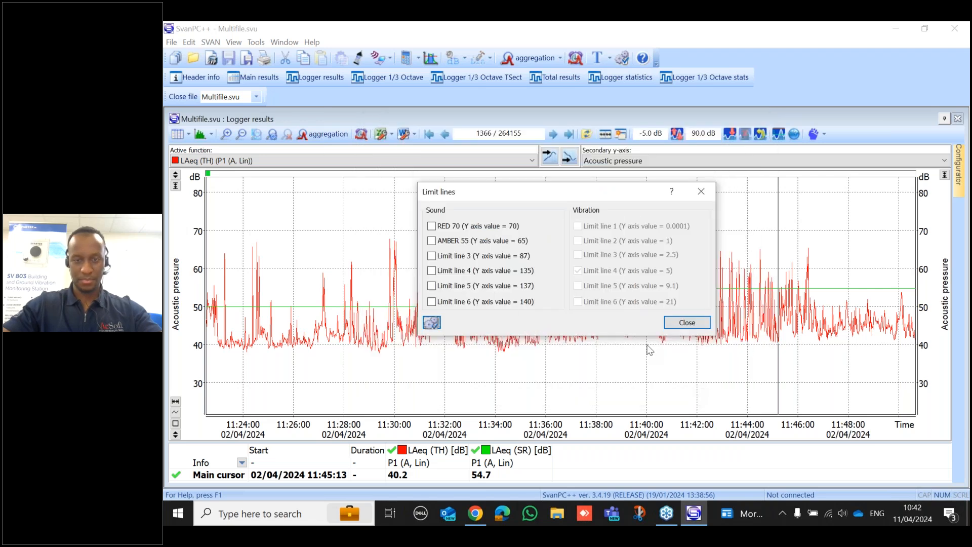
pyautogui.click(431, 226)
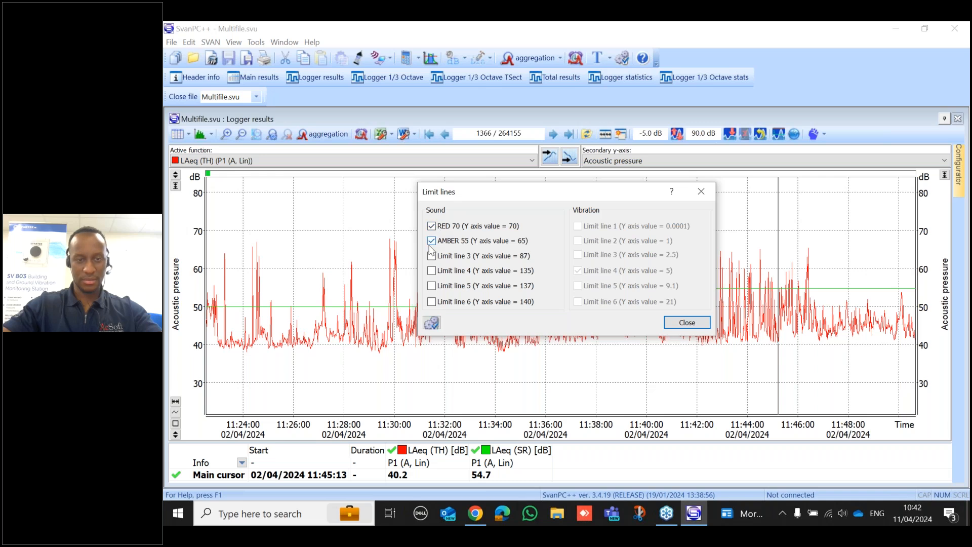
pyautogui.click(683, 324)
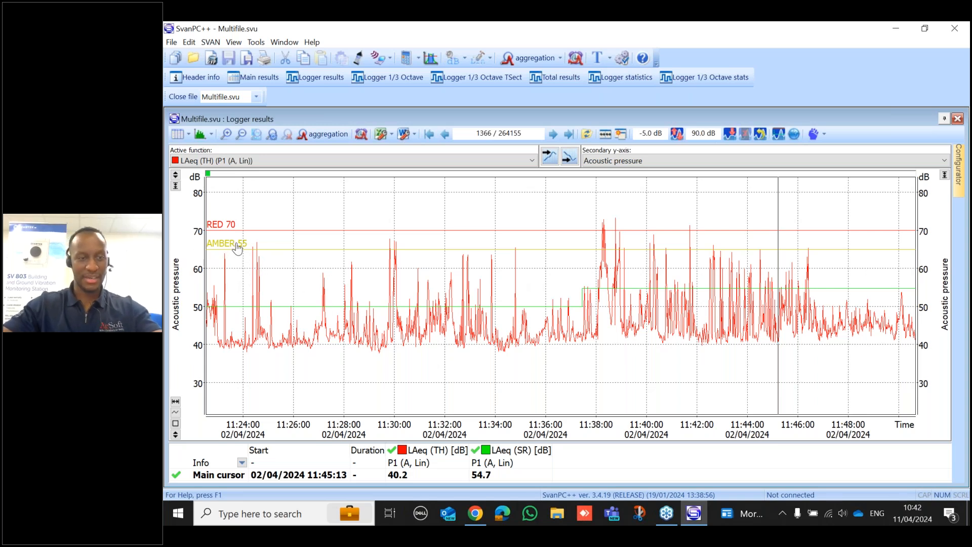
# - Change the text of the AMBER 55 sound limit line to "AMBER 65dB" in the logger limit line options
pyautogui.rightClick(293, 271)
pyautogui.click(257, 466)
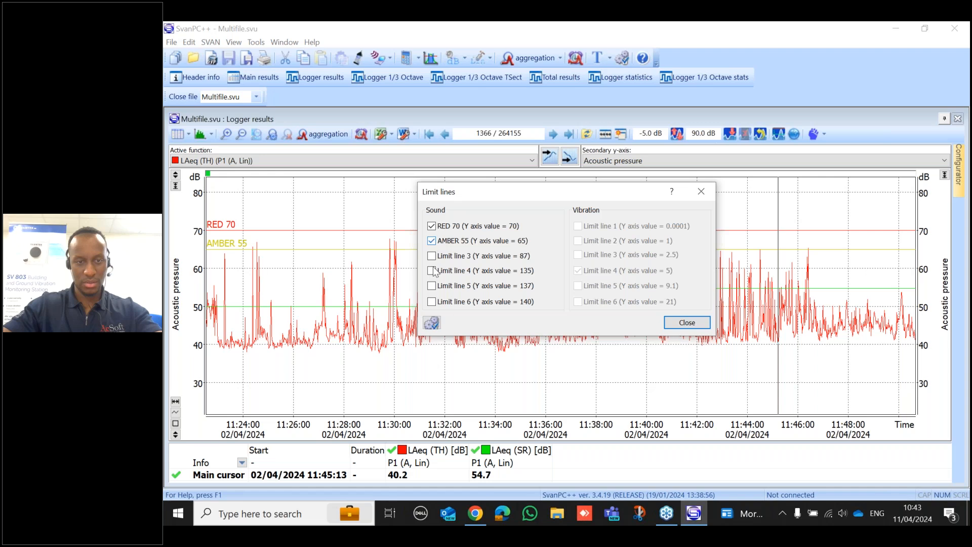
pyautogui.click(432, 324)
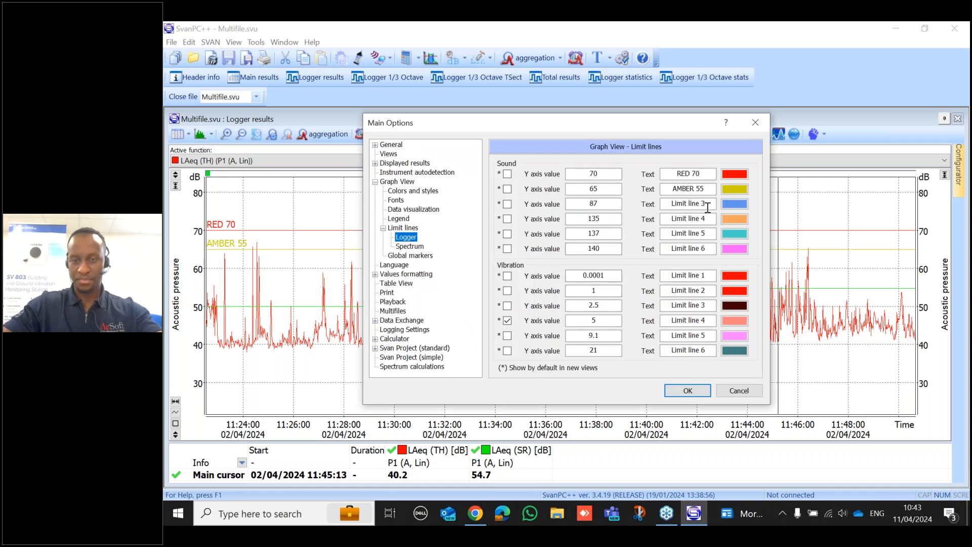
pyautogui.click(710, 189)
pyautogui.press('BackSpace')
pyautogui.press('BackSpace')
pyautogui.write('65')
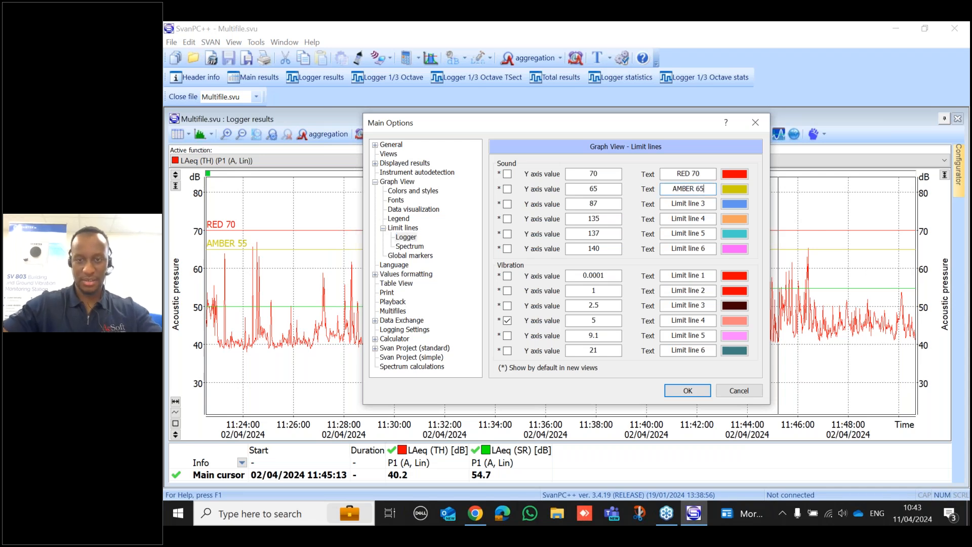
pyautogui.write('dB')
# - Change the text of the RED 70 sound limit line to "RED 70 dB" and close the limit line settings
pyautogui.click(706, 175)
pyautogui.write('d')
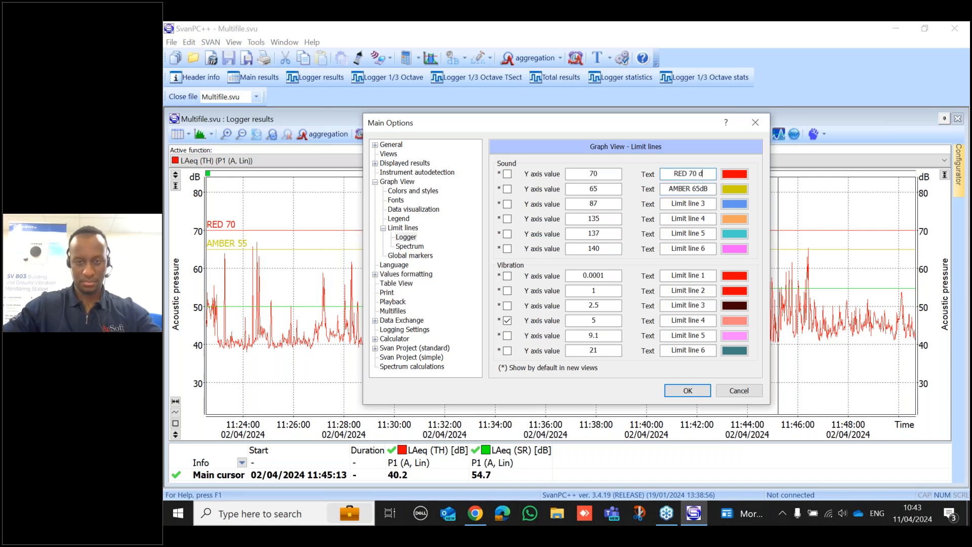
pyautogui.write('B')
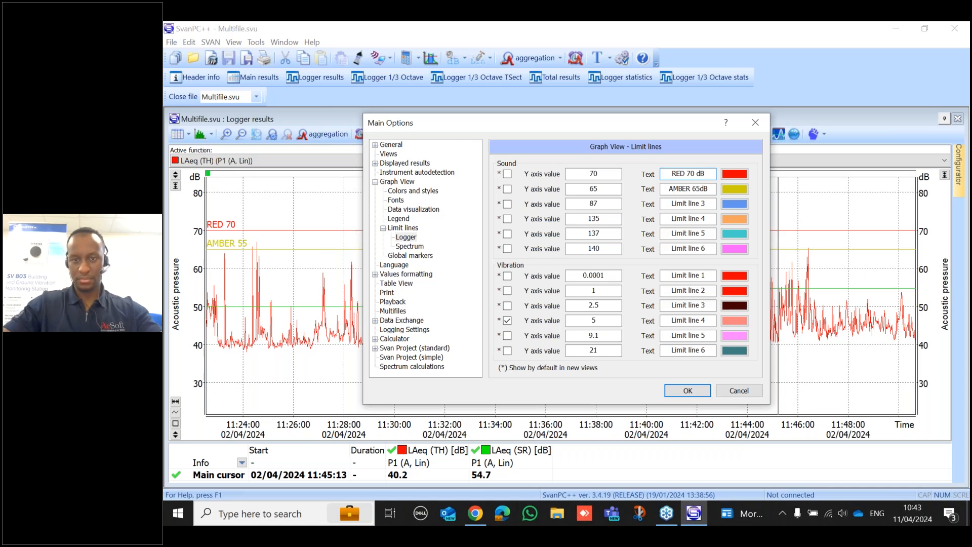
pyautogui.click(688, 391)
pyautogui.click(686, 321)
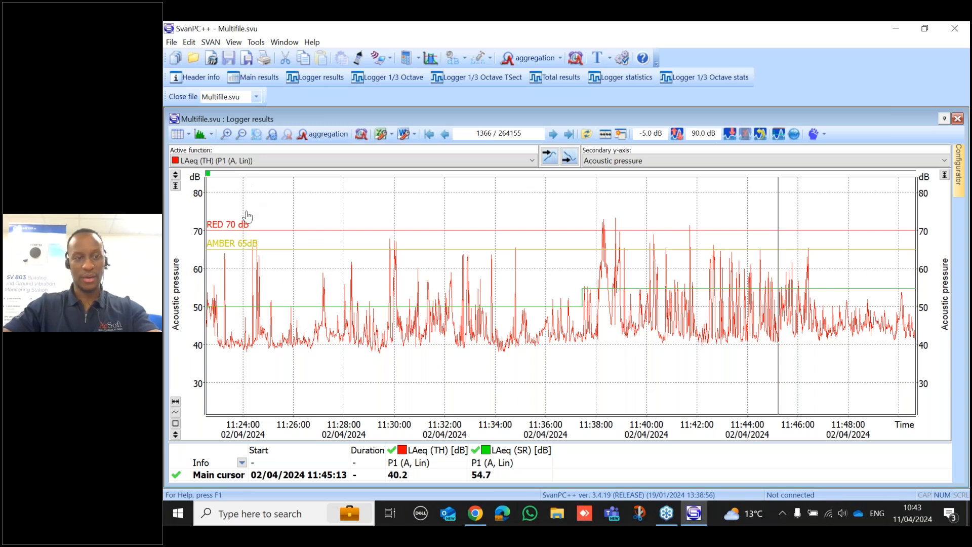
pyautogui.moveTo(208, 173); pyautogui.dragTo(246, 173)
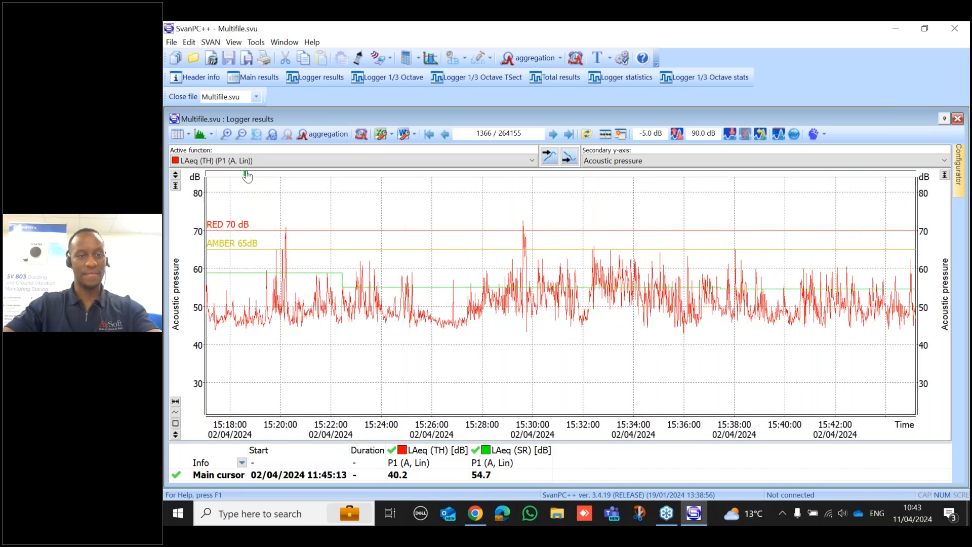
pyautogui.moveTo(246, 173); pyautogui.dragTo(207, 174)
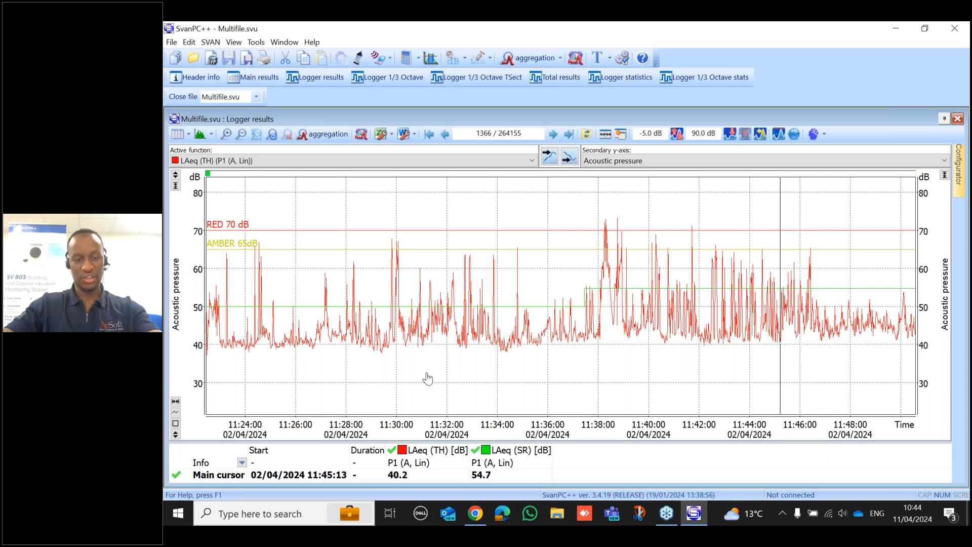
pyautogui.rightClick(408, 359)
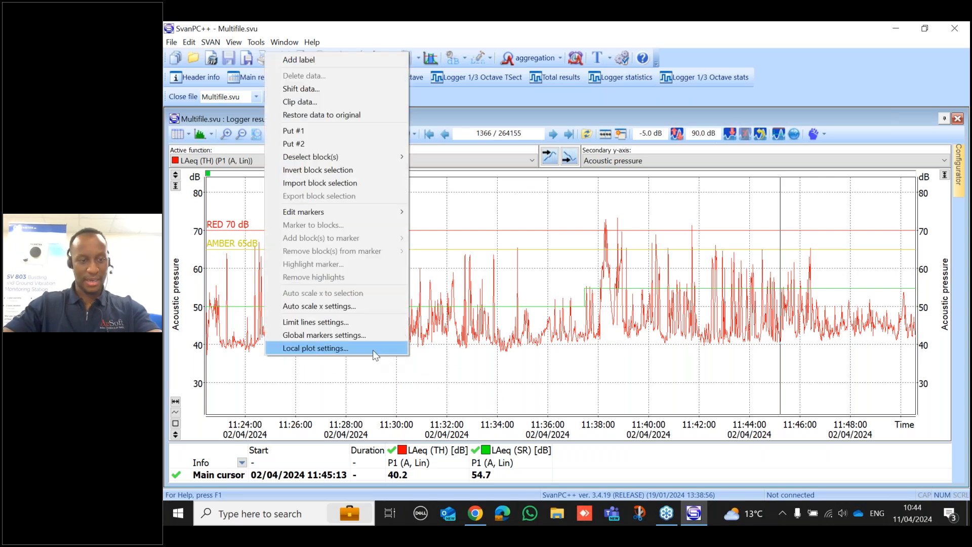
pyautogui.click(356, 335)
pyautogui.click(688, 201)
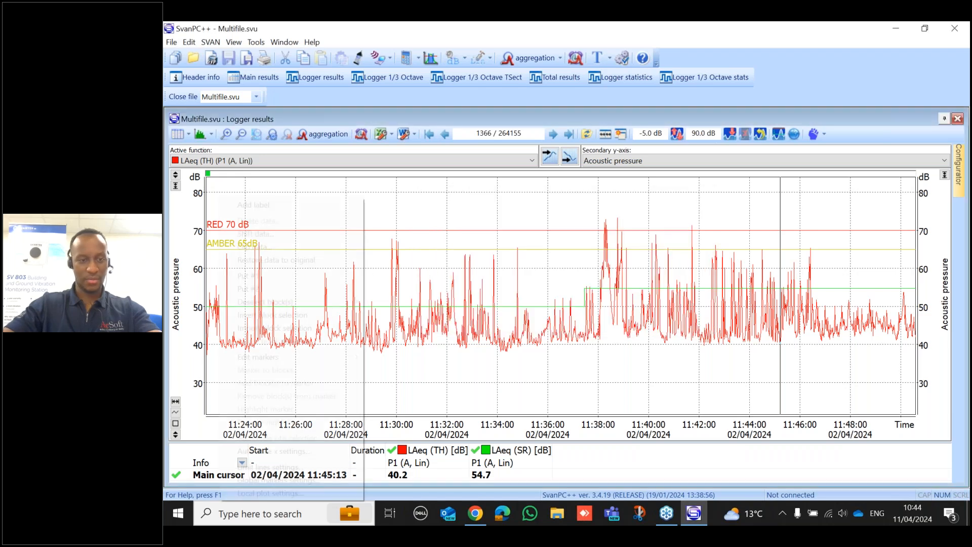
# - Set the data background color of the logger results plot to black in the local plot settings
pyautogui.rightClick(220, 199)
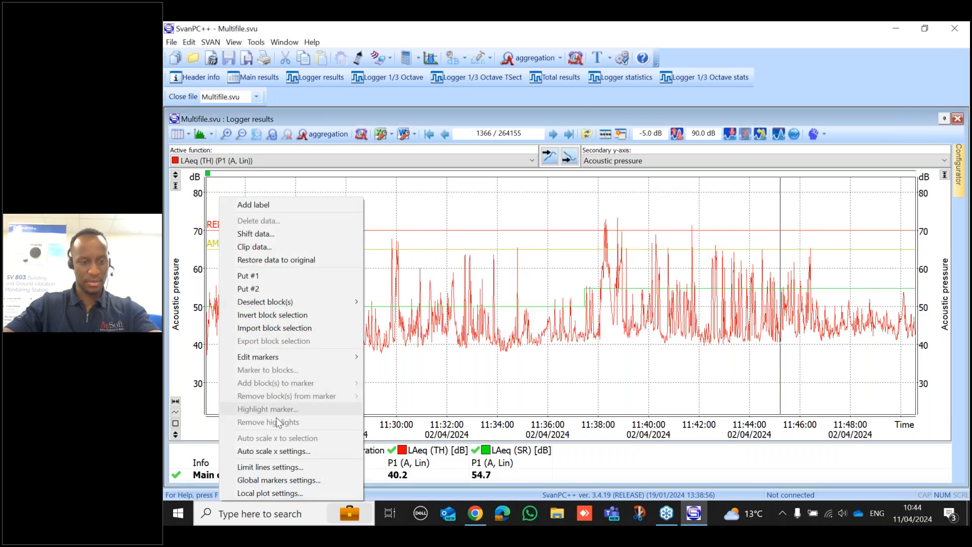
pyautogui.click(276, 493)
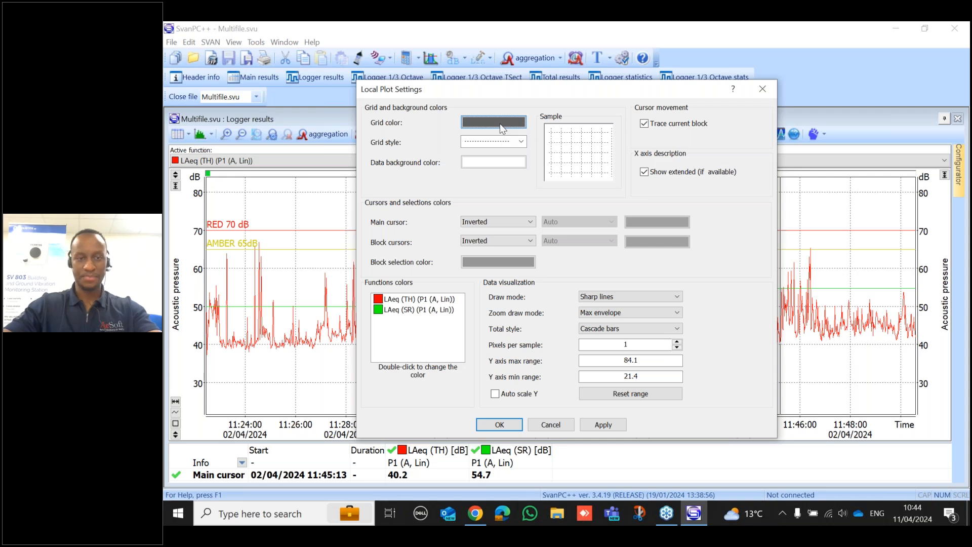
pyautogui.click(482, 162)
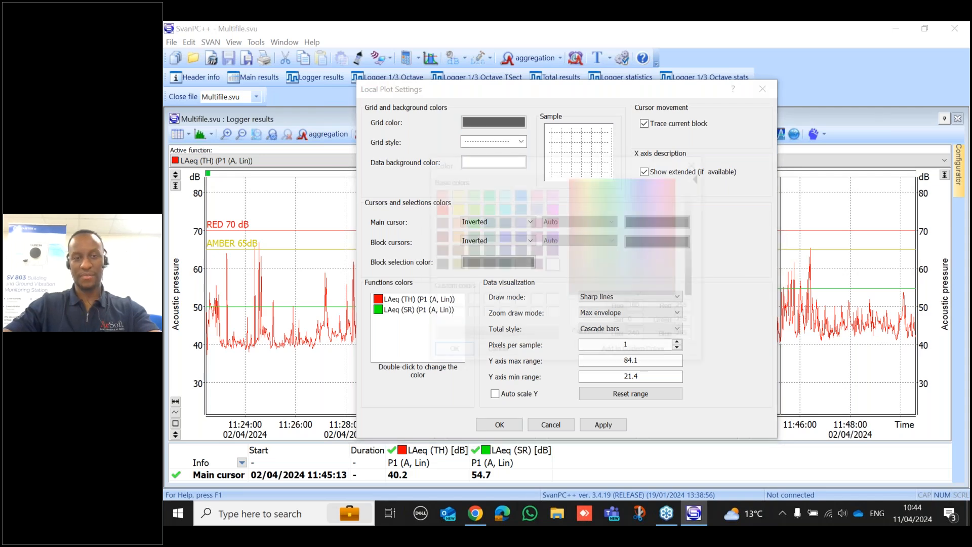
pyautogui.click(437, 265)
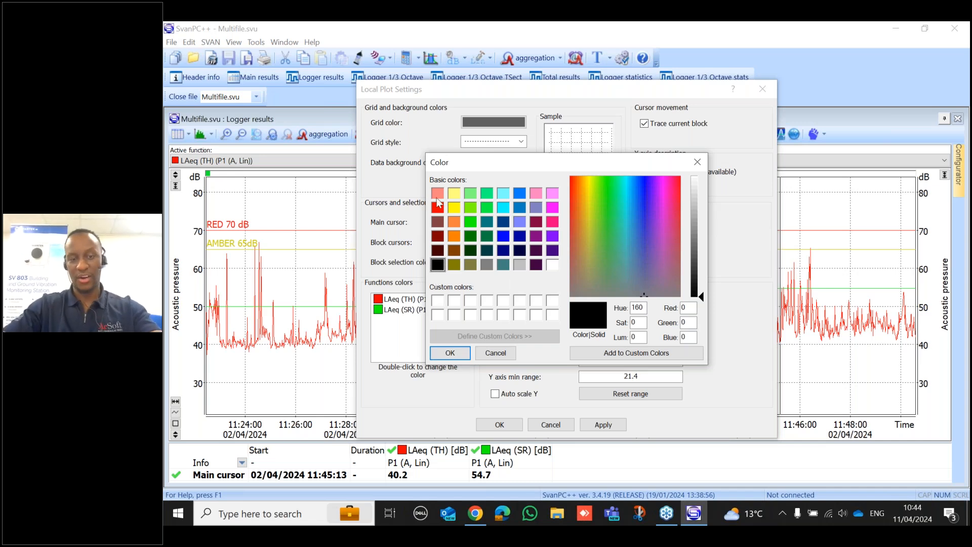
pyautogui.click(450, 353)
pyautogui.click(499, 426)
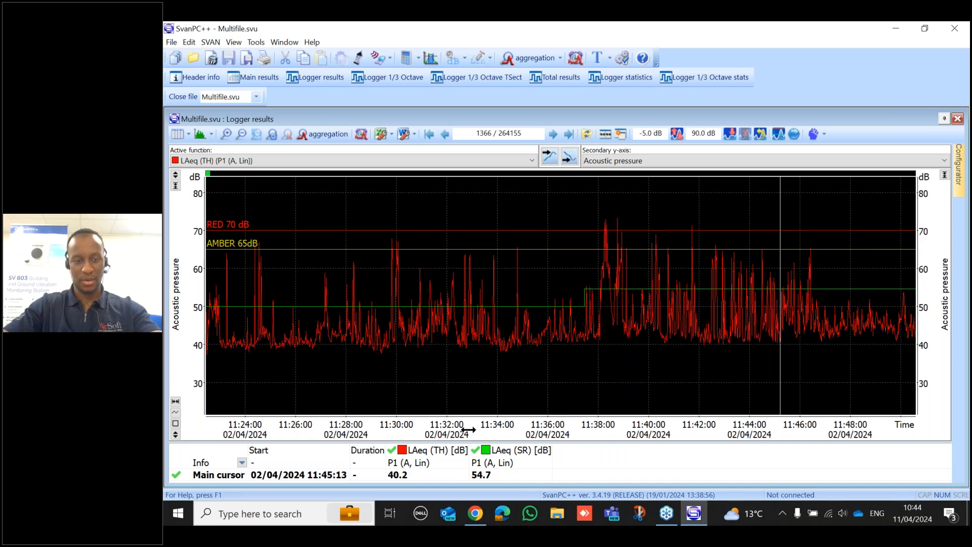
# - Change the color of the LAeq (TH) curve to blue (Red 0, Green 0, Blue 255)
pyautogui.click(403, 451)
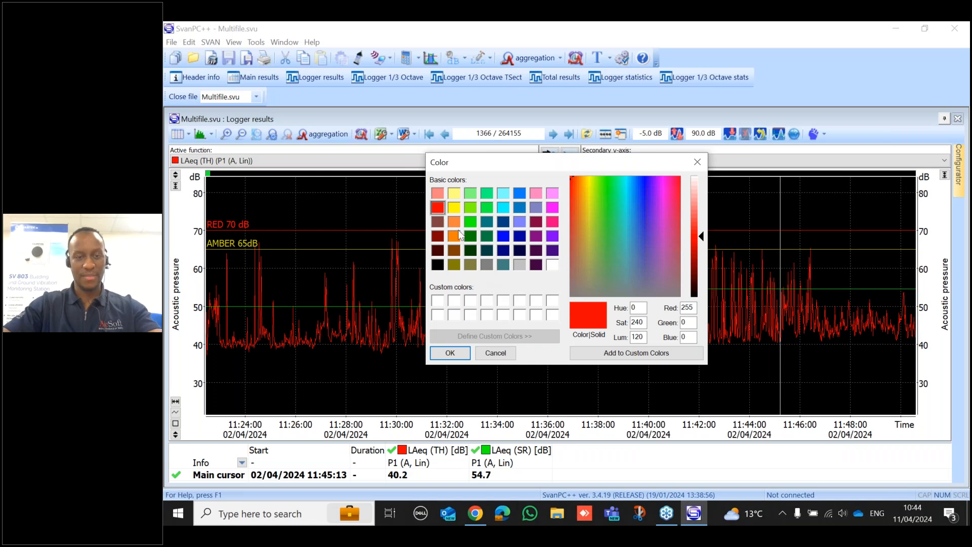
pyautogui.click(502, 238)
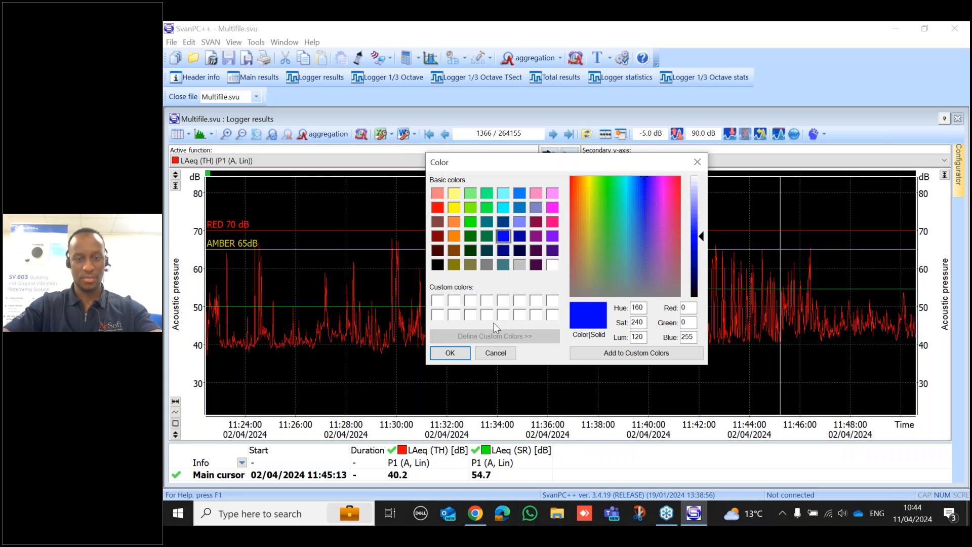
pyautogui.click(450, 353)
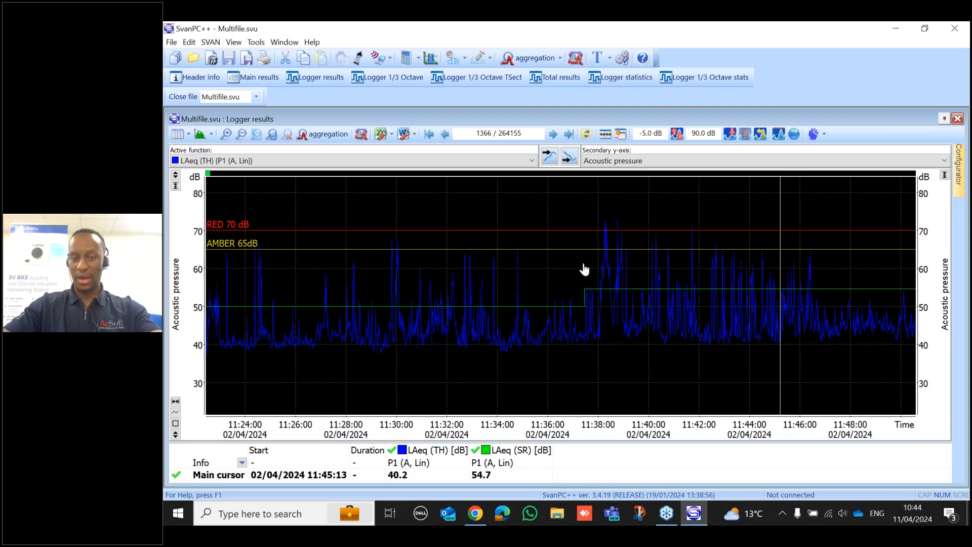
# - Show L10 and L90 from the LAeq Histogram of Profile 1 under Summary results on the plot
pyautogui.moveTo(962, 187)
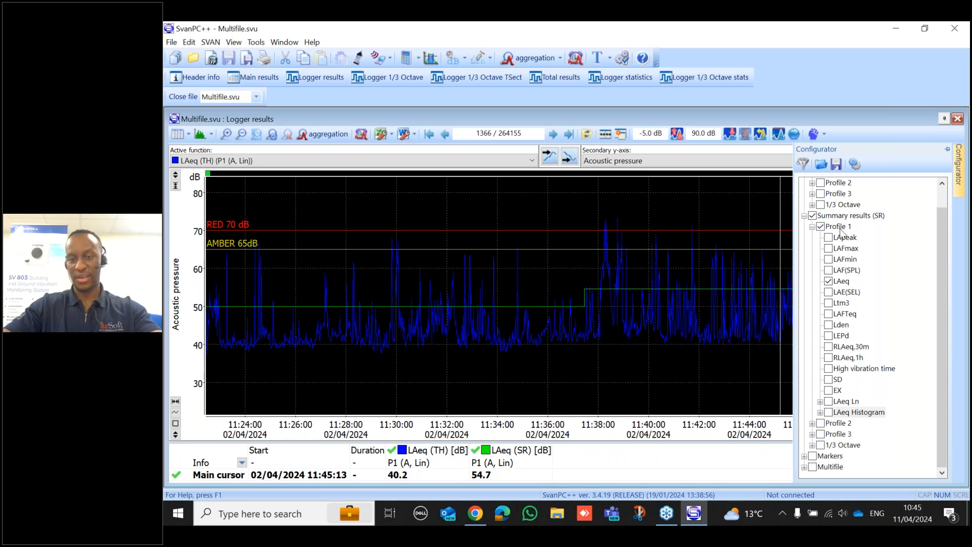
pyautogui.click(820, 413)
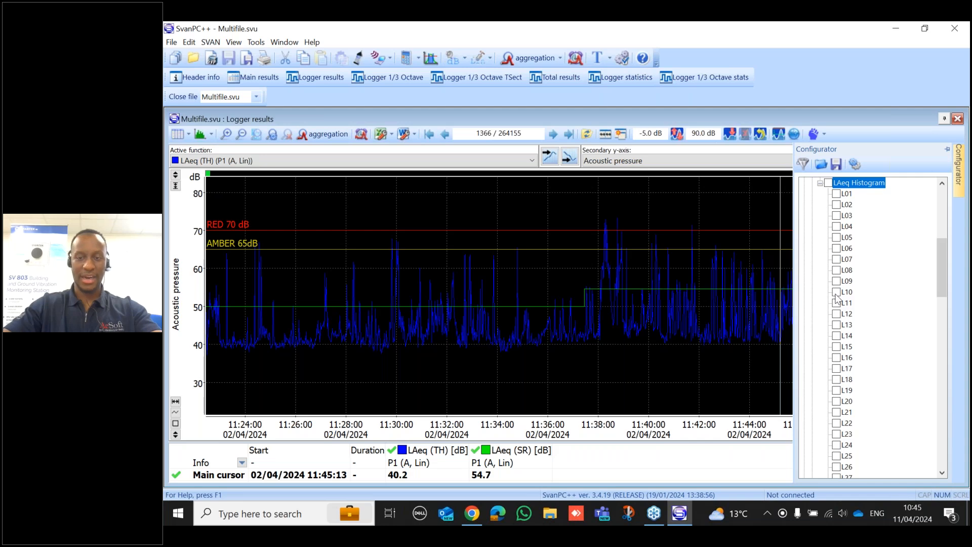
pyautogui.click(836, 292)
pyautogui.scroll(-14, 842, 303)
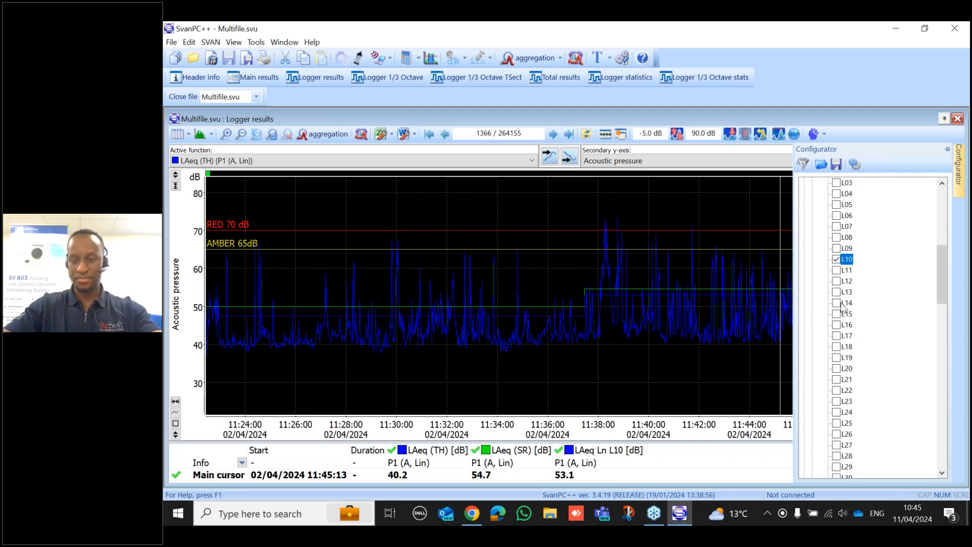
pyautogui.scroll(-9, 862, 388)
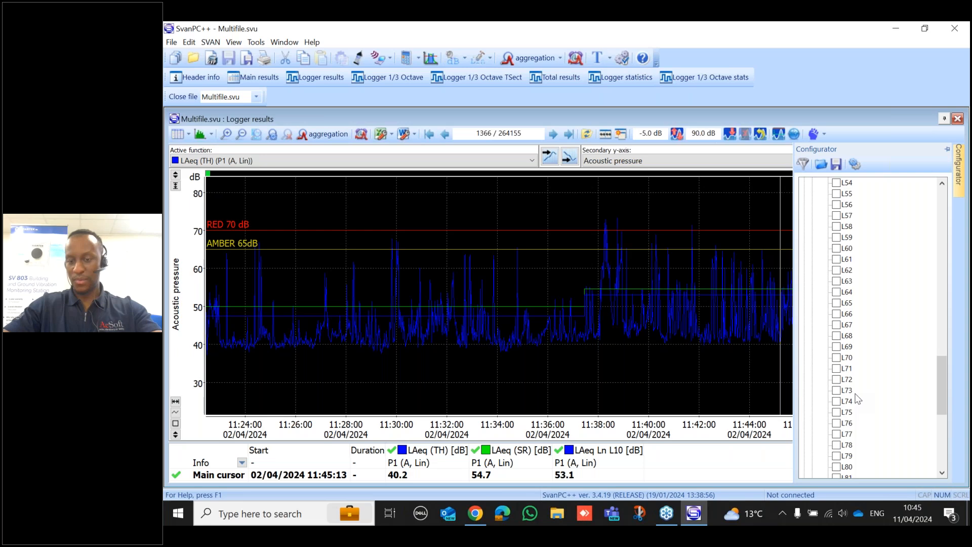
pyautogui.click(837, 412)
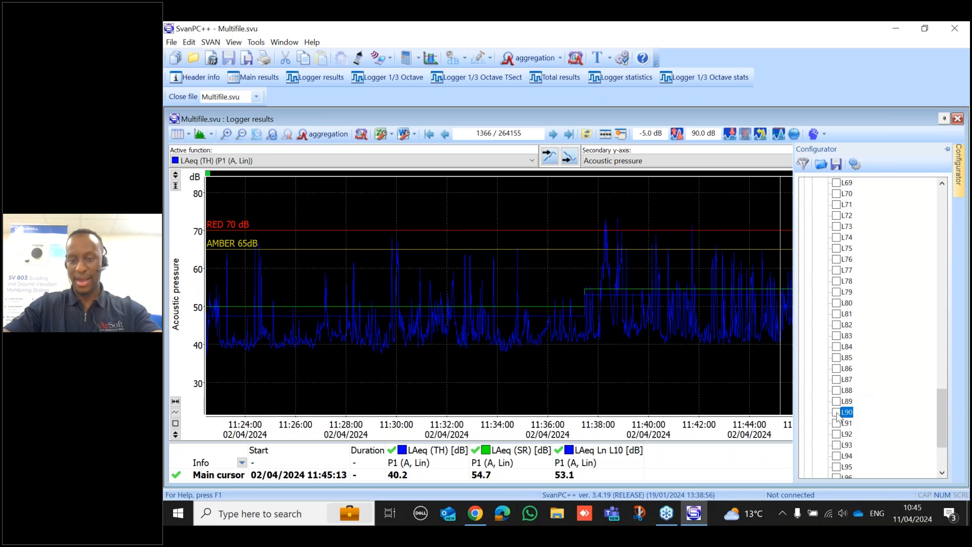
# - Change the color of the LAeq Ln L90 curve to orange (Red 255, Green 128, Blue 64)
pyautogui.click(674, 364)
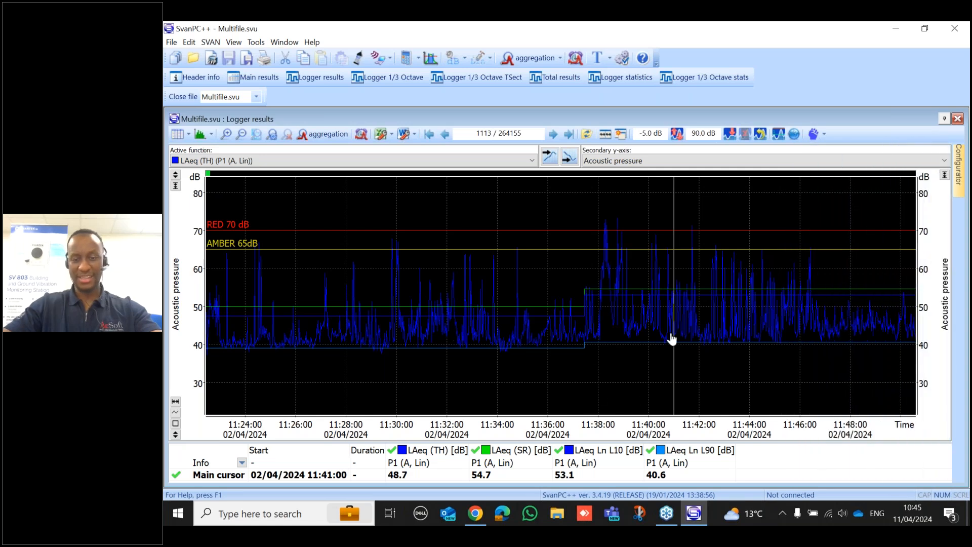
pyautogui.click(660, 451)
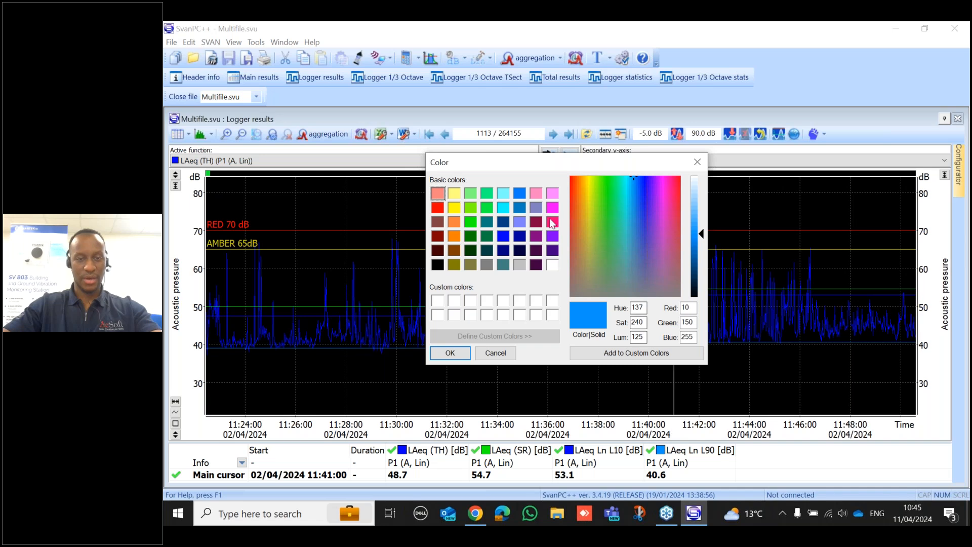
pyautogui.click(455, 222)
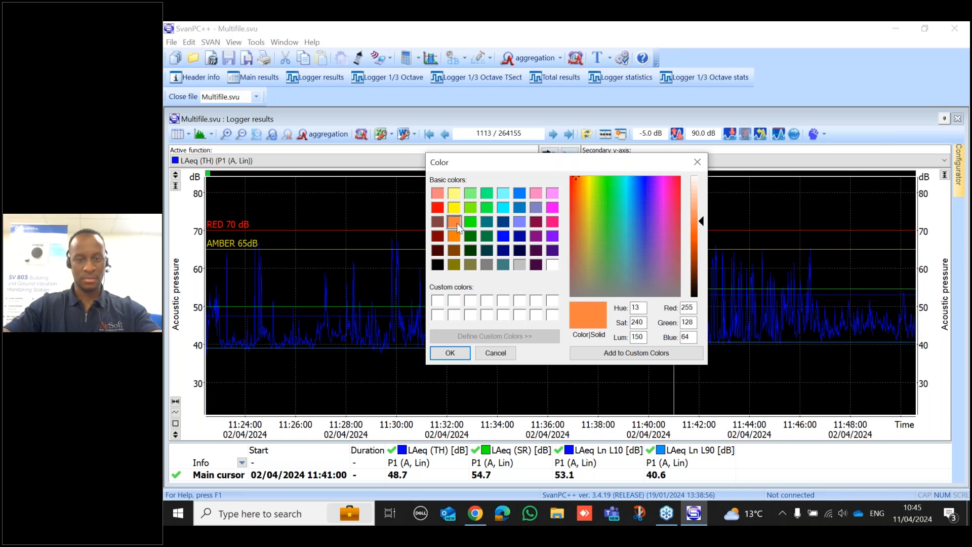
pyautogui.click(450, 354)
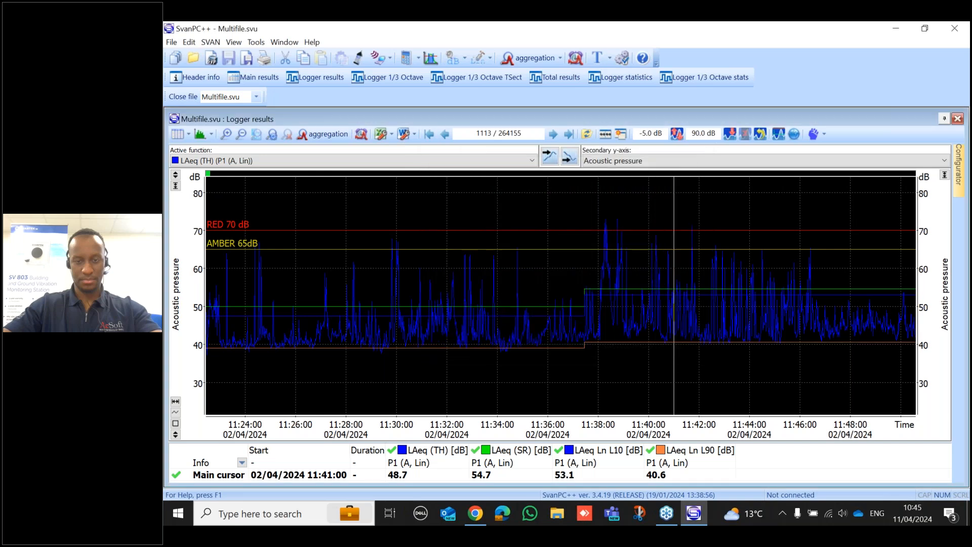
# - Change the color of the LAeq Ln L10 curve to magenta (Red 255, Green 0, Blue 255)
pyautogui.click(569, 450)
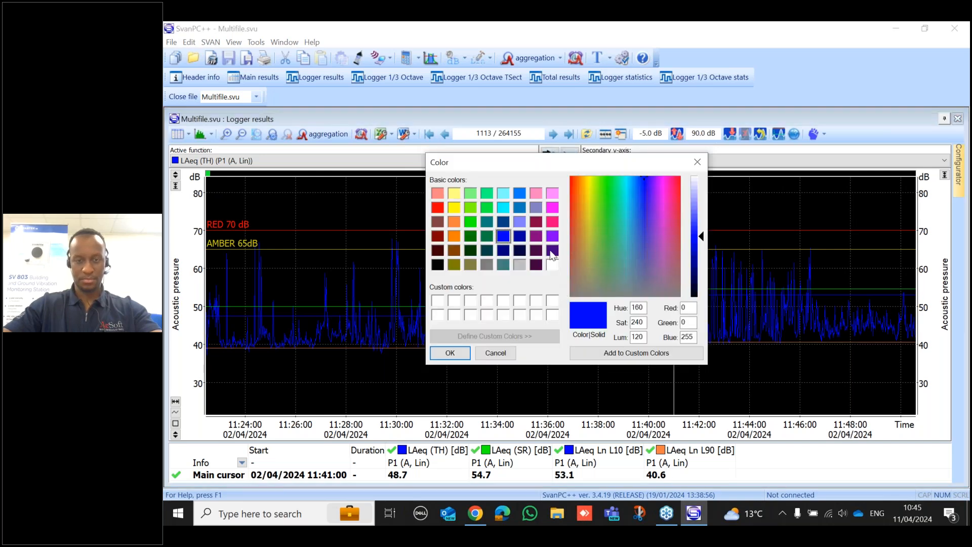
pyautogui.click(553, 208)
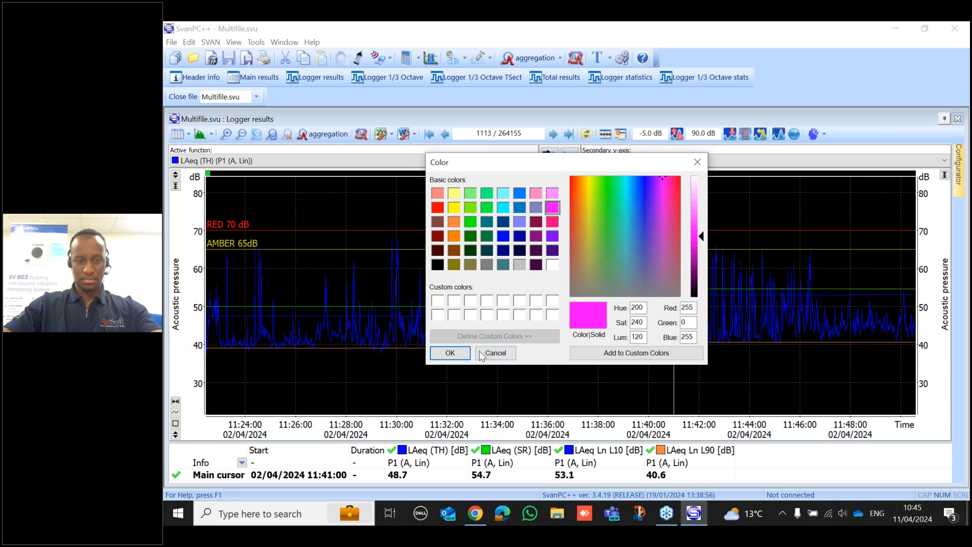
pyautogui.click(450, 352)
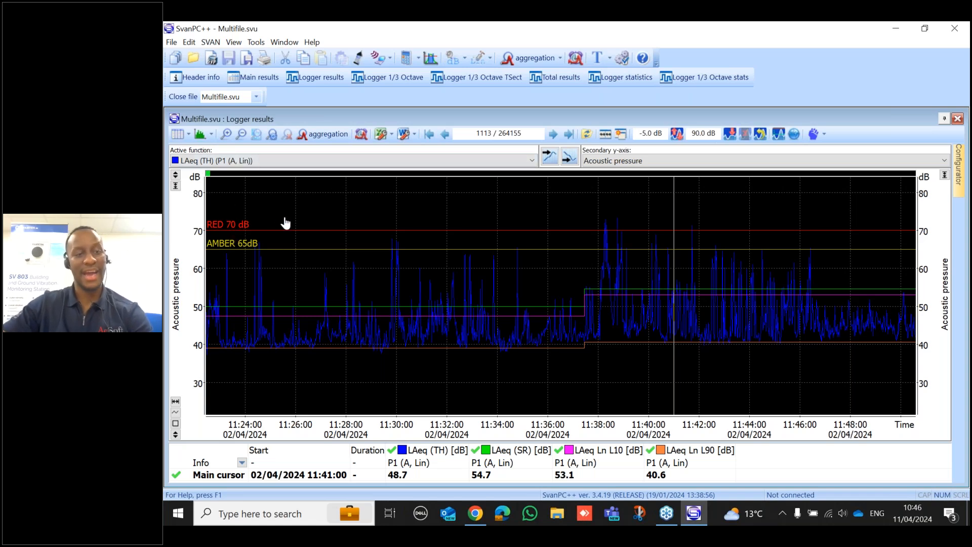
# - Show the logger results as a table, dismiss the time stamp information, and review the one-second rows
pyautogui.click(173, 136)
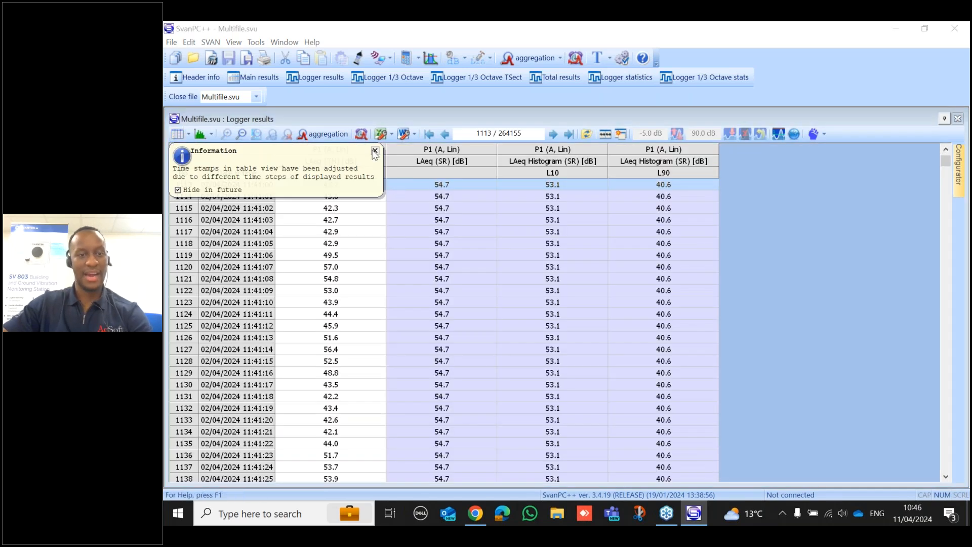
pyautogui.click(375, 151)
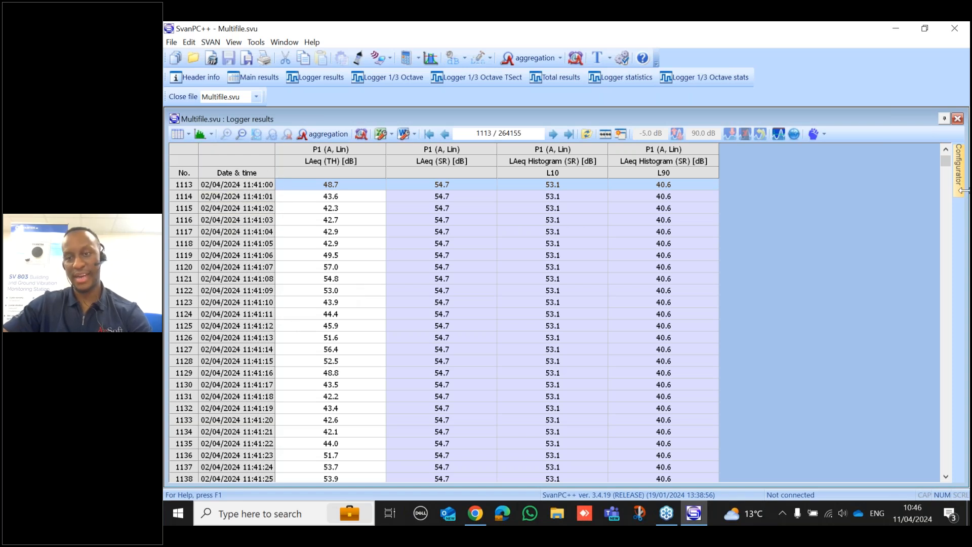
pyautogui.moveTo(958, 195)
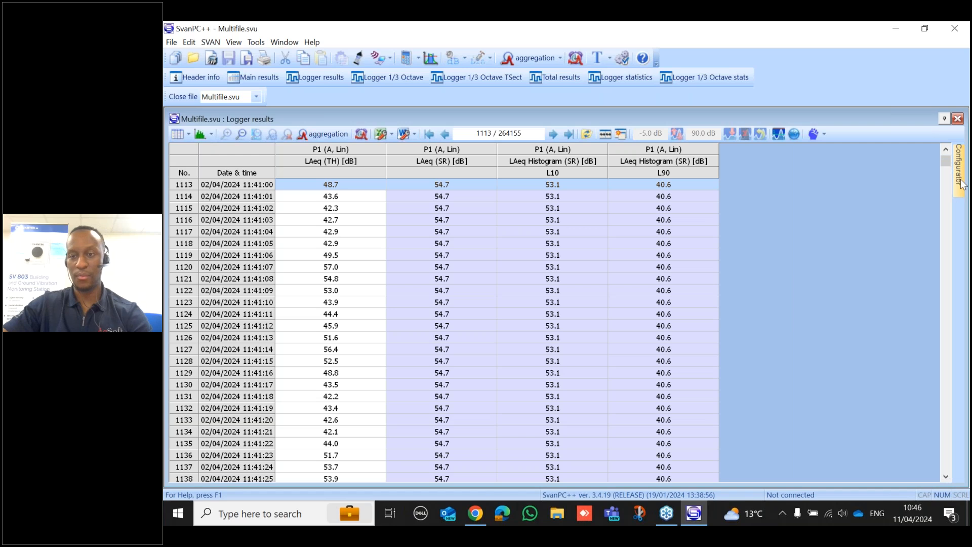
pyautogui.scroll(-2, 278, 212)
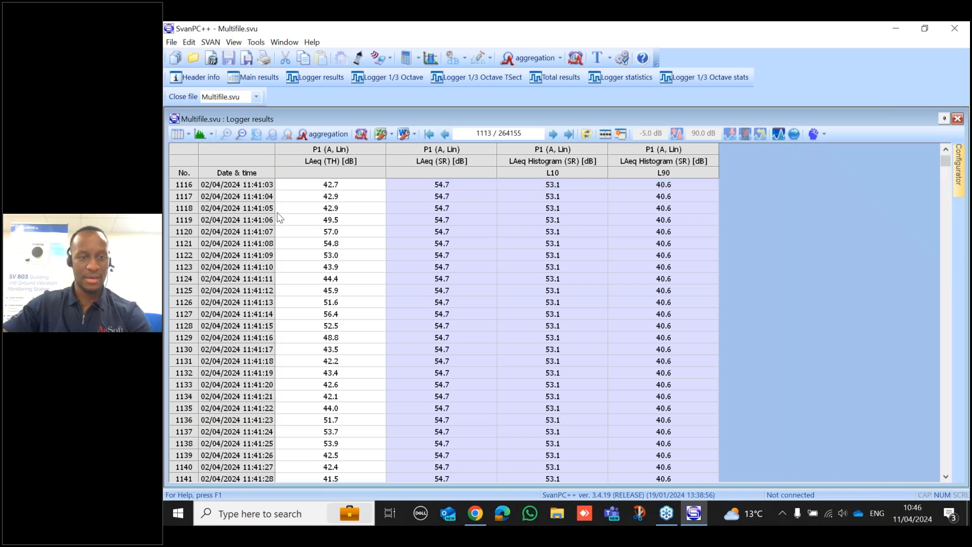
pyautogui.scroll(-10, 341, 196)
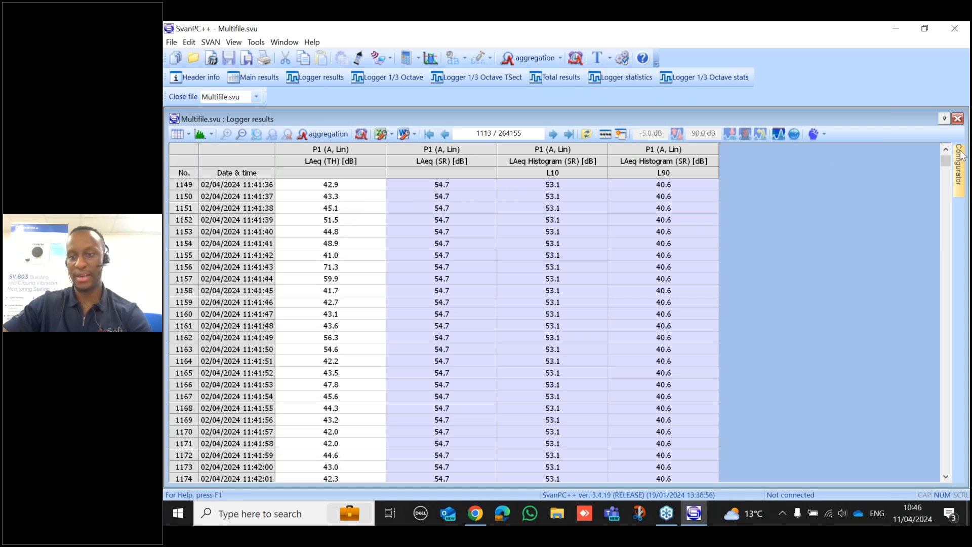
pyautogui.scroll(7, 391, 271)
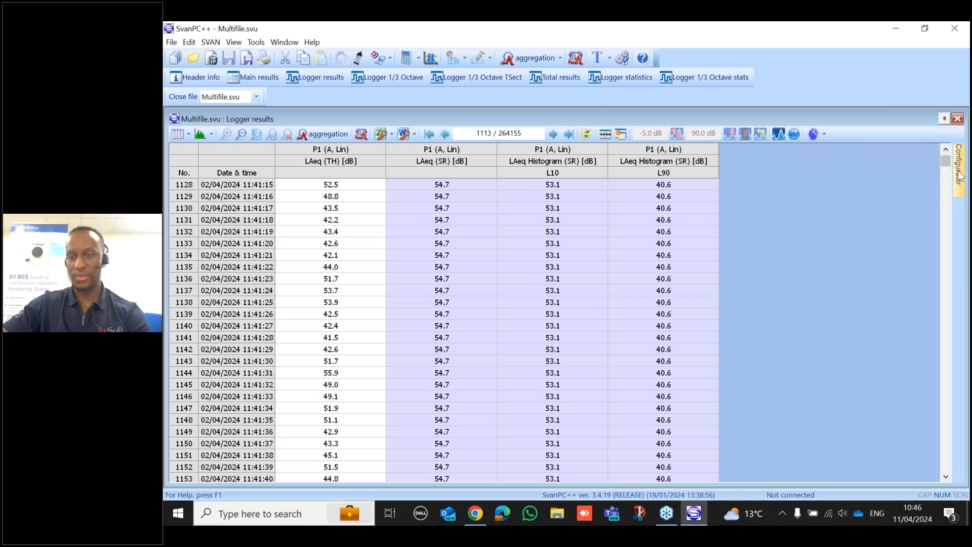
# - Remove LAeq of Profile 1 under Time history from the results table and review the summary results back to the first row
pyautogui.moveTo(958, 175)
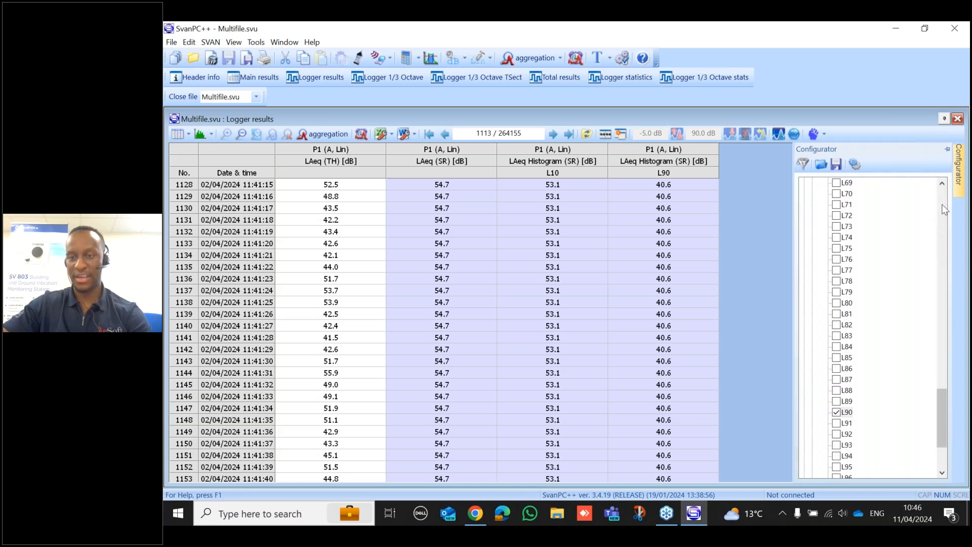
pyautogui.scroll(20, 943, 209)
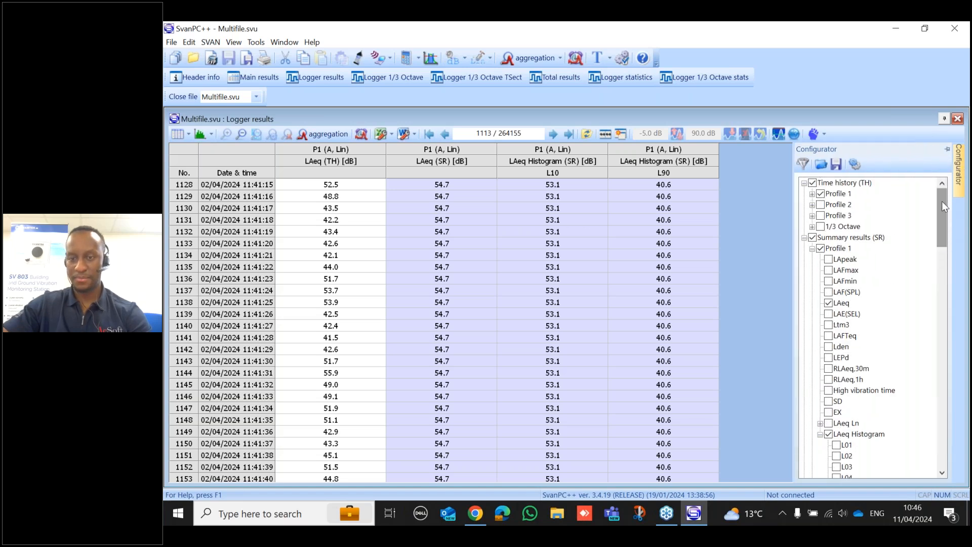
pyautogui.doubleClick(823, 197)
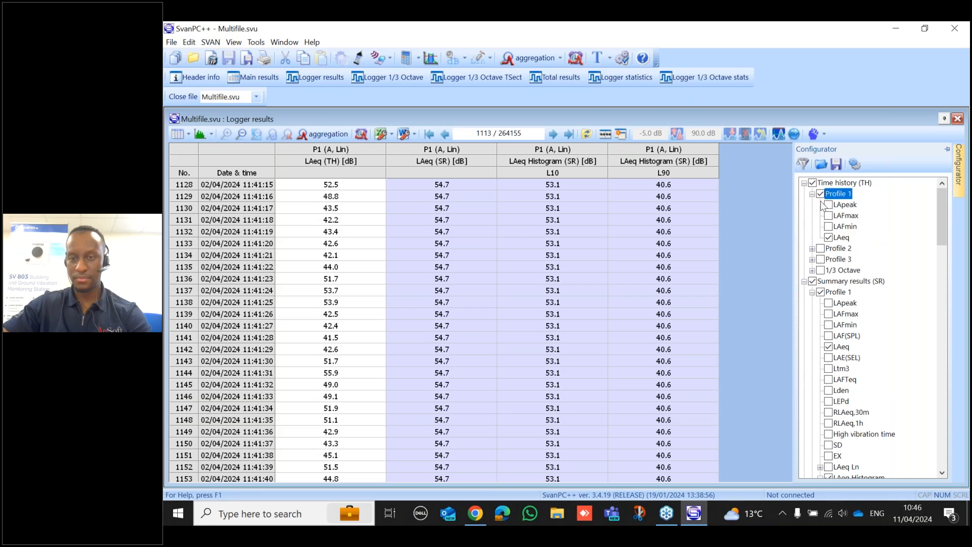
pyautogui.click(828, 238)
pyautogui.click(828, 238)
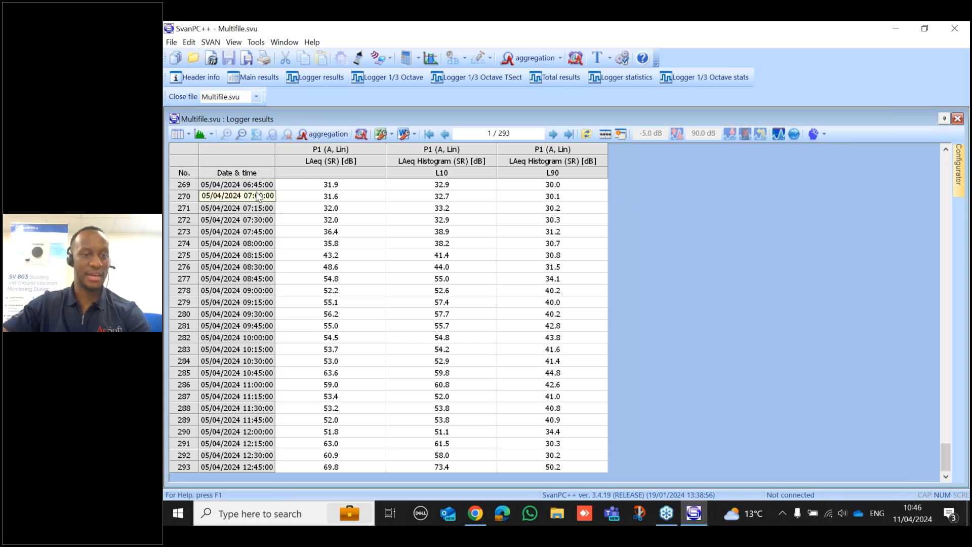
pyautogui.scroll(20, 868, 227)
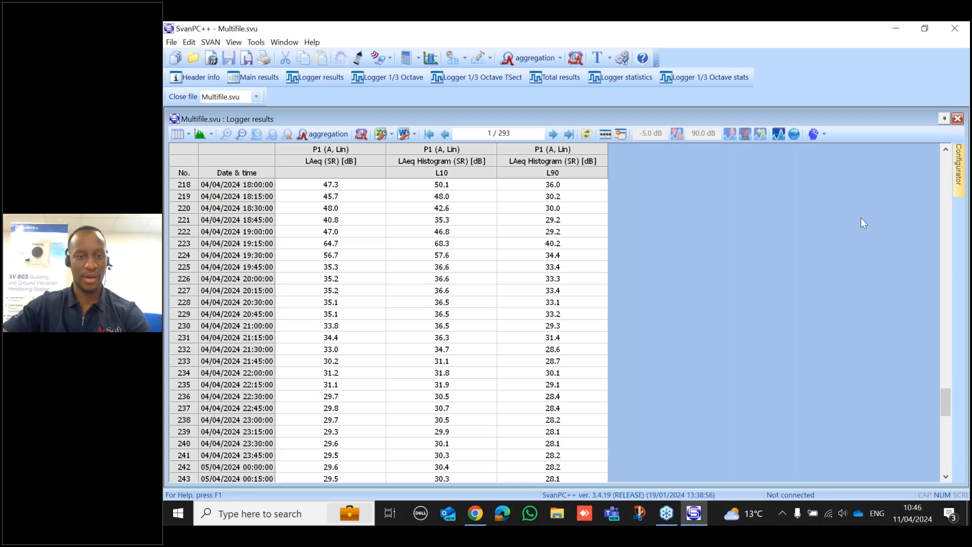
pyautogui.scroll(20, 860, 219)
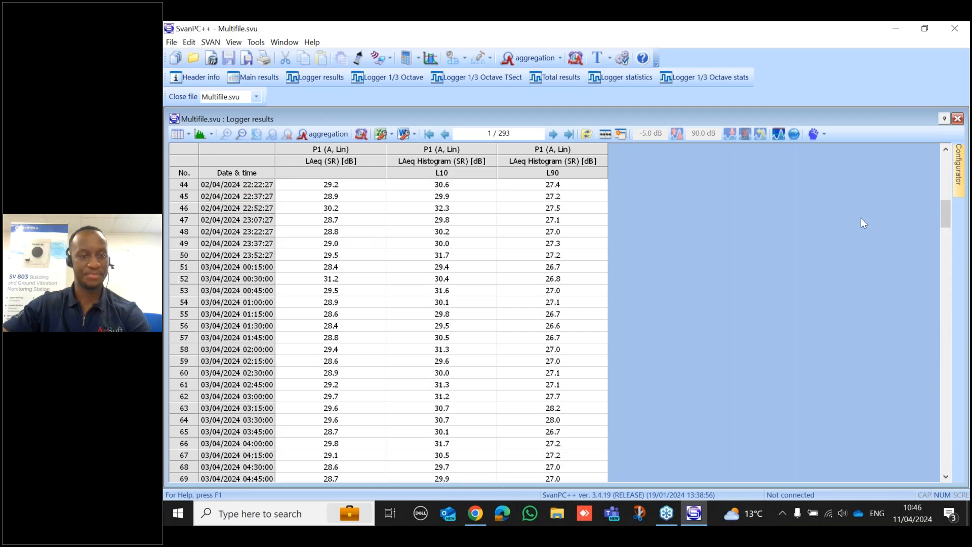
pyautogui.scroll(4, 863, 223)
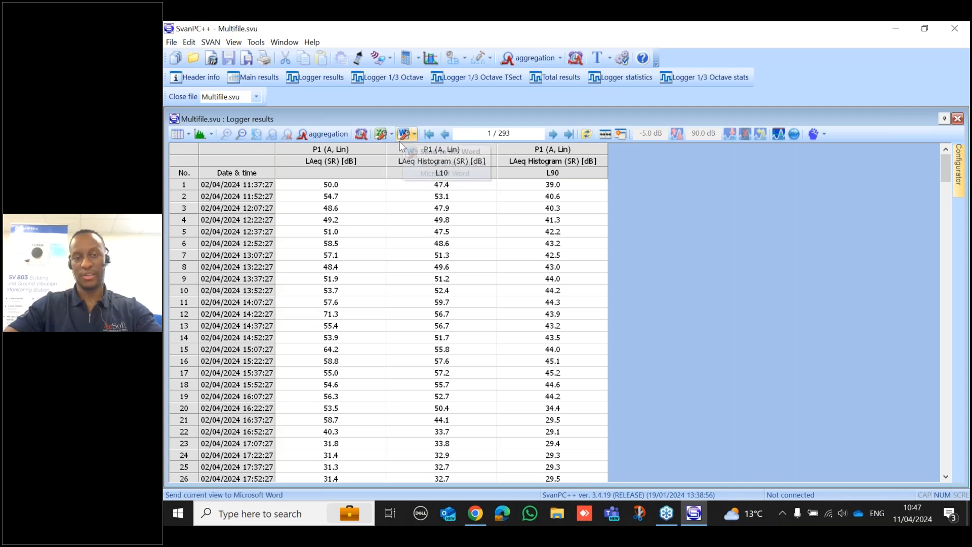
# - Show the summary results as a plot again and zoom in to 28 pixels per sample
pyautogui.click(202, 134)
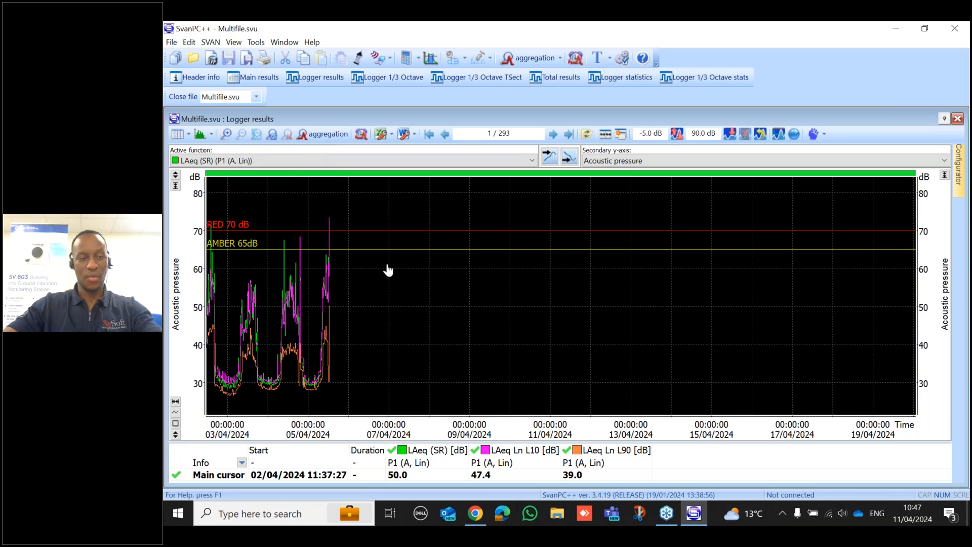
pyautogui.click(226, 134)
pyautogui.click(226, 134)
pyautogui.click(226, 134)
pyautogui.click(226, 134)
pyautogui.click(226, 134)
pyautogui.click(227, 134)
pyautogui.click(226, 134)
pyautogui.click(227, 134)
pyautogui.click(226, 134)
pyautogui.click(226, 135)
pyautogui.click(226, 134)
pyautogui.click(226, 134)
pyautogui.click(226, 135)
pyautogui.click(226, 134)
pyautogui.click(226, 134)
pyautogui.click(226, 134)
pyautogui.click(226, 135)
pyautogui.click(227, 134)
pyautogui.click(226, 135)
pyautogui.click(227, 134)
pyautogui.click(227, 134)
pyautogui.click(226, 134)
pyautogui.click(226, 134)
pyautogui.click(226, 134)
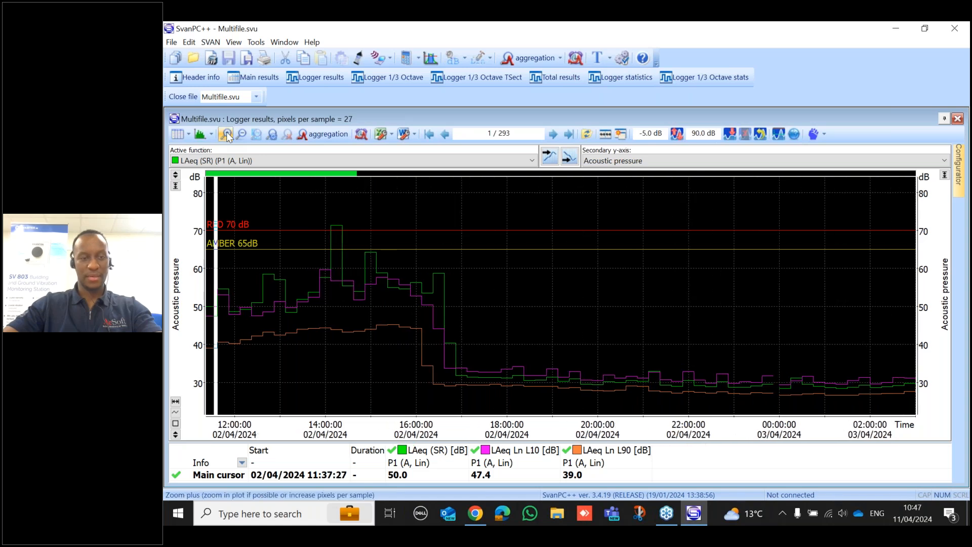
pyautogui.click(229, 134)
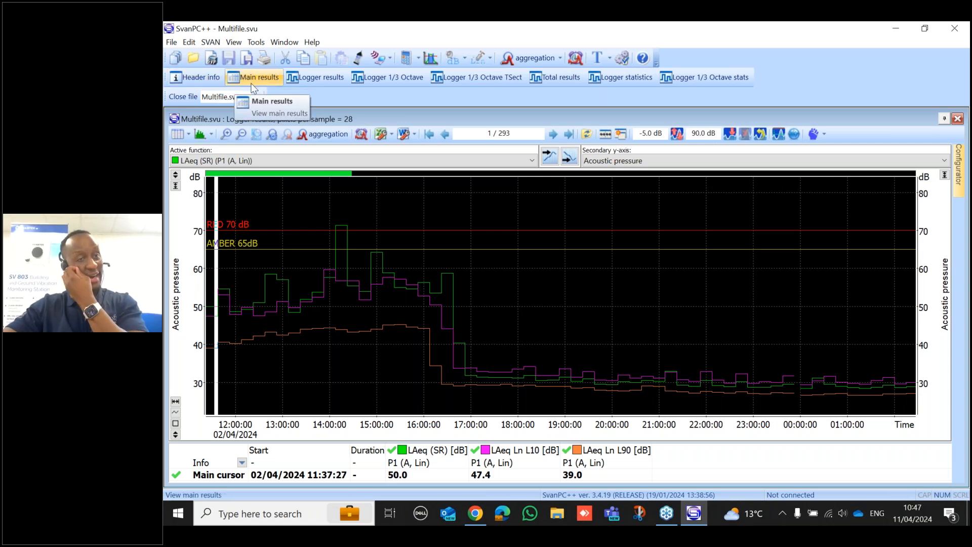
# - Open the Logger 1/3 Octave view and examine which 1/3 octave summary results are available for display
pyautogui.click(396, 76)
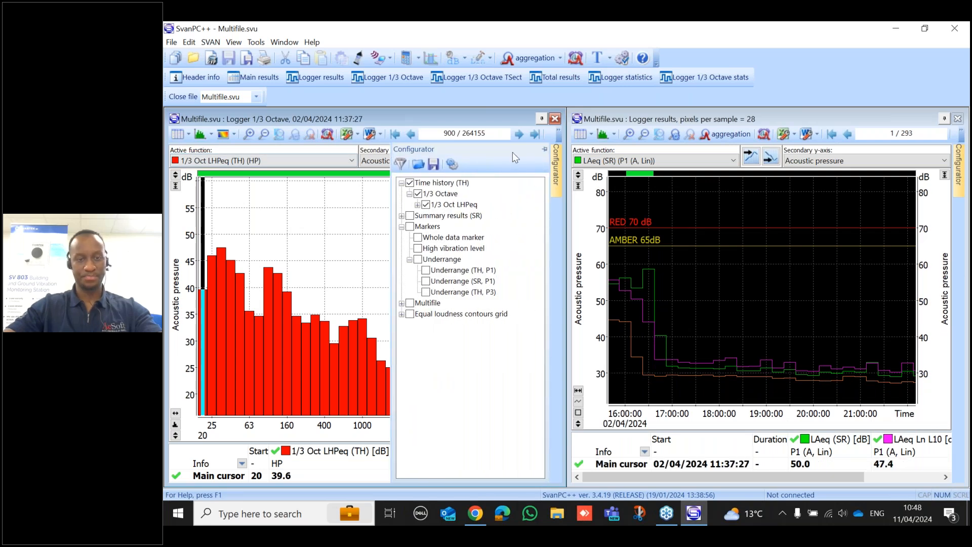
pyautogui.click(402, 218)
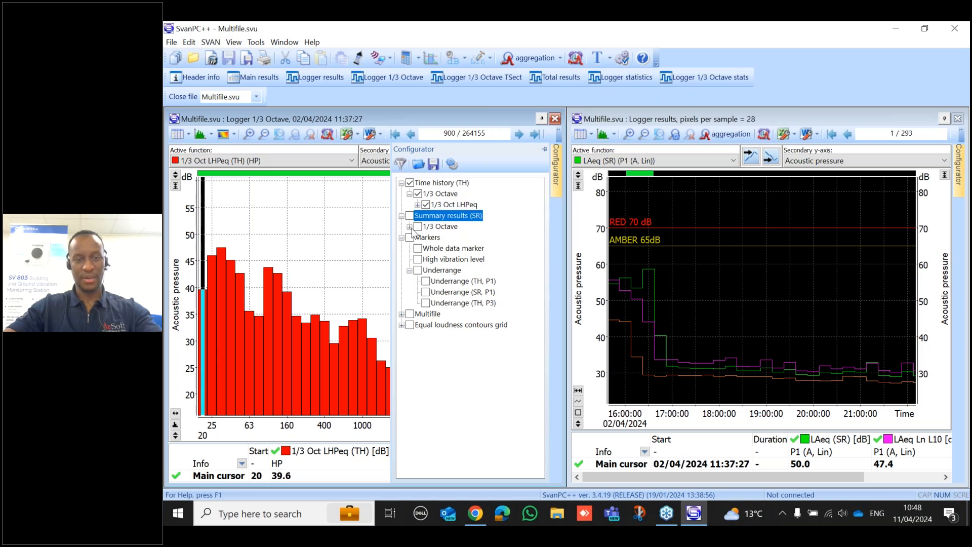
pyautogui.click(410, 227)
pyautogui.click(418, 238)
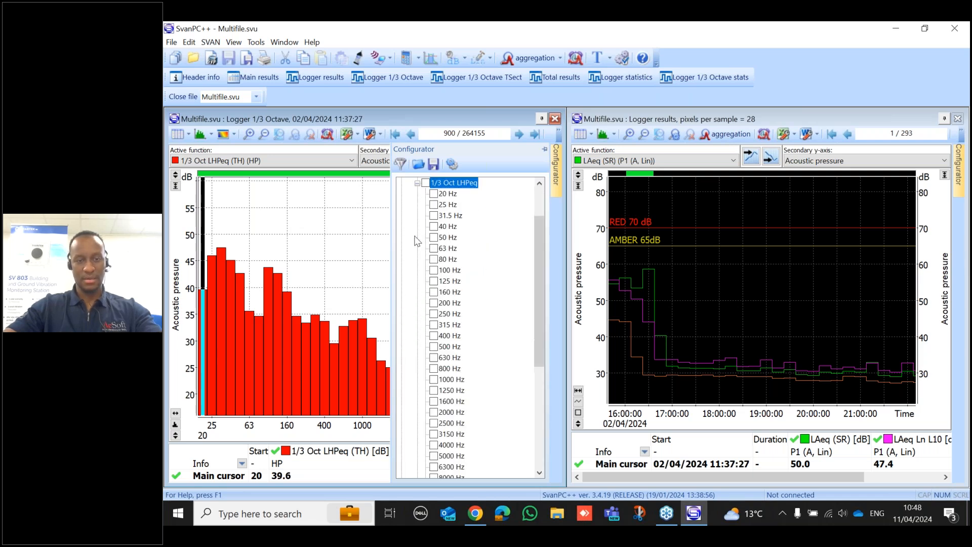
pyautogui.click(417, 184)
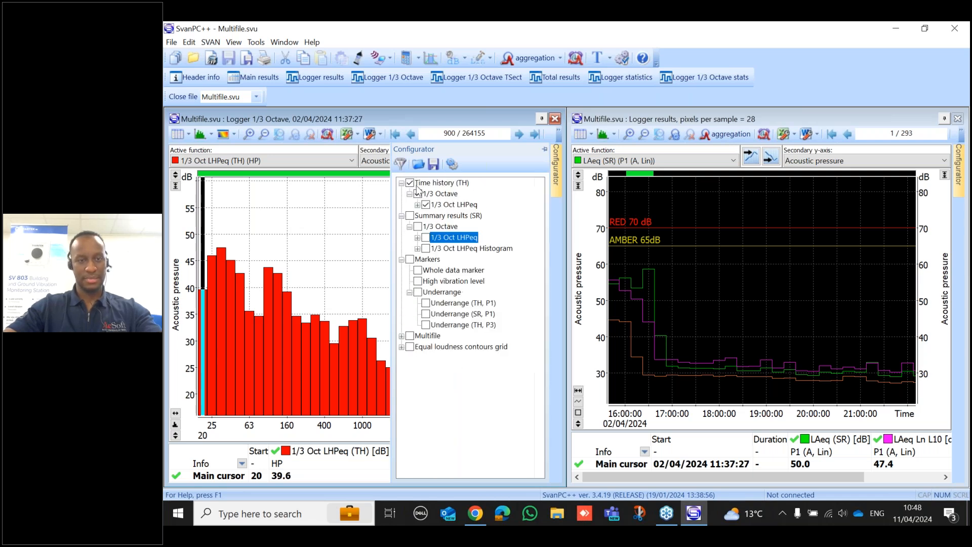
pyautogui.click(402, 217)
pyautogui.click(295, 212)
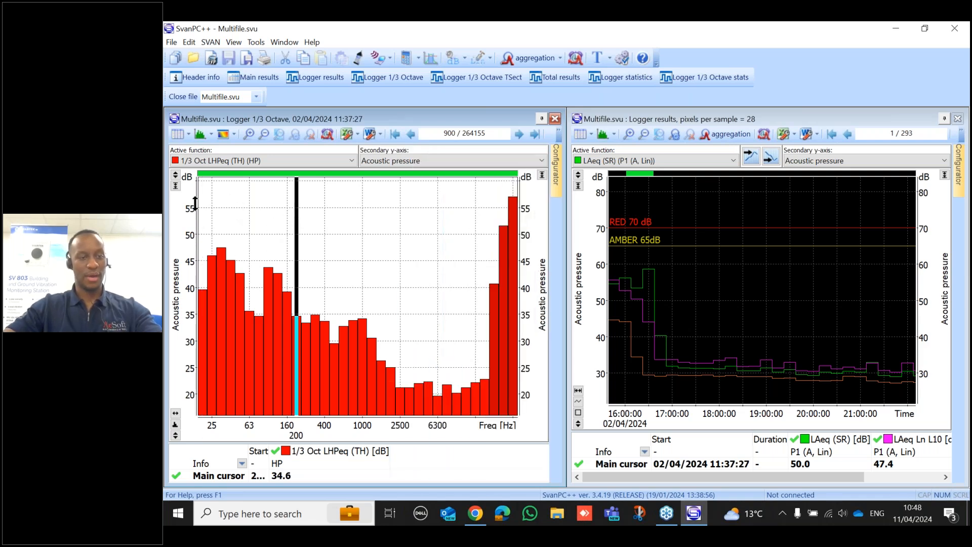
# - View the logger 1/3 octave data as a table and as a spectrogram, and close the 1/3 octave view
pyautogui.click(179, 135)
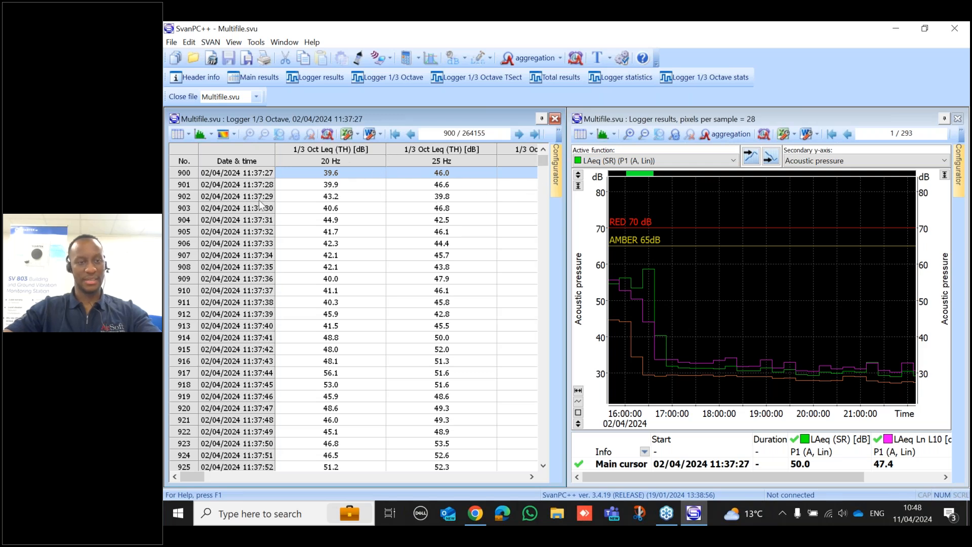
pyautogui.click(177, 134)
pyautogui.click(177, 134)
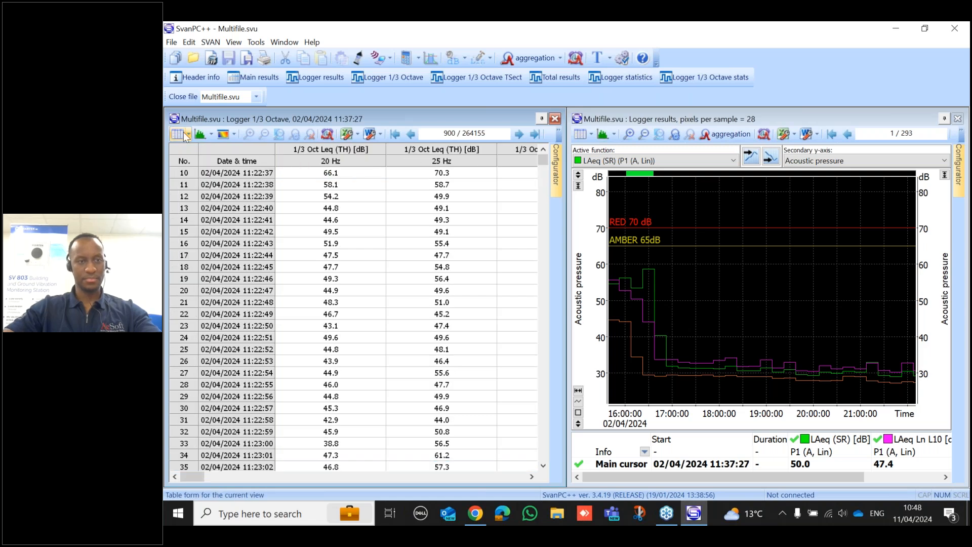
pyautogui.click(198, 134)
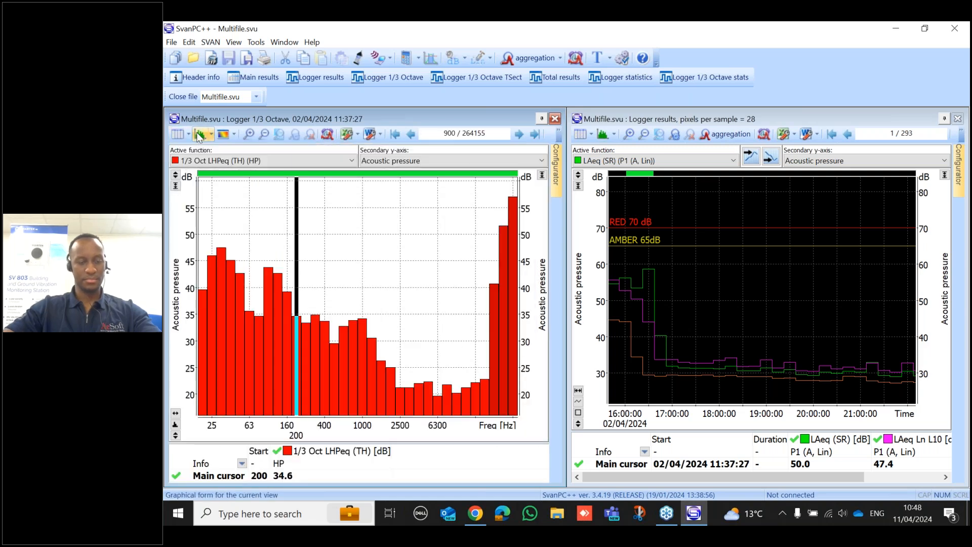
pyautogui.click(224, 134)
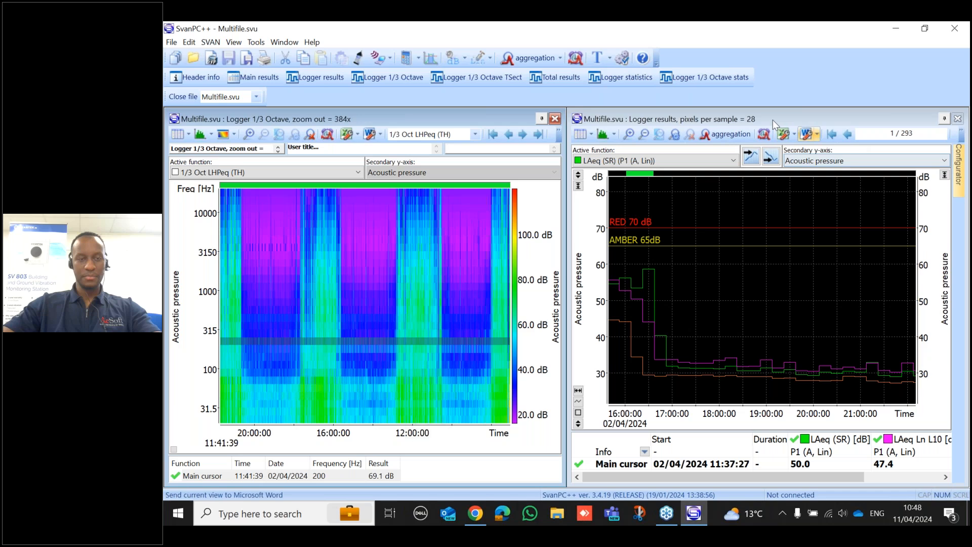
pyautogui.click(555, 119)
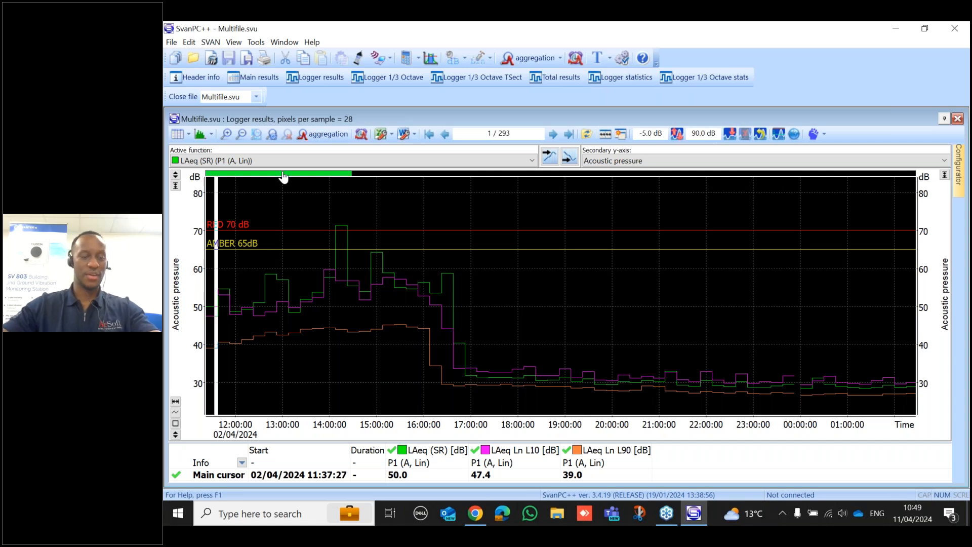
# - Open the time history analyser calculator, dismiss the integration period notice, and examine the available acoustic and statistics functions
pyautogui.click(256, 42)
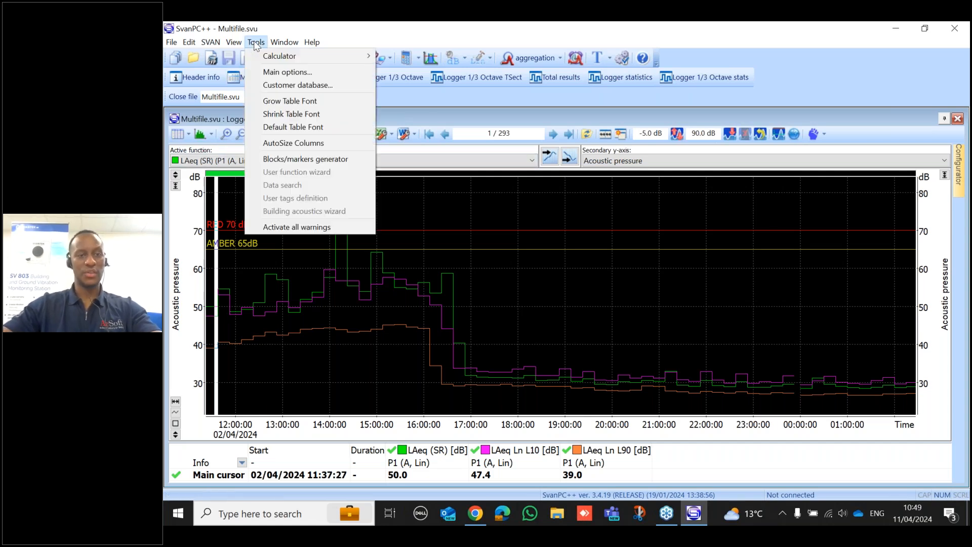
pyautogui.moveTo(287, 59)
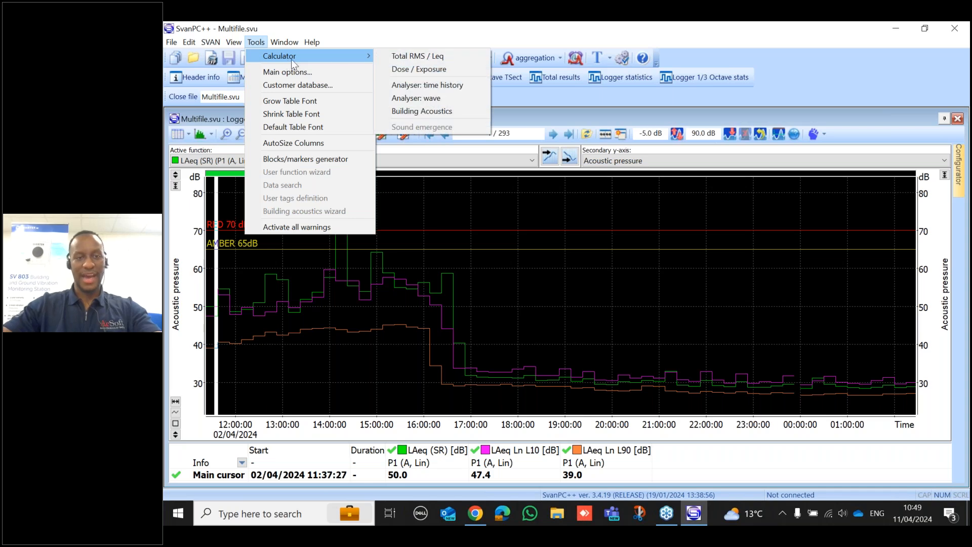
pyautogui.click(438, 86)
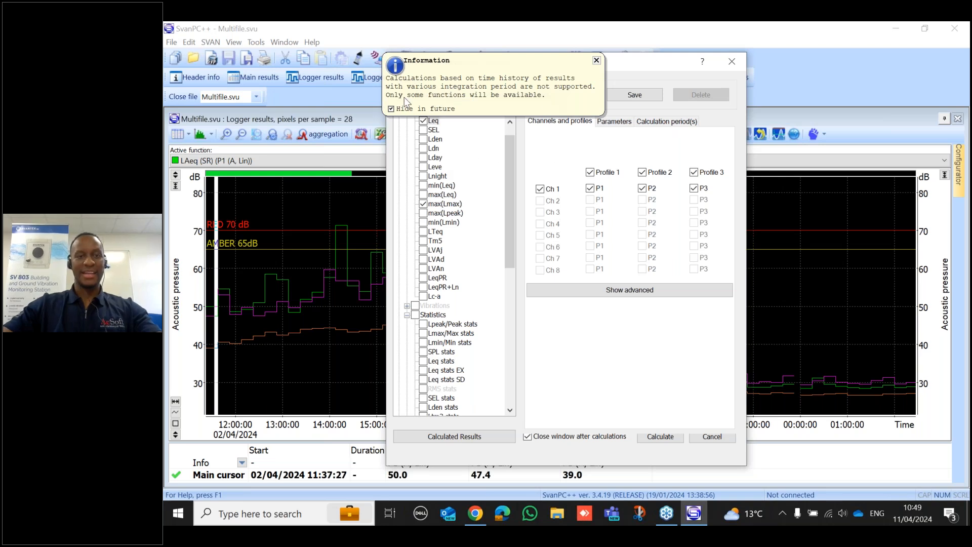
pyautogui.click(596, 61)
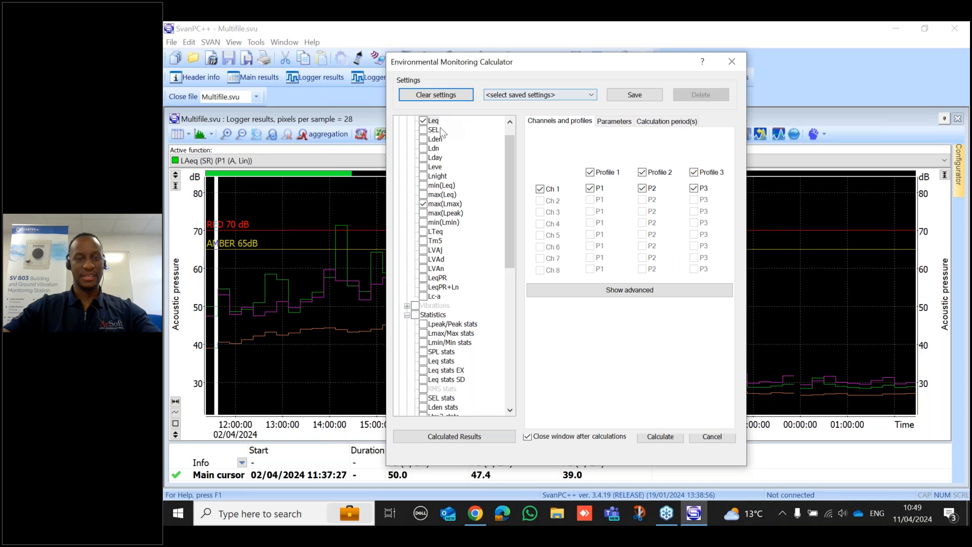
pyautogui.scroll(1, 509, 238)
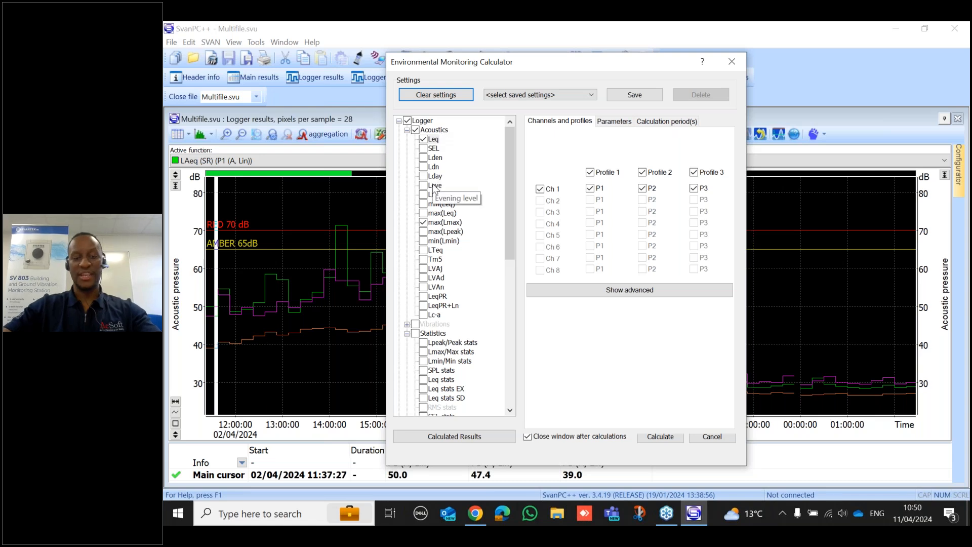
pyautogui.scroll(-4, 439, 227)
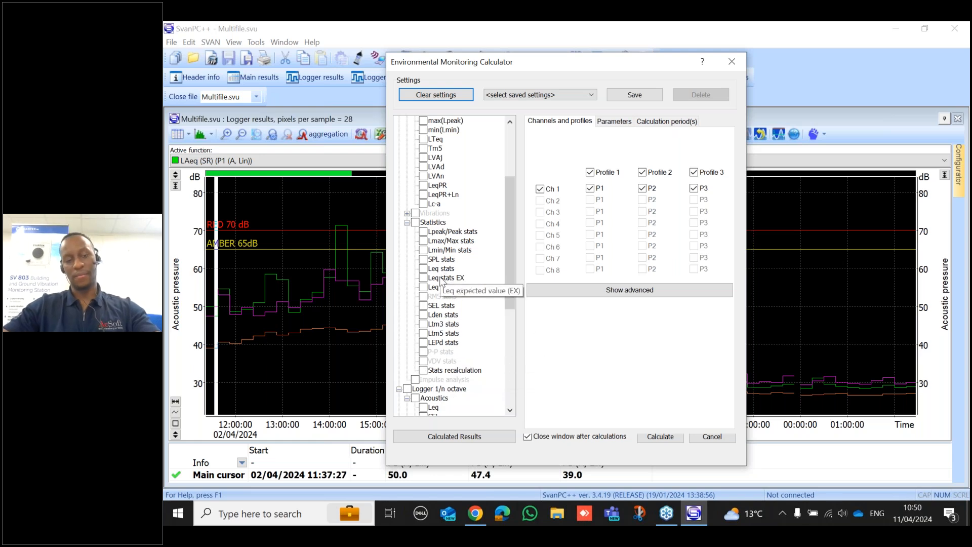
pyautogui.scroll(4, 442, 280)
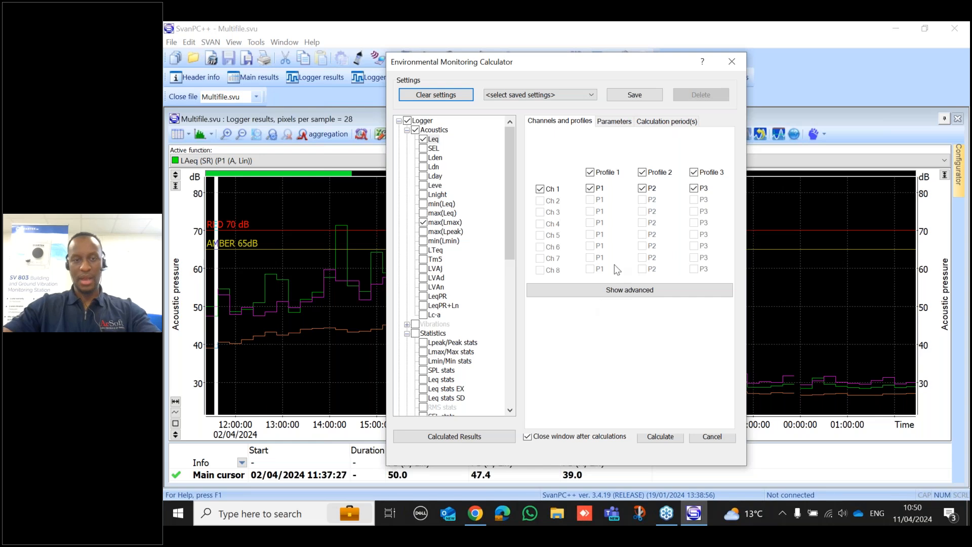
# - Review the Leq parameters and set the whole data period to calculate total values in intervals
pyautogui.click(434, 139)
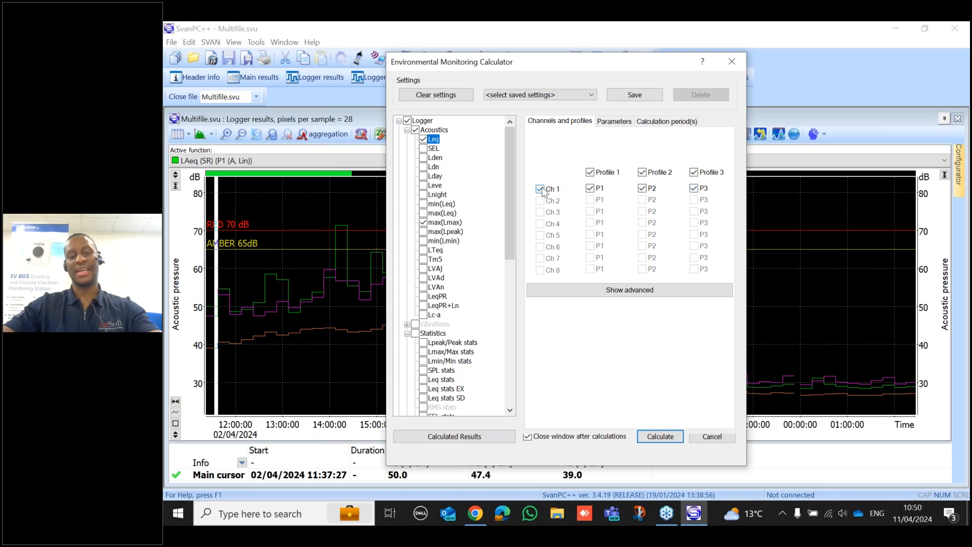
pyautogui.click(626, 123)
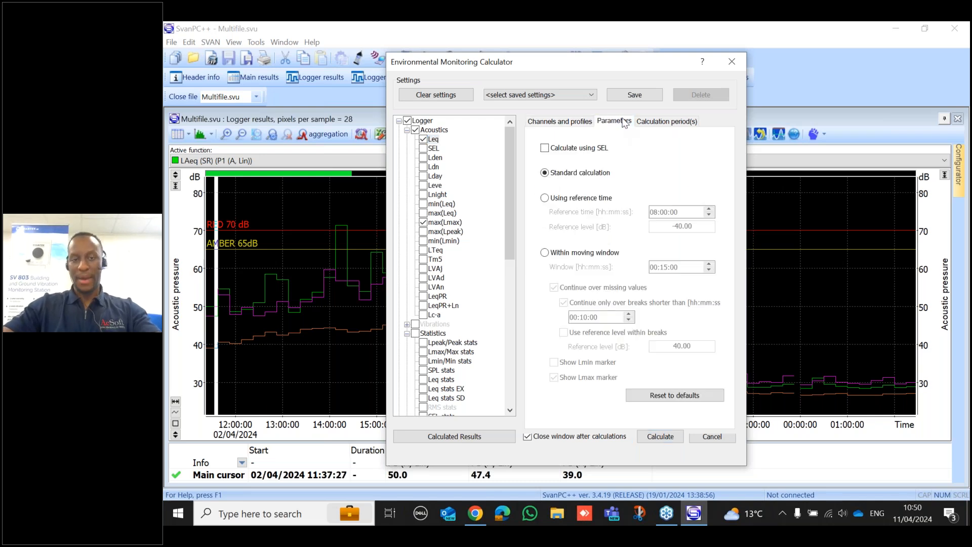
pyautogui.click(666, 123)
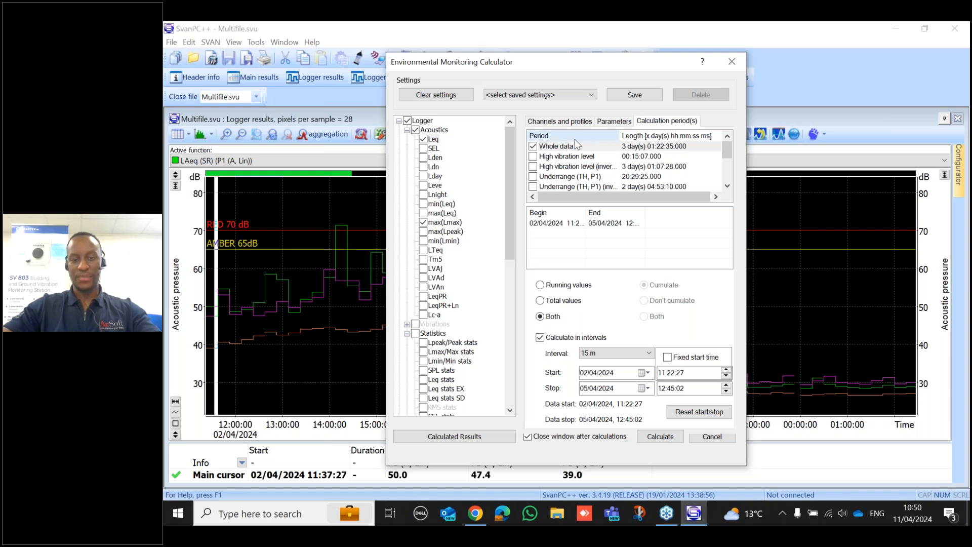
pyautogui.click(540, 338)
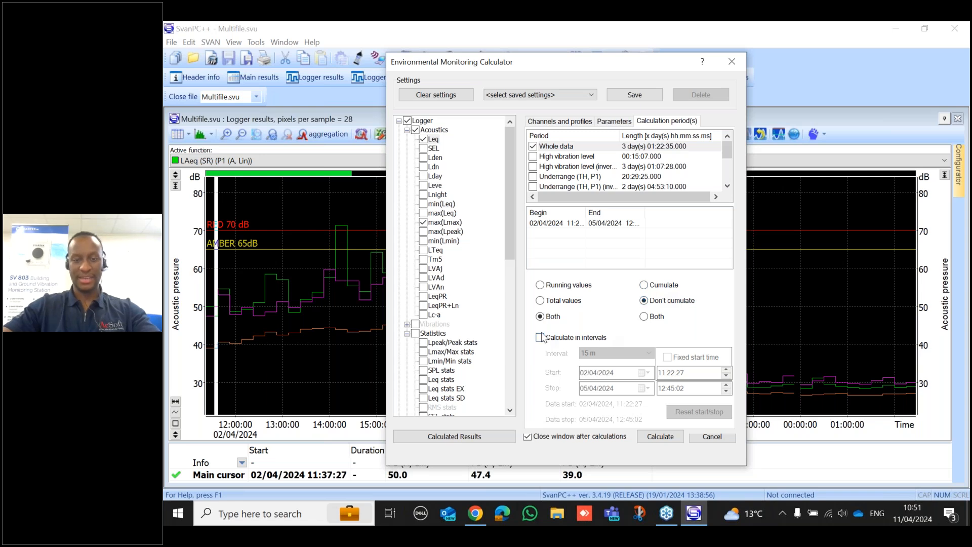
pyautogui.click(546, 302)
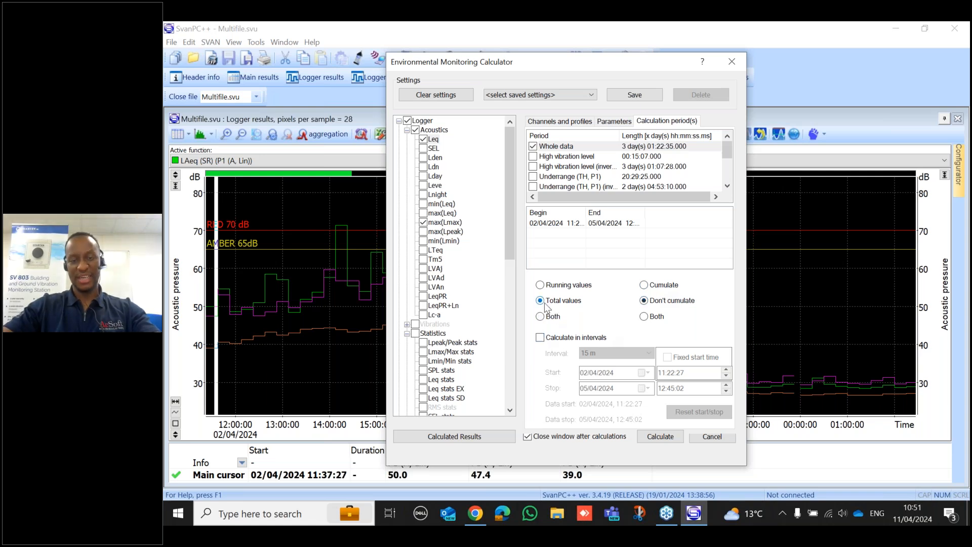
pyautogui.click(540, 338)
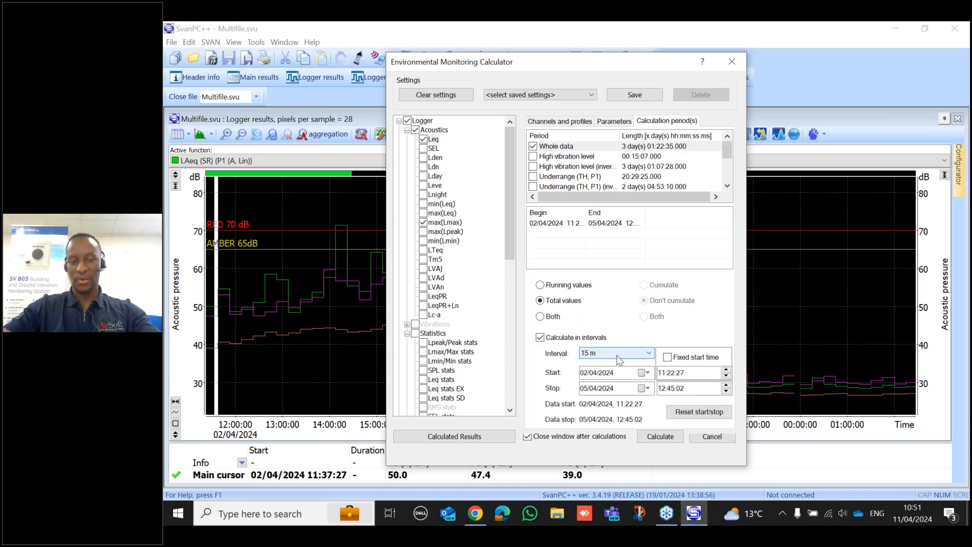
# - Set the calculation interval to 1 h and calculate the results
pyautogui.click(617, 354)
pyautogui.scroll(-3, 621, 284)
pyautogui.scroll(-5, 620, 284)
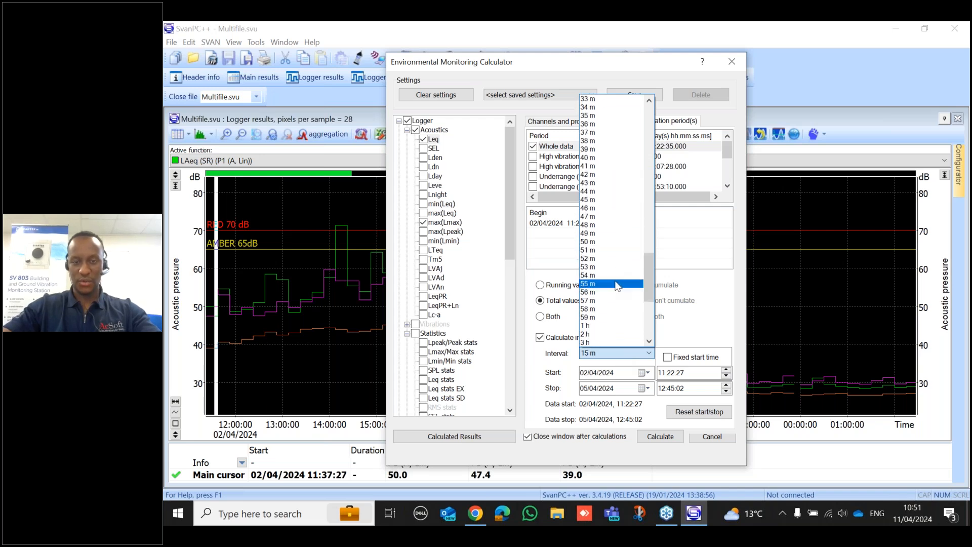
pyautogui.click(604, 302)
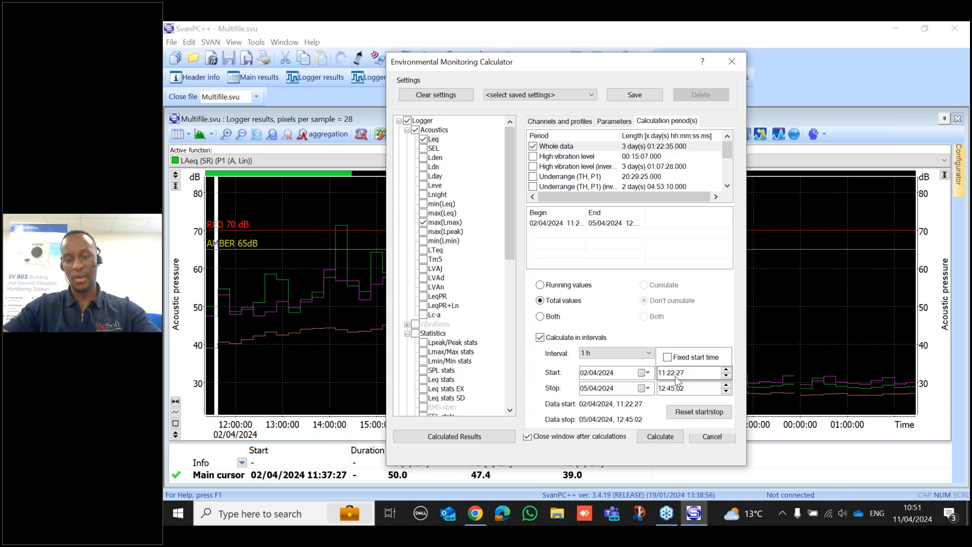
pyautogui.click(668, 388)
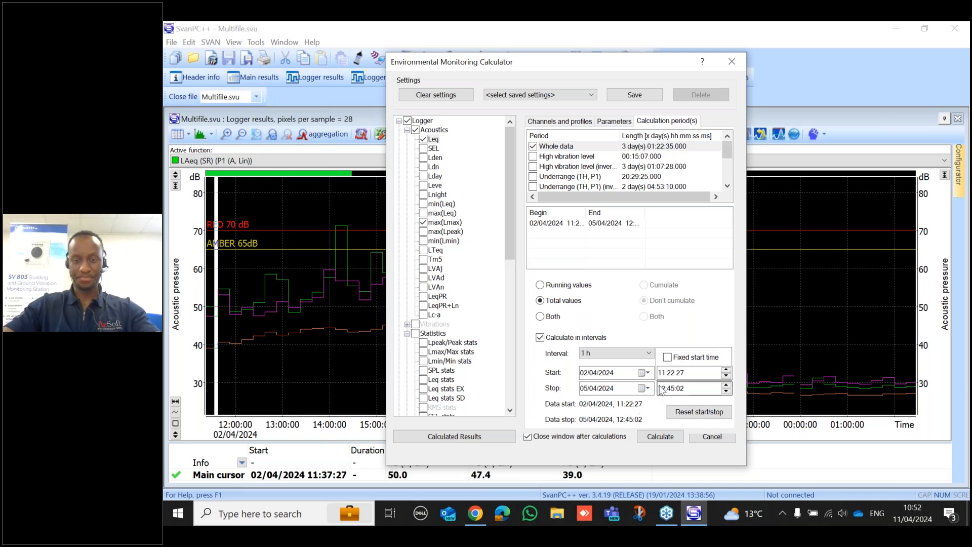
pyautogui.click(663, 437)
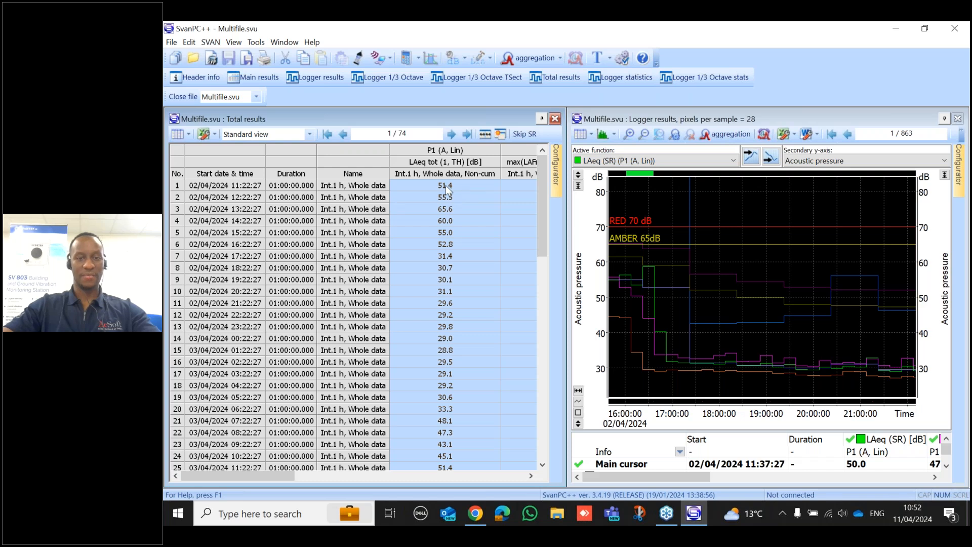
# - Remove the time history results of Profile 2 and Profile 3 from the total results table and view the max(LAFmax) column
pyautogui.moveTo(556, 167)
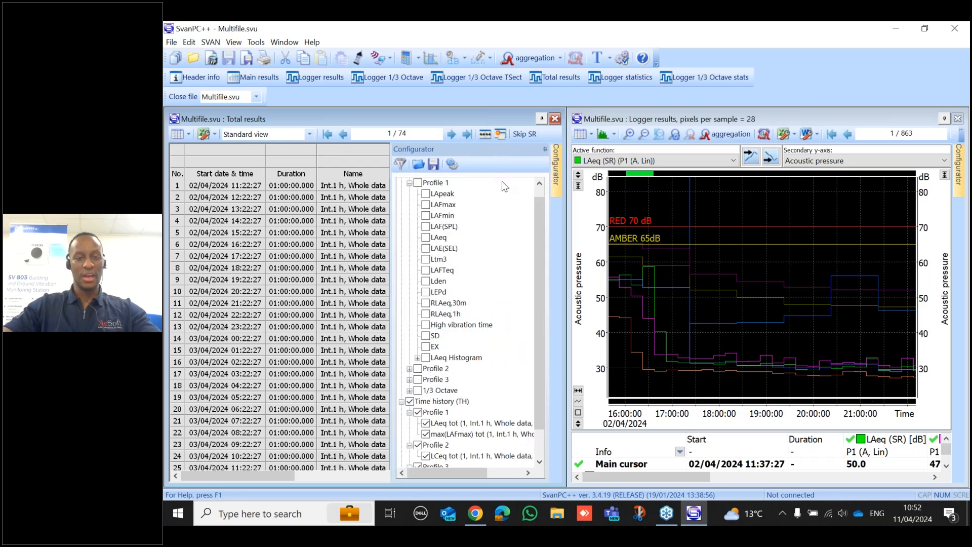
pyautogui.scroll(-1, 449, 314)
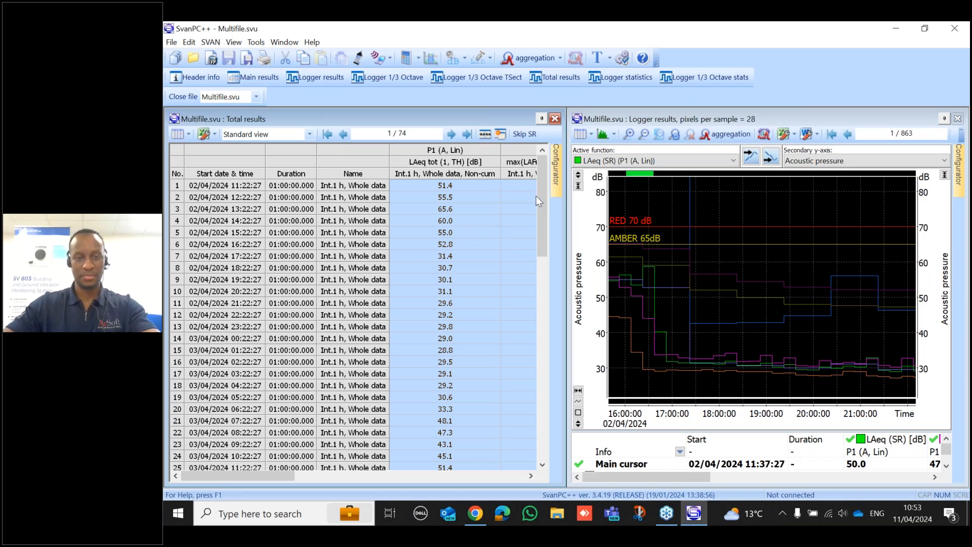
pyautogui.moveTo(555, 192)
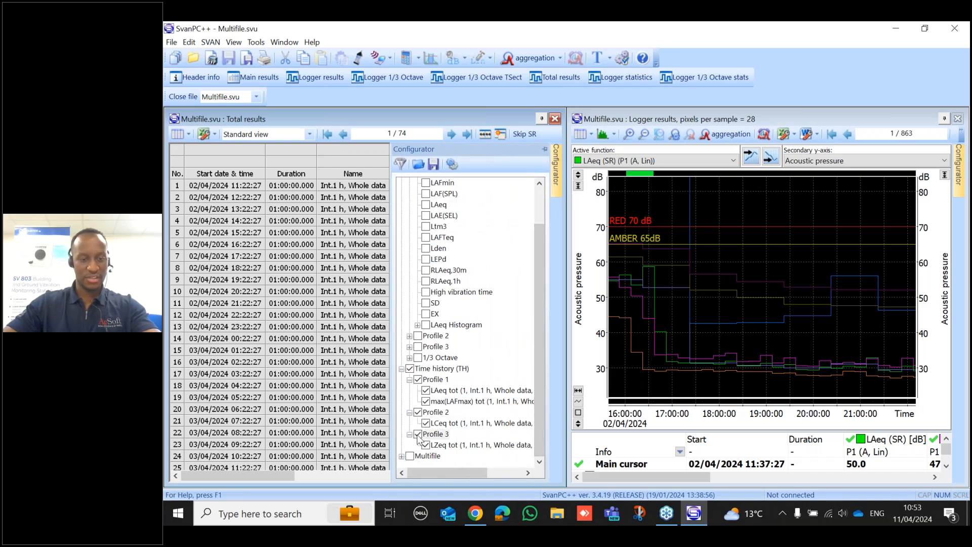
pyautogui.click(419, 433)
pyautogui.click(434, 412)
pyautogui.click(418, 412)
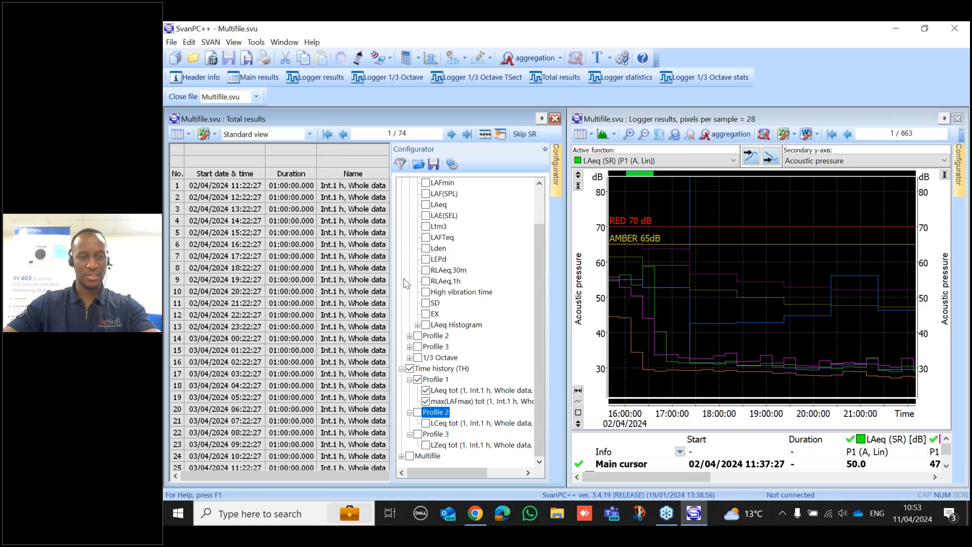
pyautogui.click(244, 150)
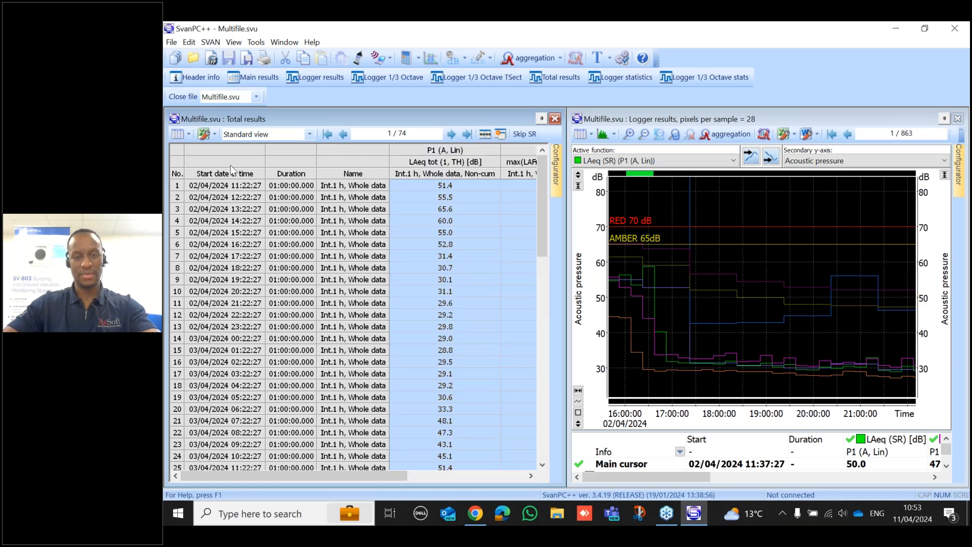
pyautogui.moveTo(381, 478)
pyautogui.mouseDown()
pyautogui.moveTo(440, 482)
pyautogui.moveTo(386, 477)
pyautogui.mouseUp()
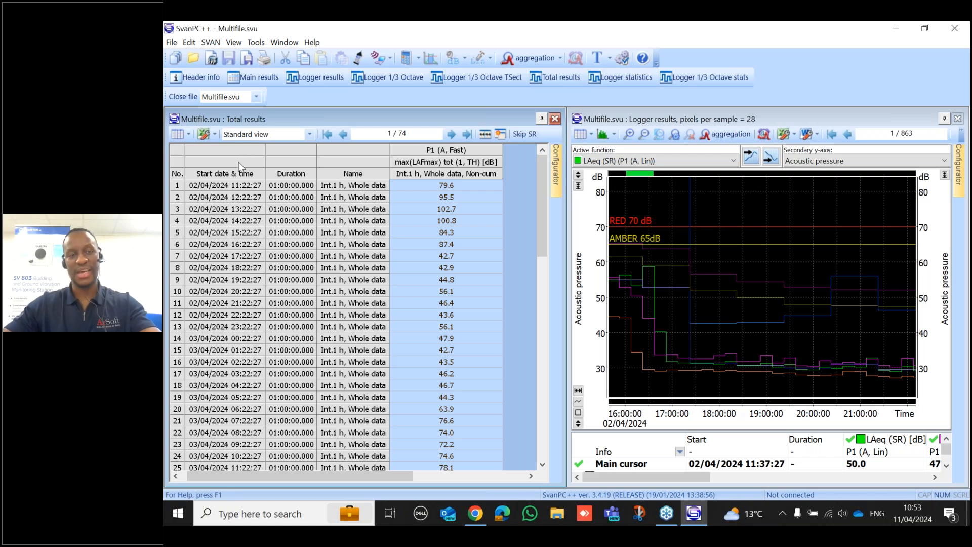
# - Show the Calculator Settings Toolbar and reopen the time history analyser calculator
pyautogui.click(239, 43)
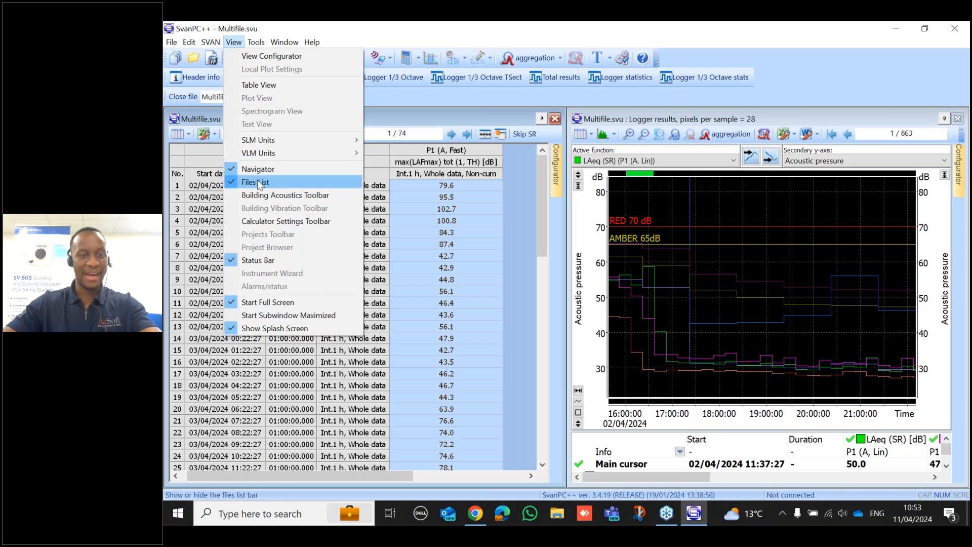
pyautogui.click(266, 222)
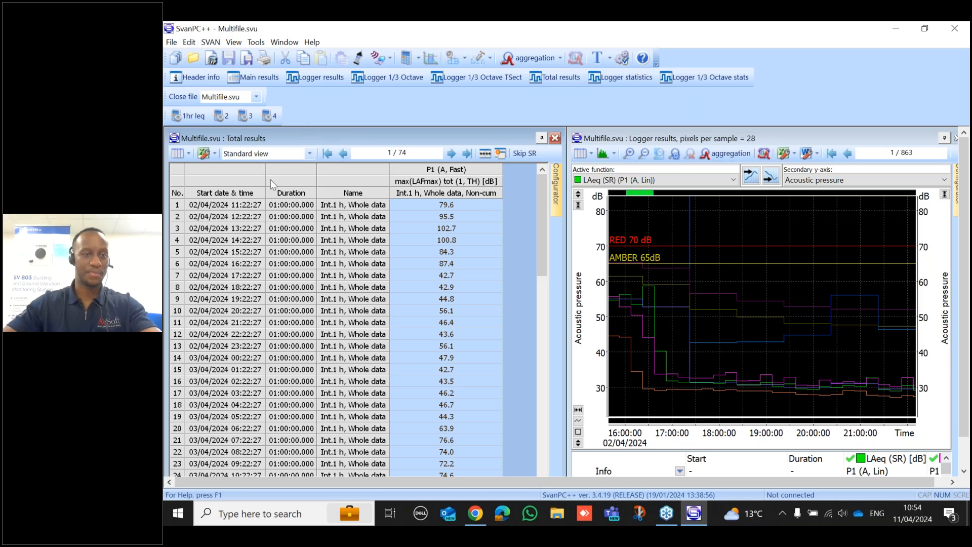
pyautogui.click(253, 44)
pyautogui.moveTo(281, 55)
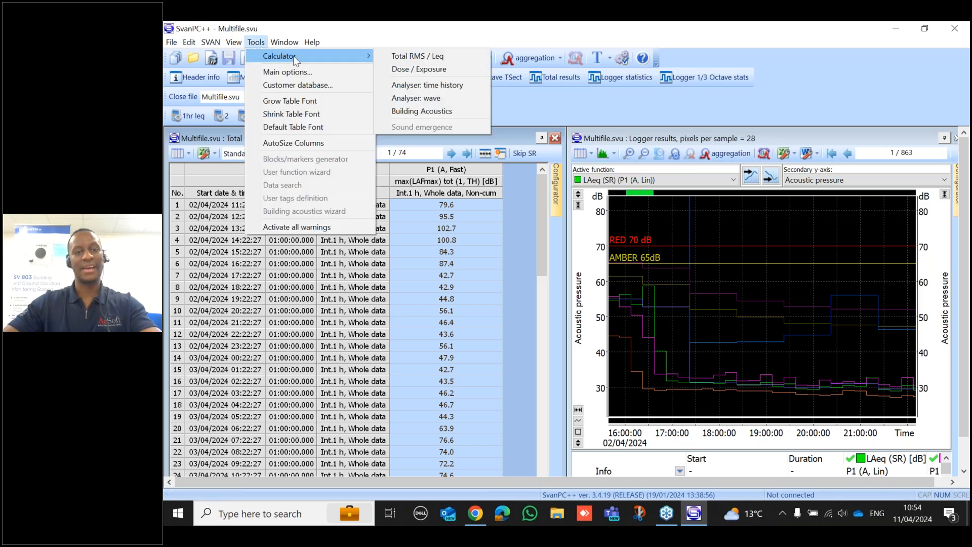
pyautogui.click(453, 86)
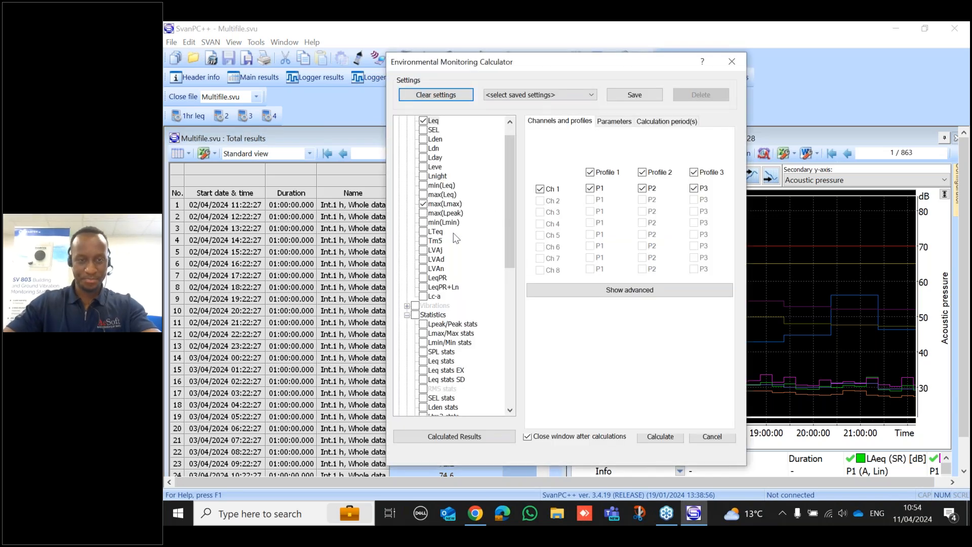
# - Look through the saved calculator settings, and replace Leq and max(Lmax) with Lday and Lnight as the acoustic functions to calculate
pyautogui.click(530, 95)
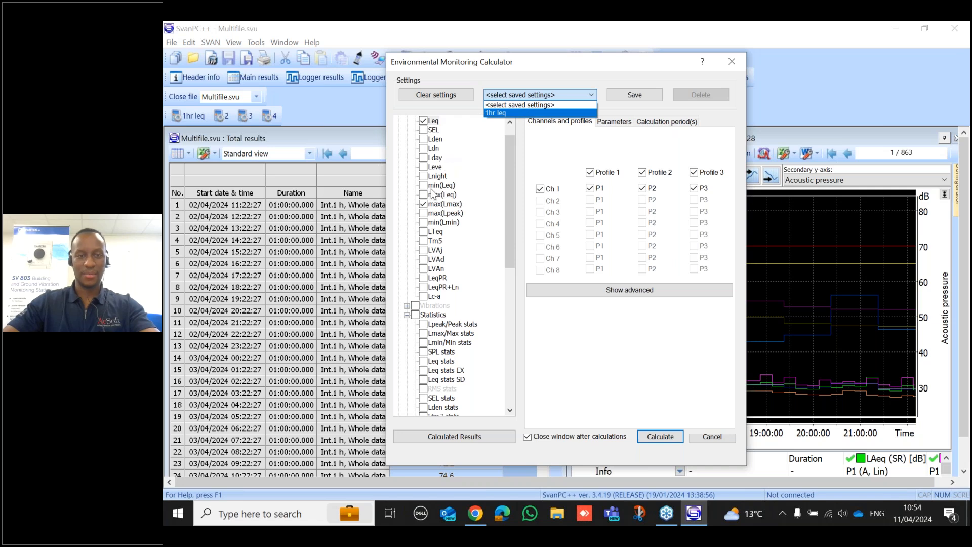
pyautogui.click(512, 133)
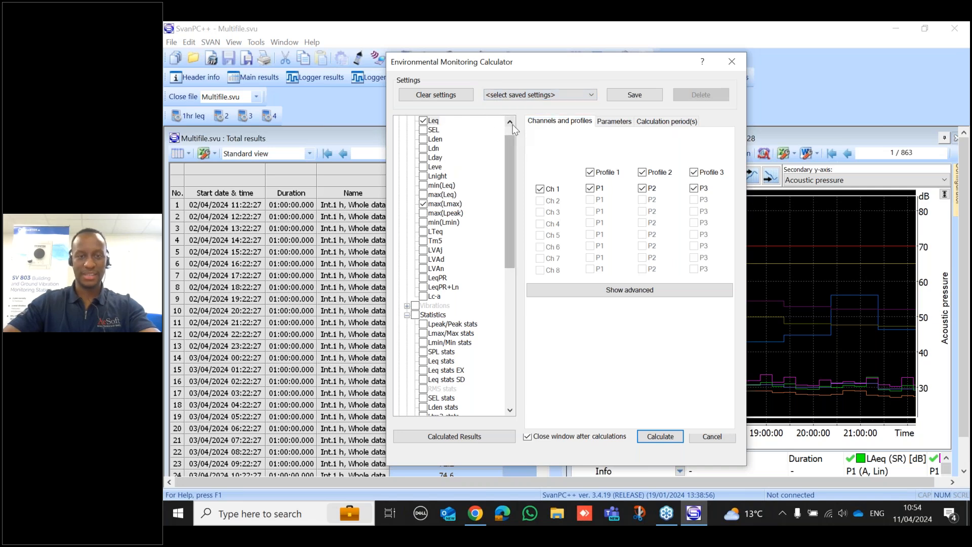
pyautogui.click(510, 123)
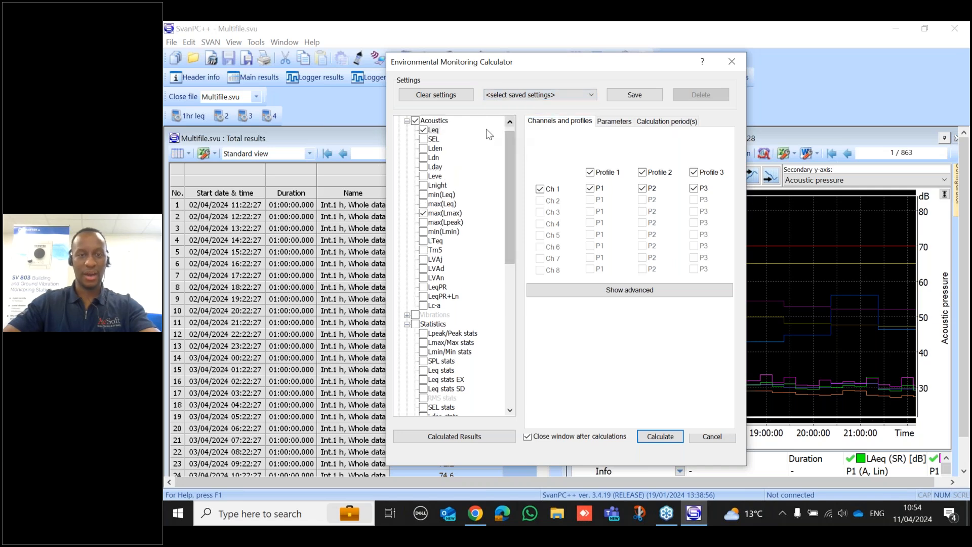
pyautogui.click(423, 130)
pyautogui.click(424, 214)
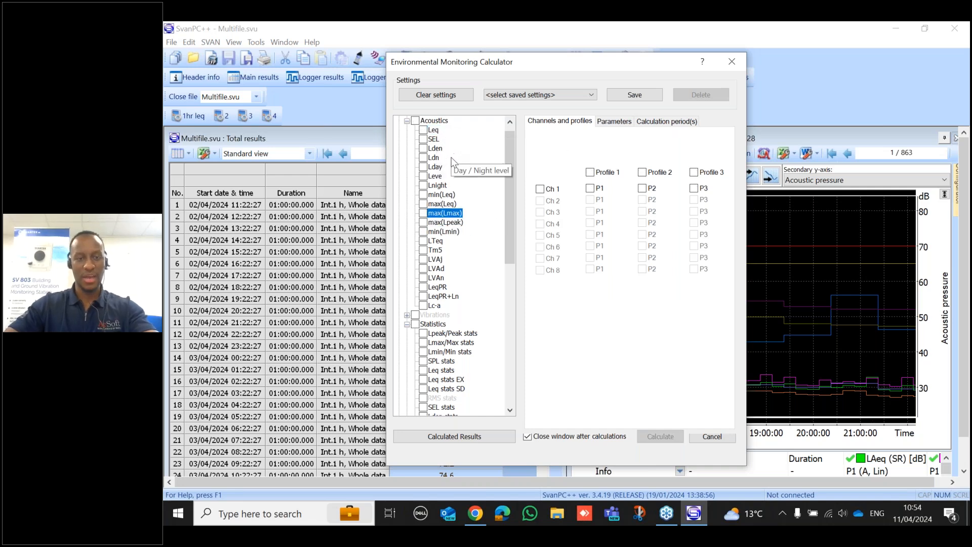
pyautogui.click(424, 168)
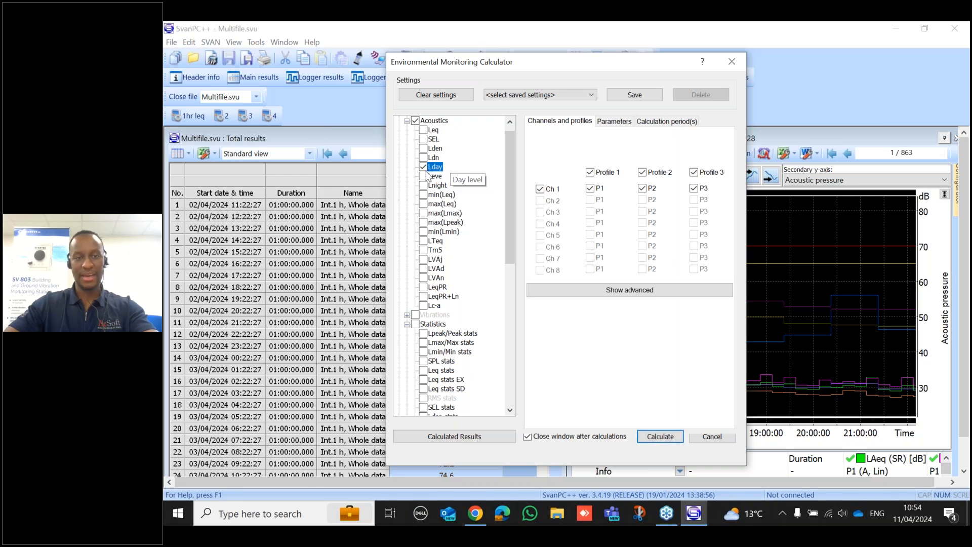
pyautogui.click(424, 186)
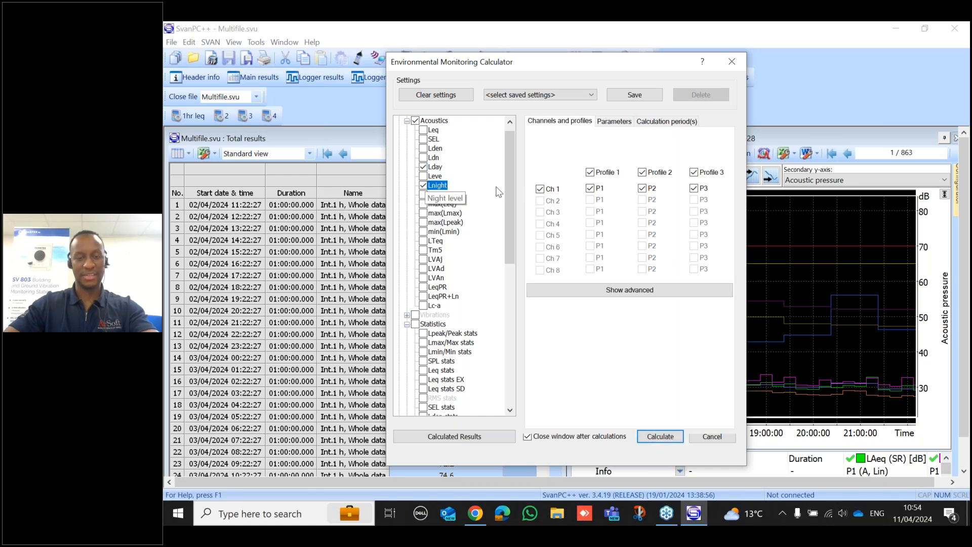
# - Check the night-time parameters and calculate Lday and Lnight for the whole data with interval calculation off and Don't cumulate selected
pyautogui.click(613, 124)
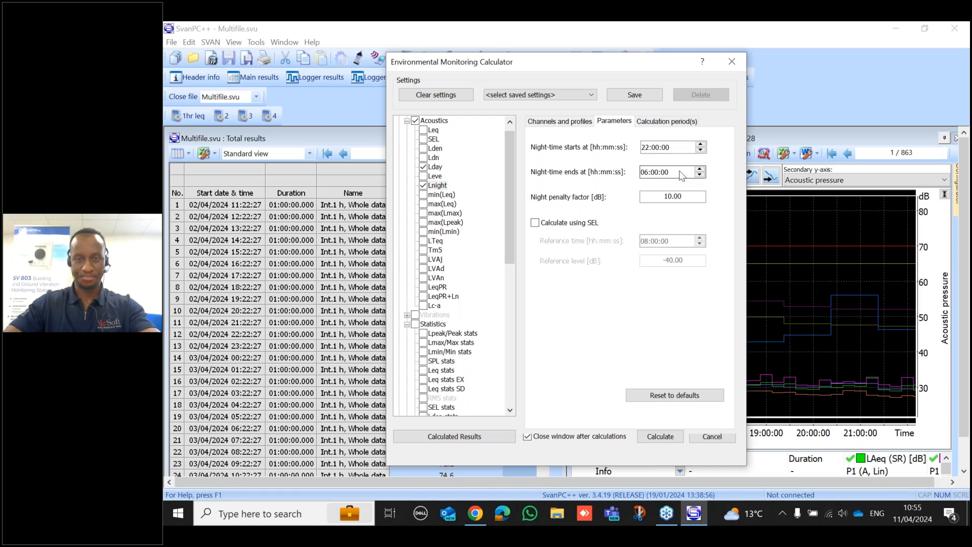
pyautogui.click(654, 122)
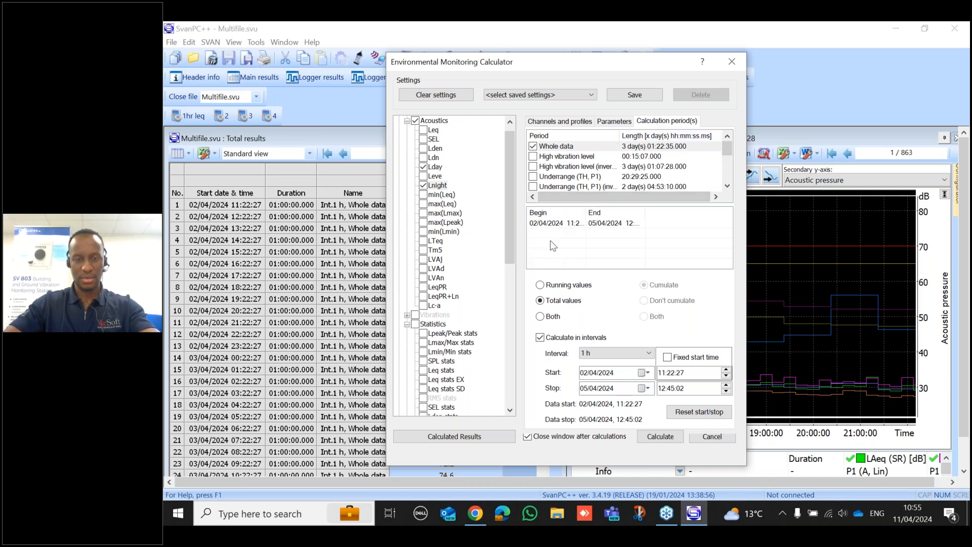
pyautogui.click(540, 337)
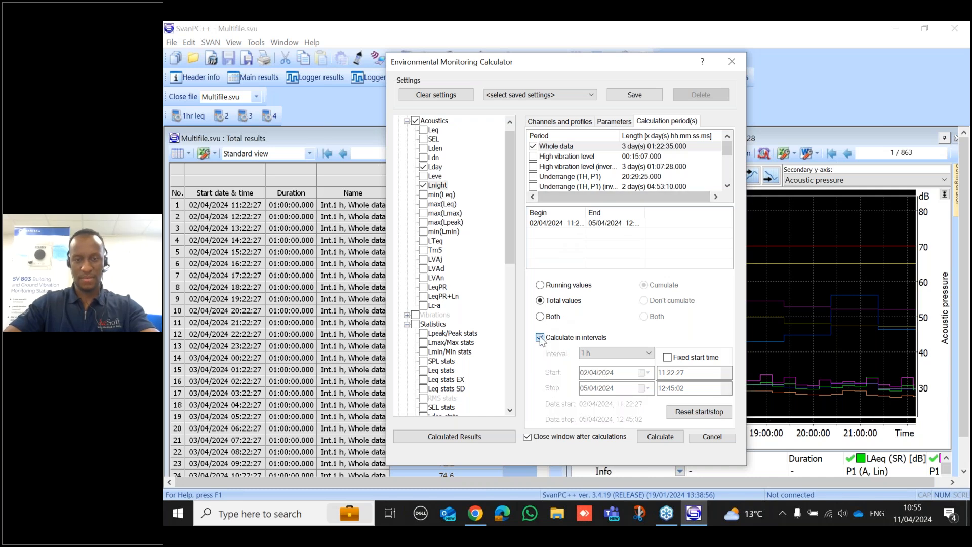
pyautogui.click(643, 300)
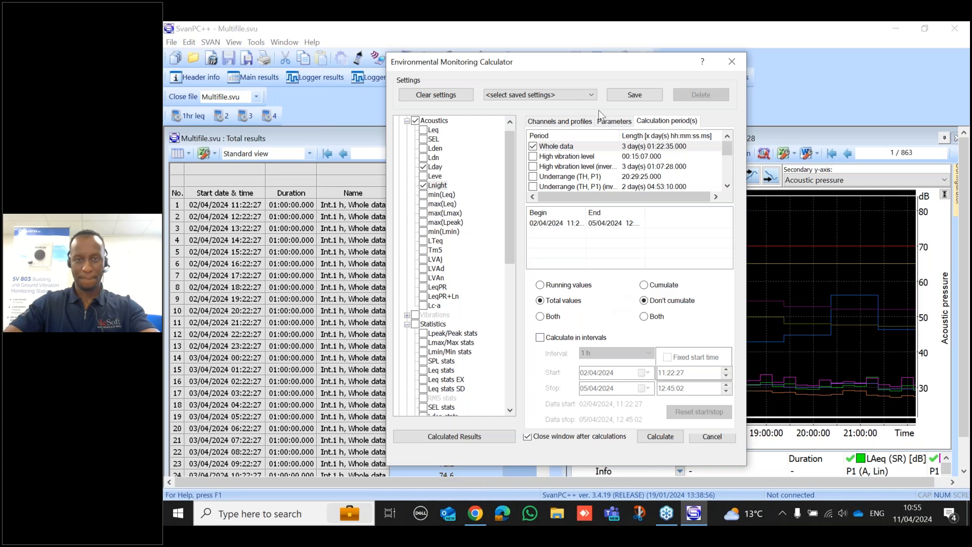
pyautogui.click(613, 122)
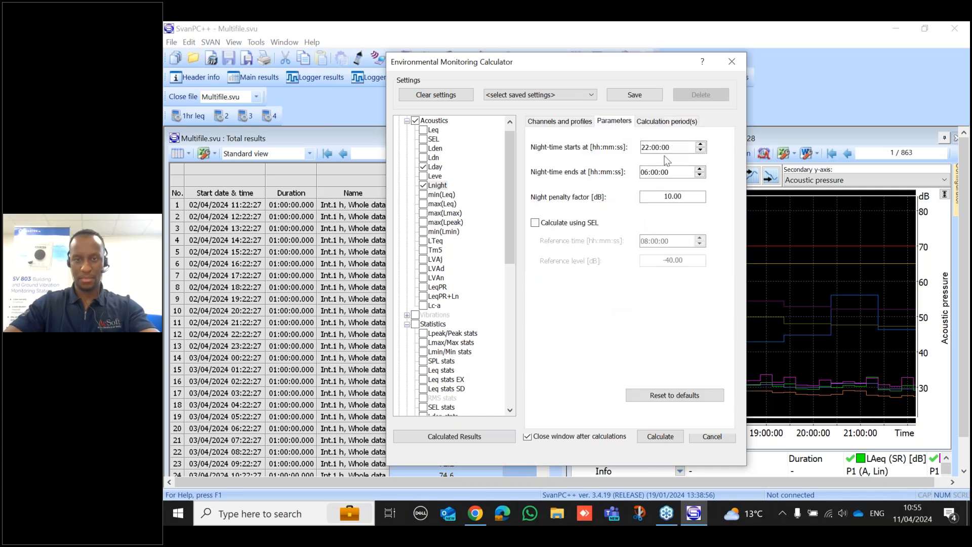
pyautogui.click(664, 435)
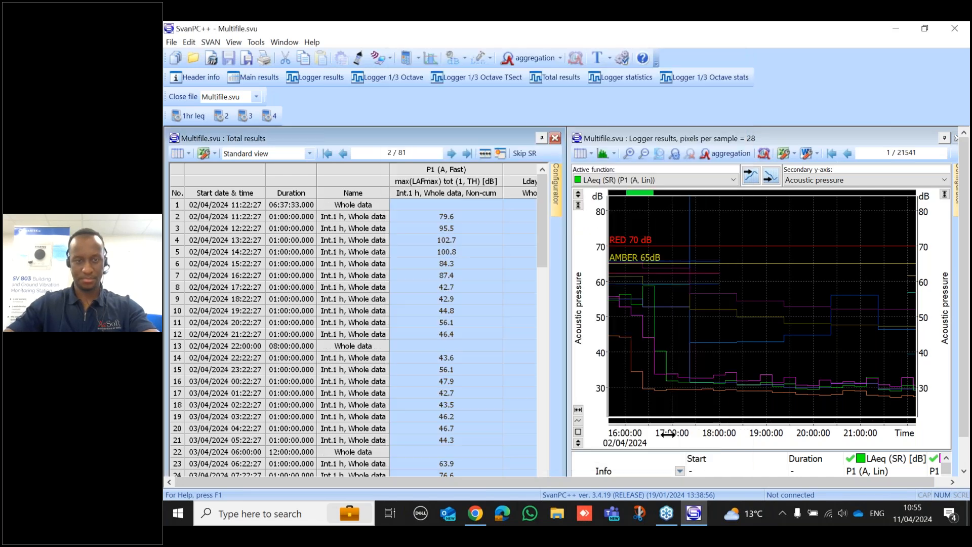
# - Remove the time history results of Profile 2 and Profile 3, plus Profile 1's LAeq and max(LAFmax), from the total results table
pyautogui.click(557, 207)
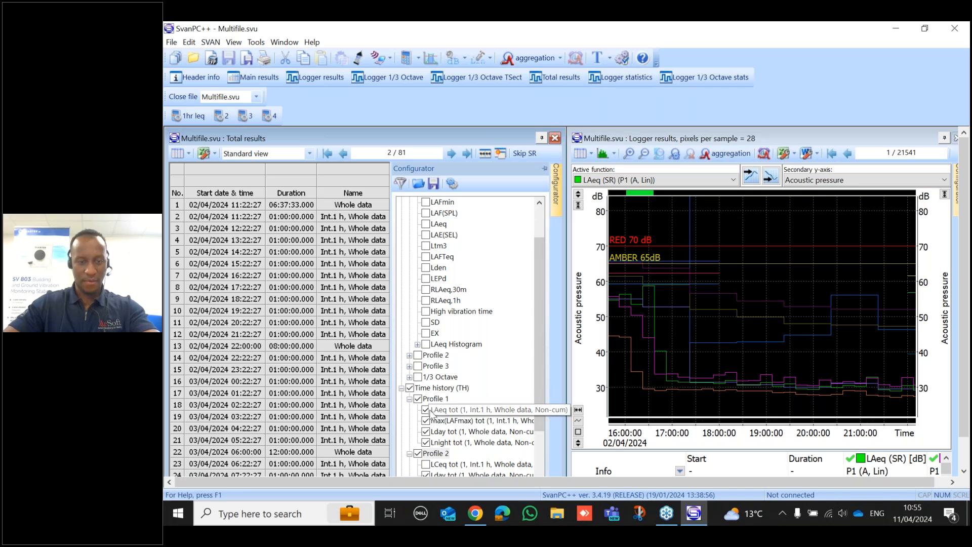
pyautogui.click(417, 455)
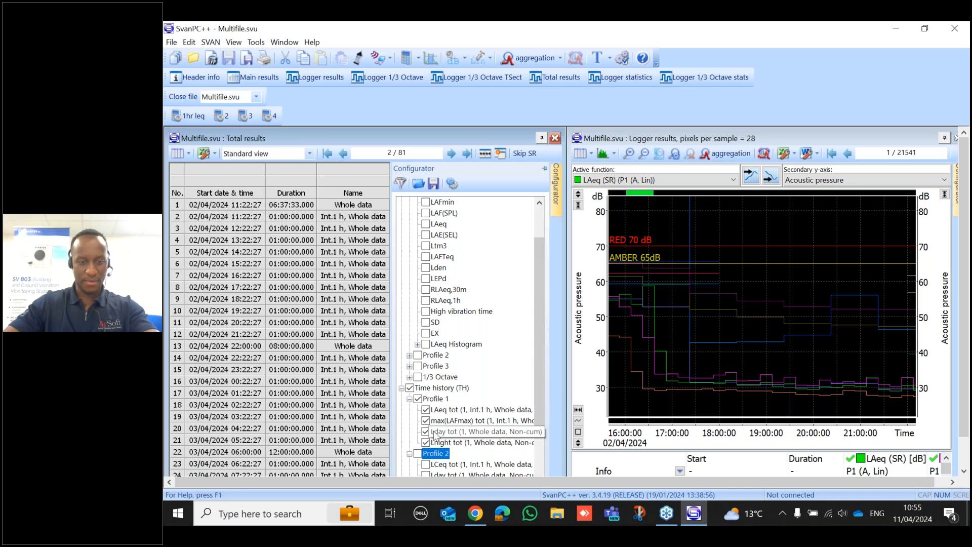
pyautogui.scroll(-2, 418, 445)
pyautogui.click(418, 433)
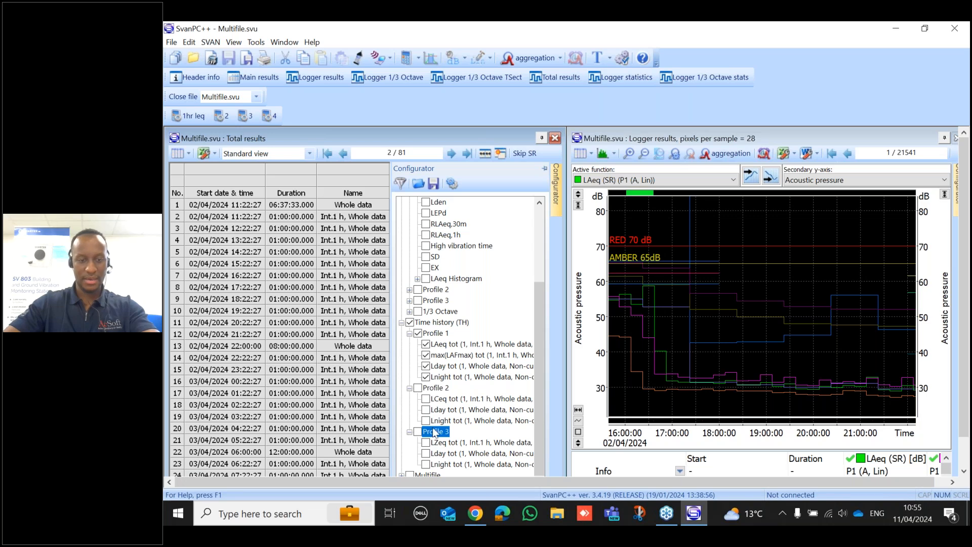
pyautogui.click(425, 344)
pyautogui.click(425, 355)
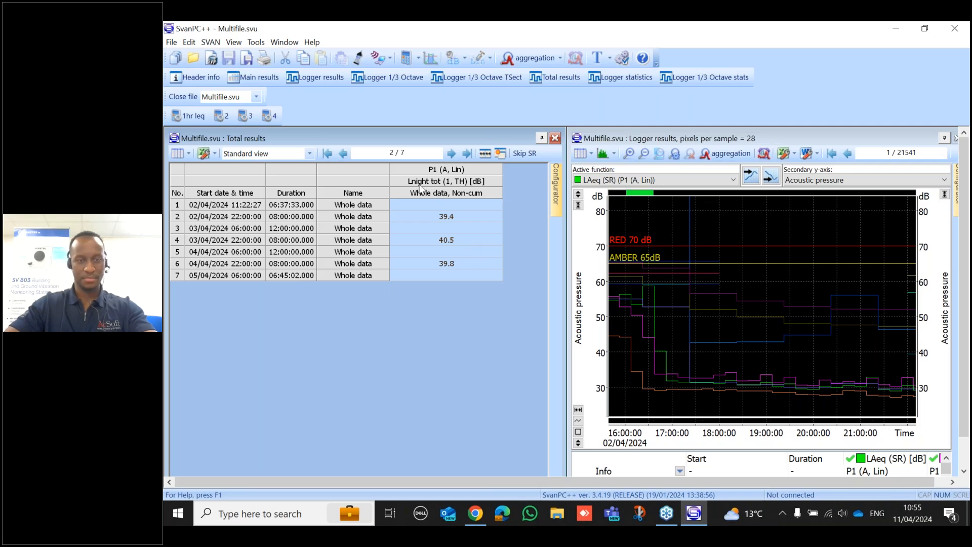
# - Display Profile 1's Lday alone in the total results table, and replace it with Lnight as the only result shown
pyautogui.moveTo(560, 188)
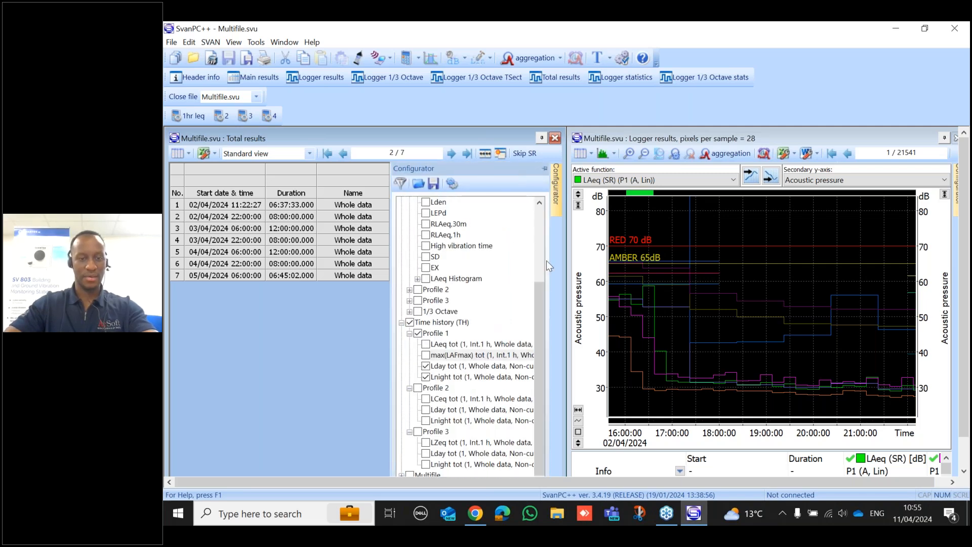
pyautogui.click(426, 377)
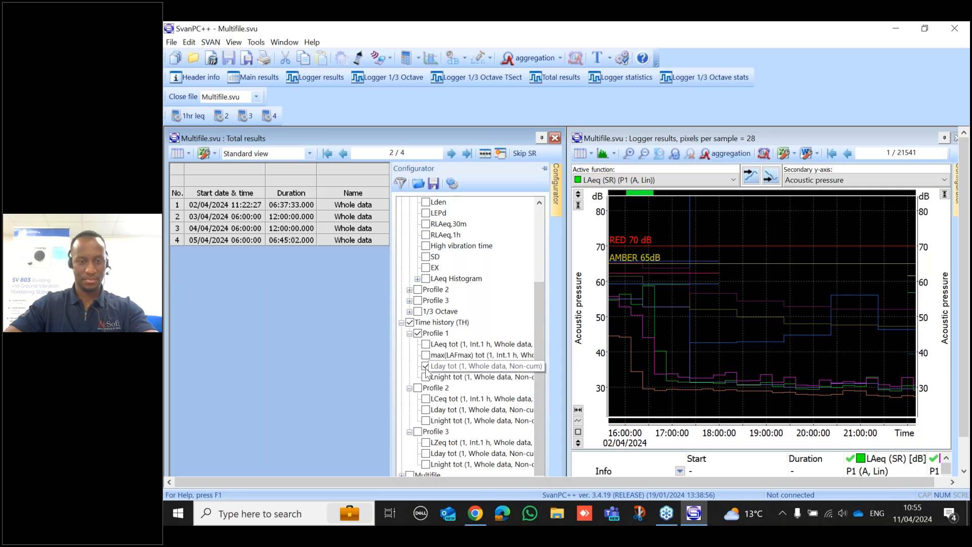
pyautogui.click(426, 366)
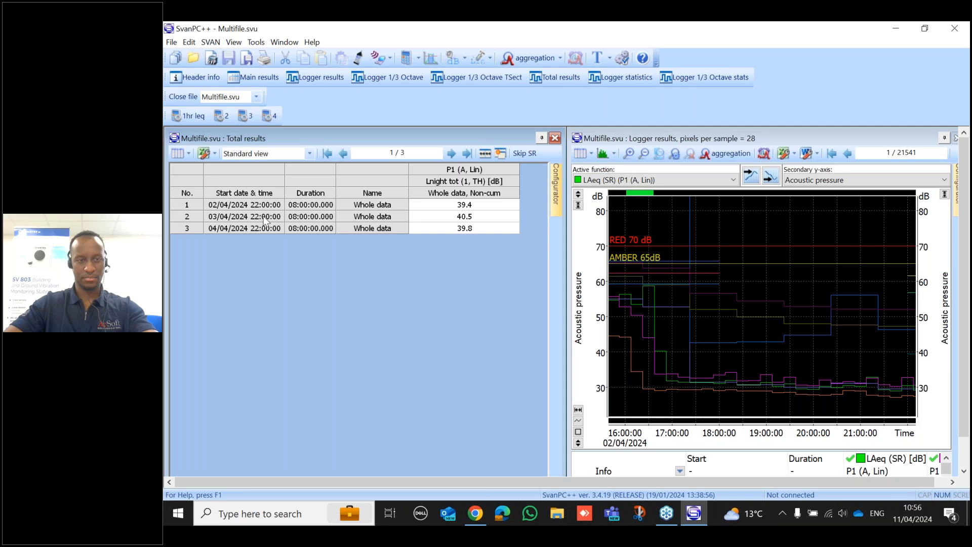
# - Save the time history analyser calculator's current settings under the name "night leq" and close the calculator
pyautogui.click(262, 45)
pyautogui.moveTo(355, 58)
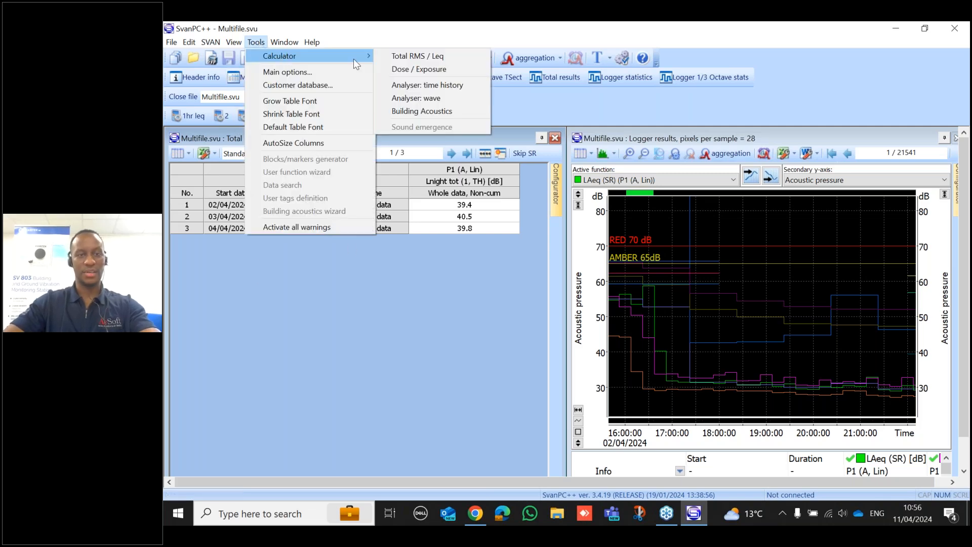
pyautogui.click(440, 87)
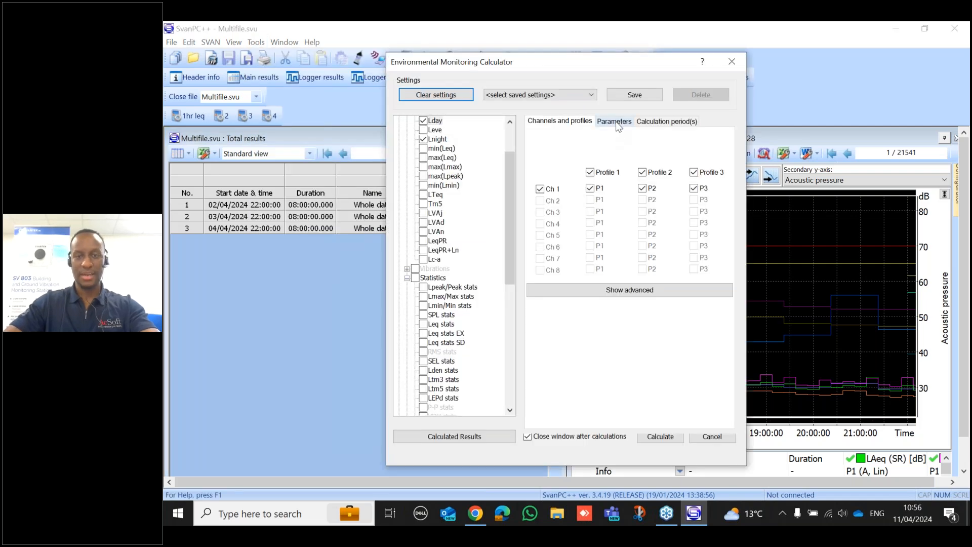
pyautogui.click(576, 95)
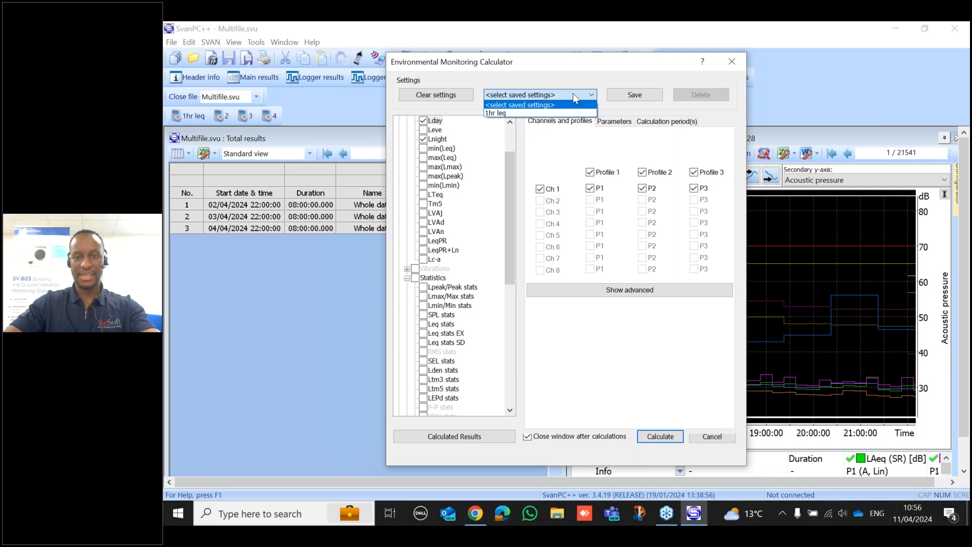
pyautogui.click(636, 97)
pyautogui.click(558, 96)
pyautogui.click(540, 104)
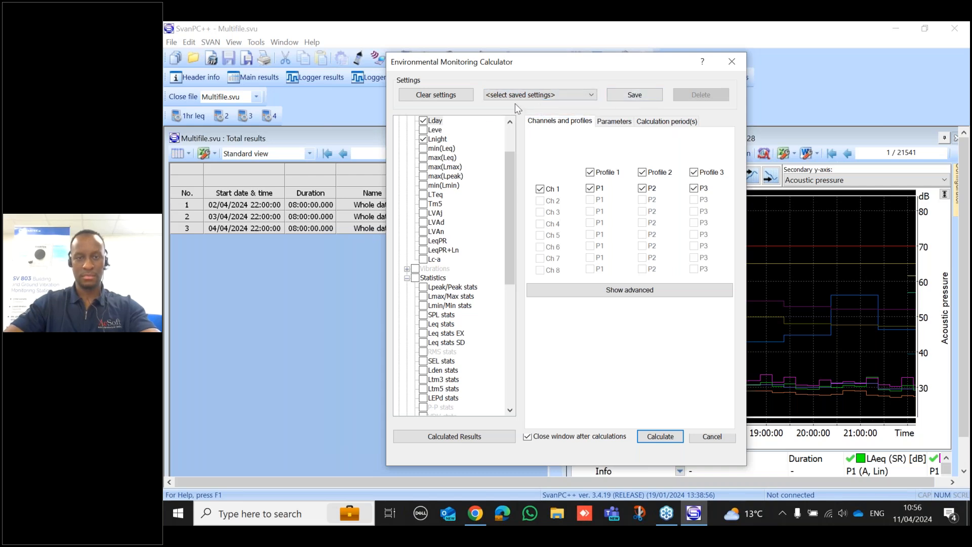
pyautogui.click(639, 96)
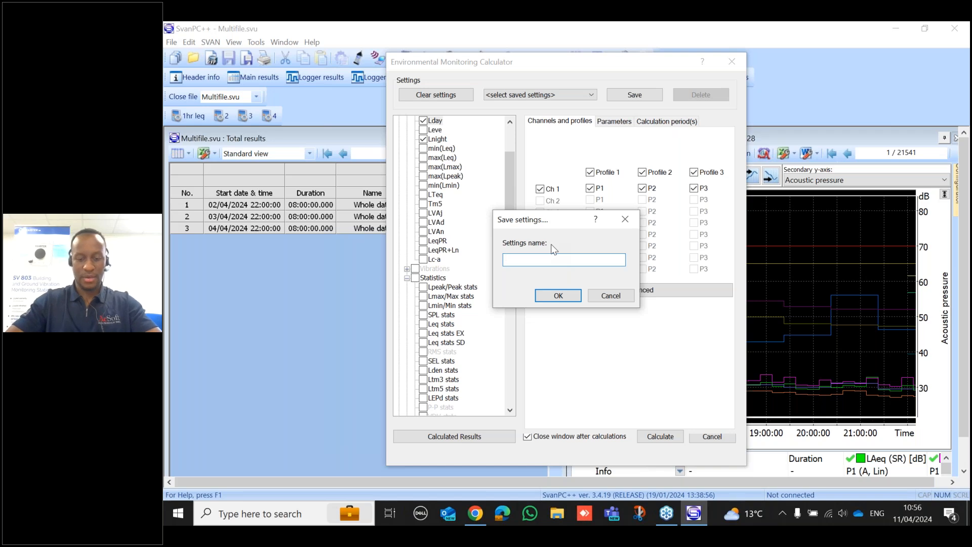
pyautogui.write('night leq')
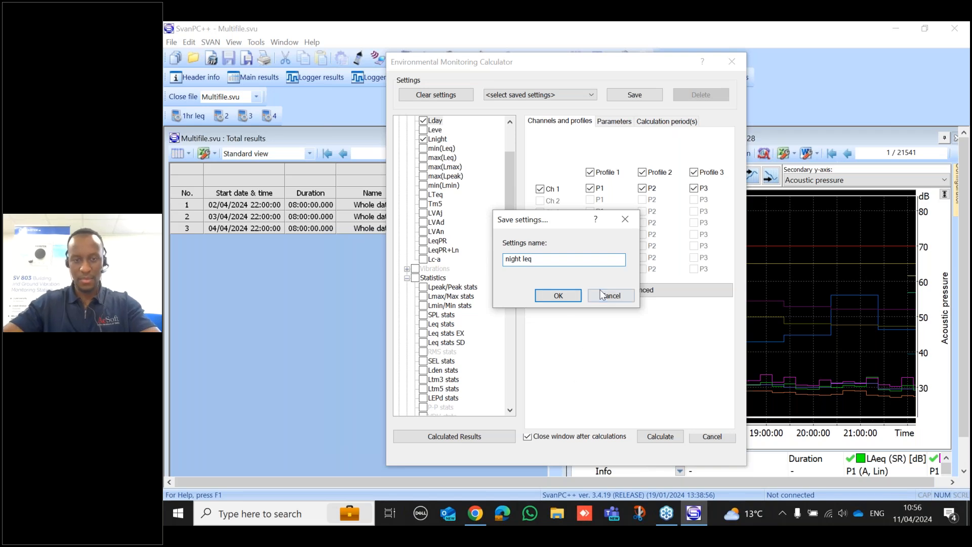
pyautogui.click(558, 296)
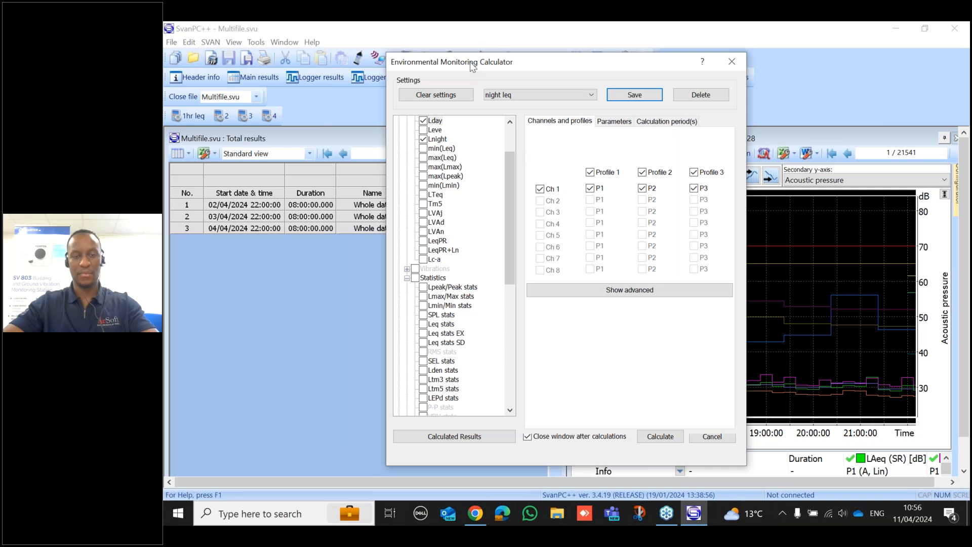
pyautogui.click(729, 65)
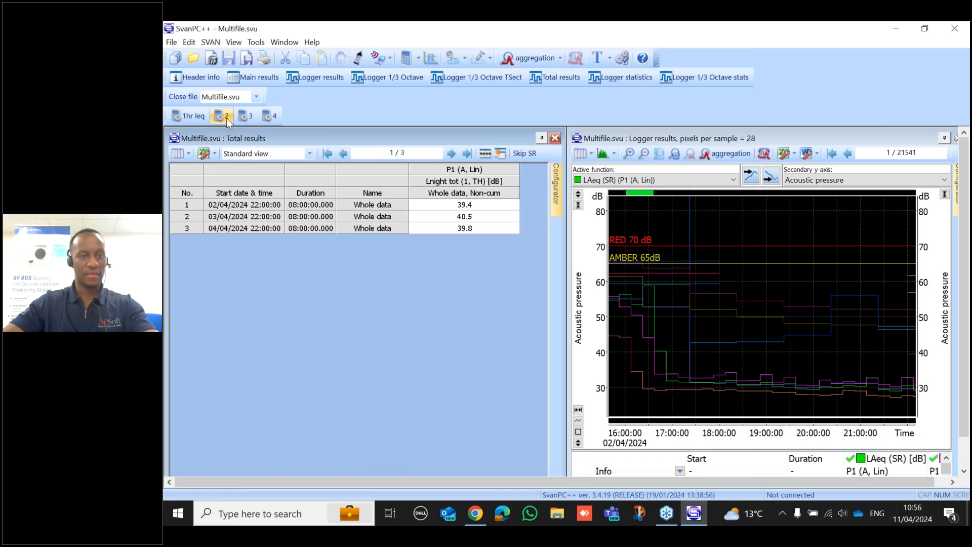
# - Assign the saved "night leq" settings to the second shortcut of the Calculator Settings Toolbar
pyautogui.click(225, 117)
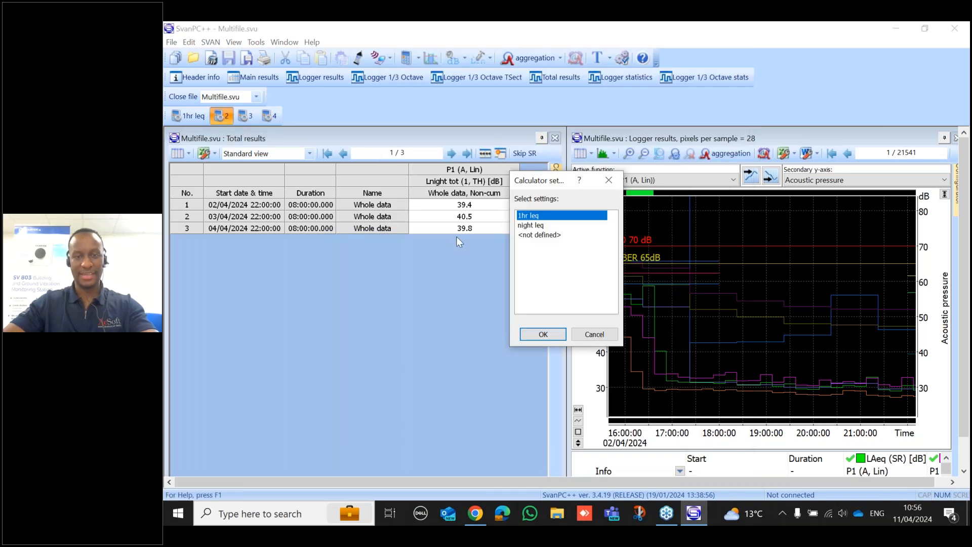
pyautogui.click(538, 226)
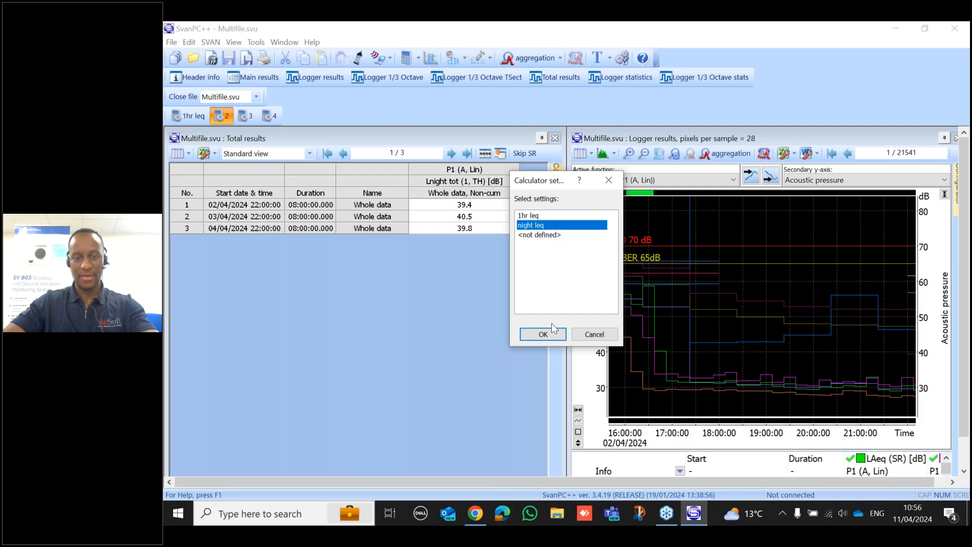
pyautogui.click(541, 339)
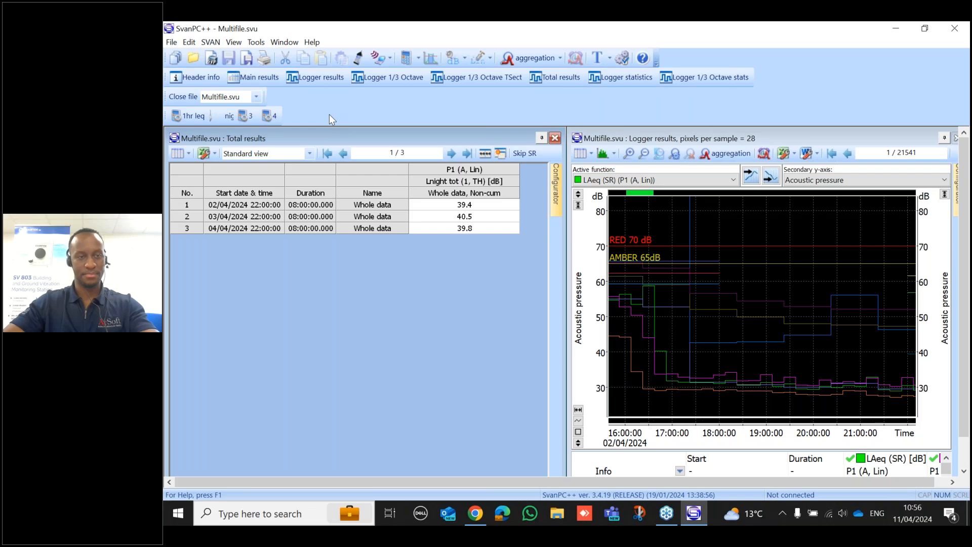
# - Look through the acoustics, statistics and logger 1/n octave functions available in the time history analyser calculator
pyautogui.click(257, 43)
pyautogui.moveTo(270, 55)
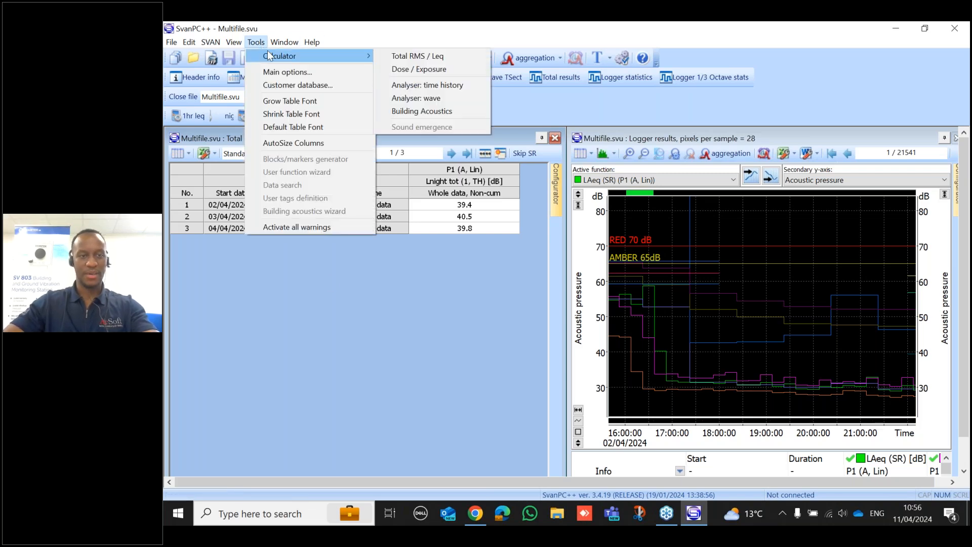
pyautogui.click(451, 85)
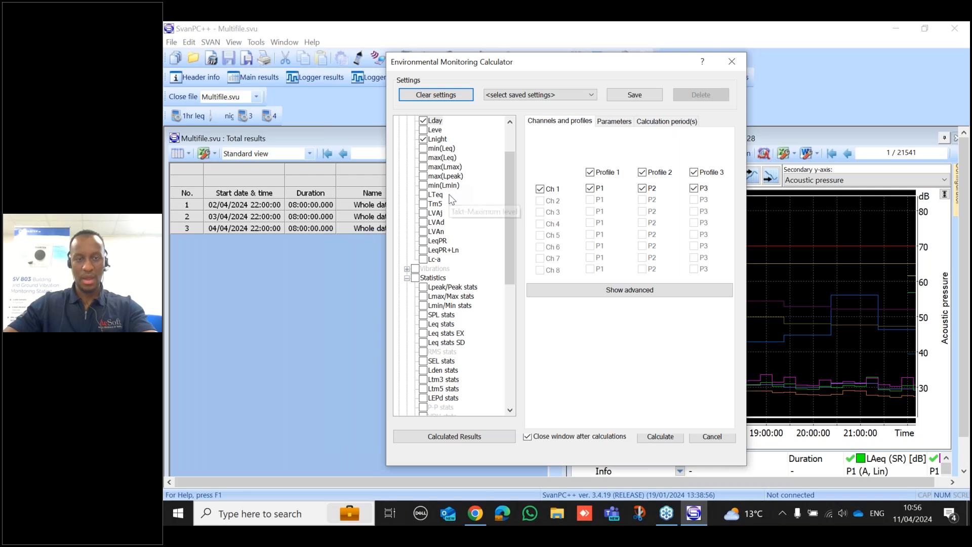
pyautogui.scroll(2, 452, 198)
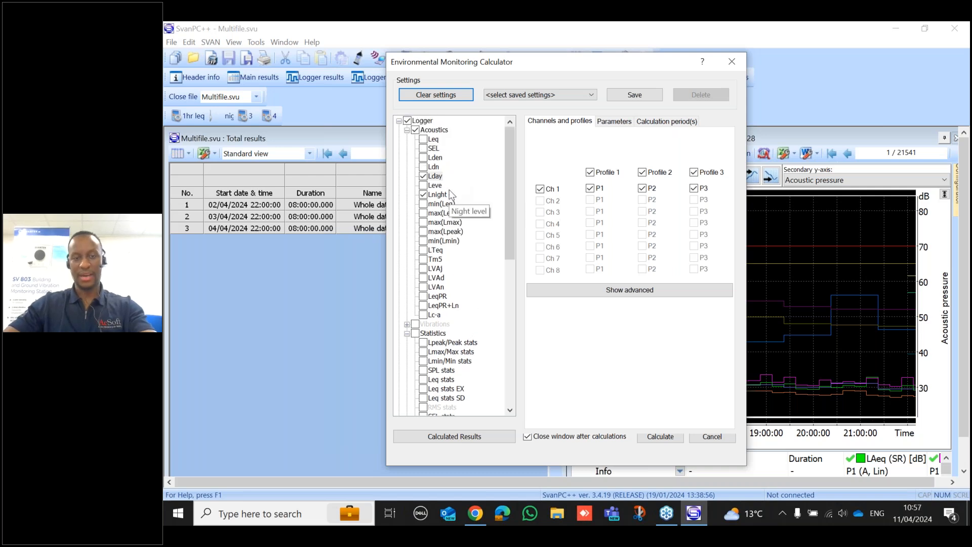
pyautogui.scroll(-4, 452, 253)
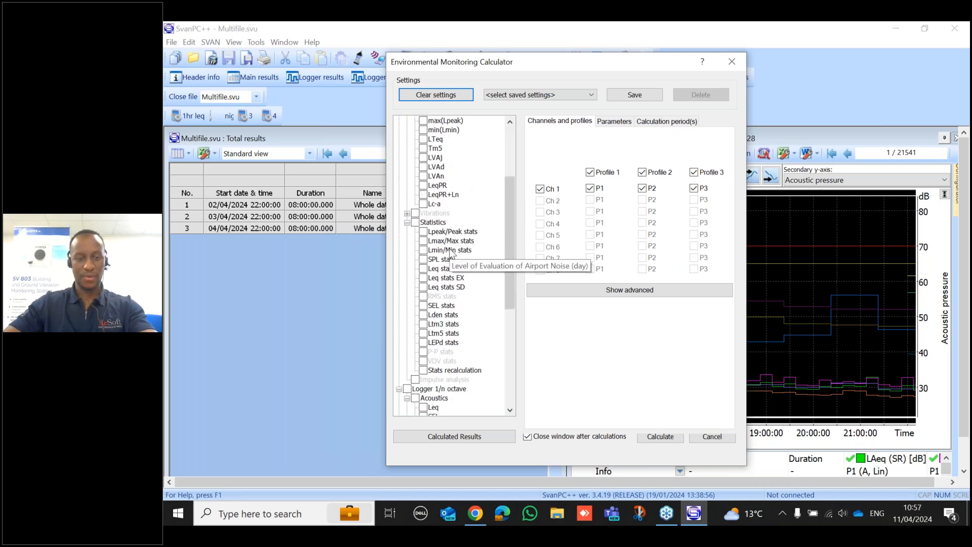
pyautogui.scroll(-2, 452, 253)
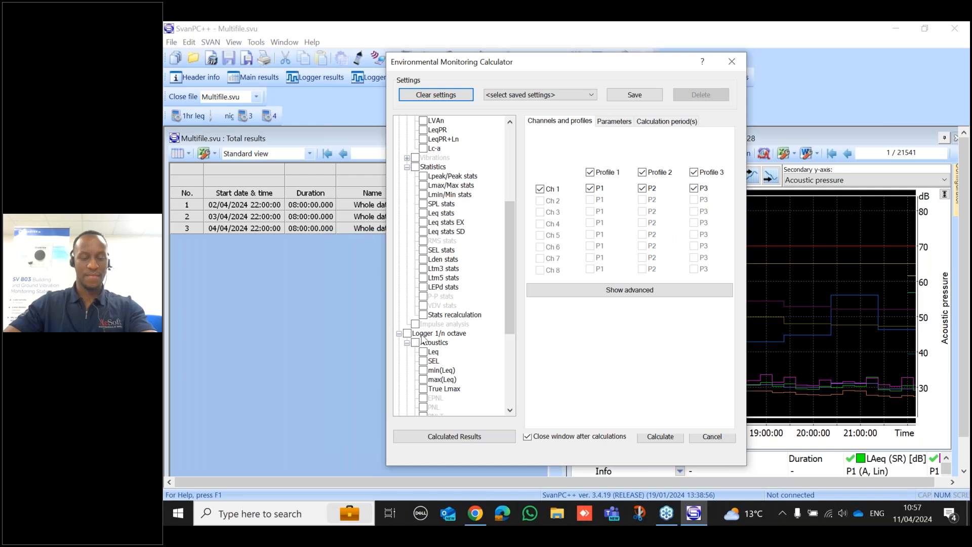
pyautogui.click(733, 69)
# - Close the total results and logger results views and open the time history analyser calculator
pyautogui.click(556, 139)
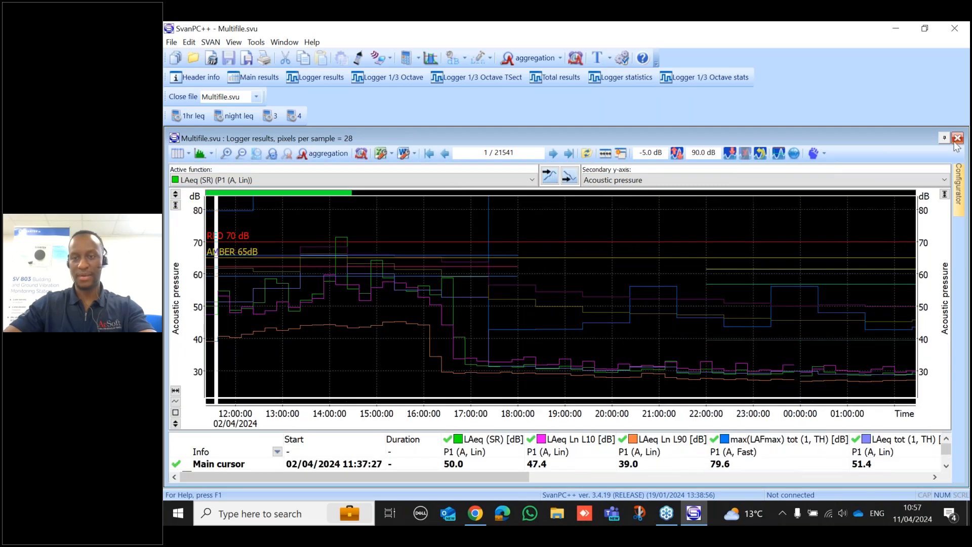
pyautogui.click(956, 138)
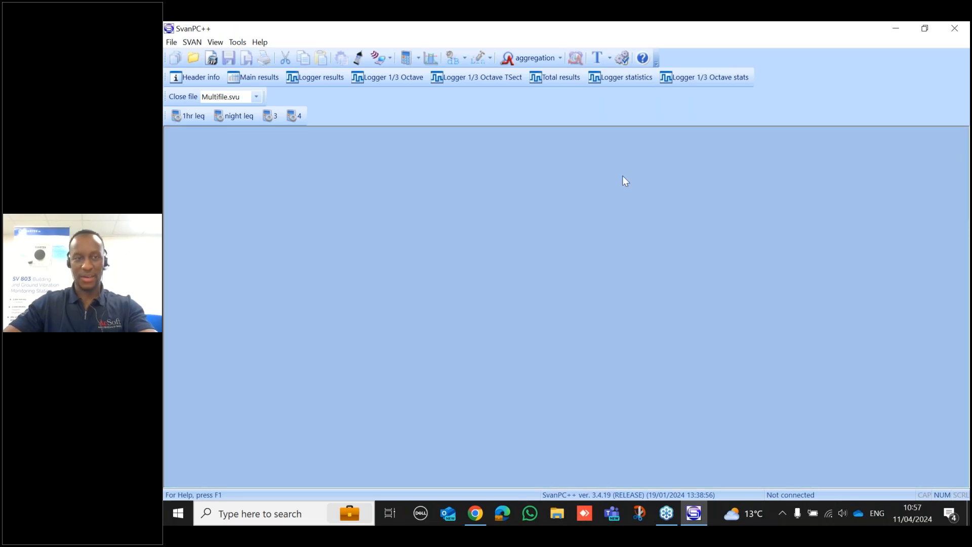
pyautogui.click(245, 43)
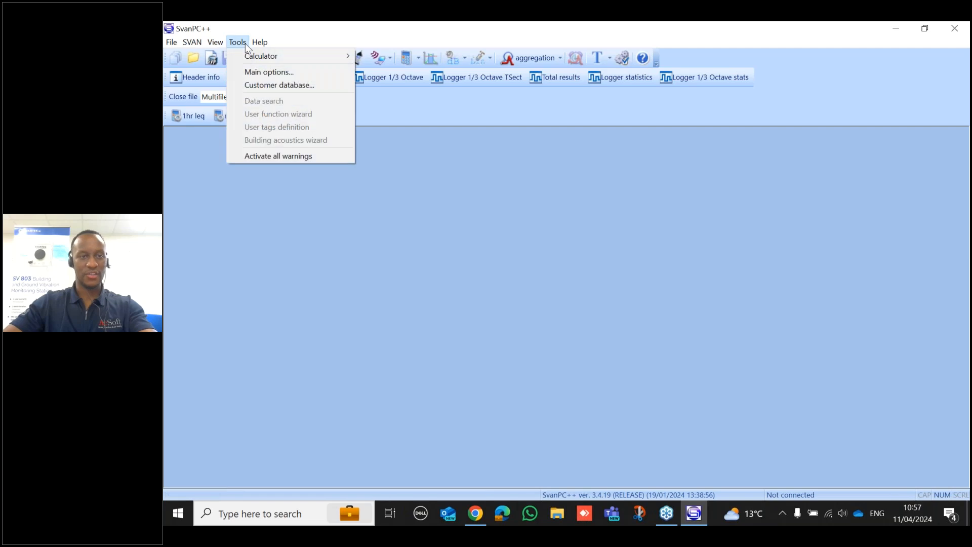
pyautogui.moveTo(260, 57)
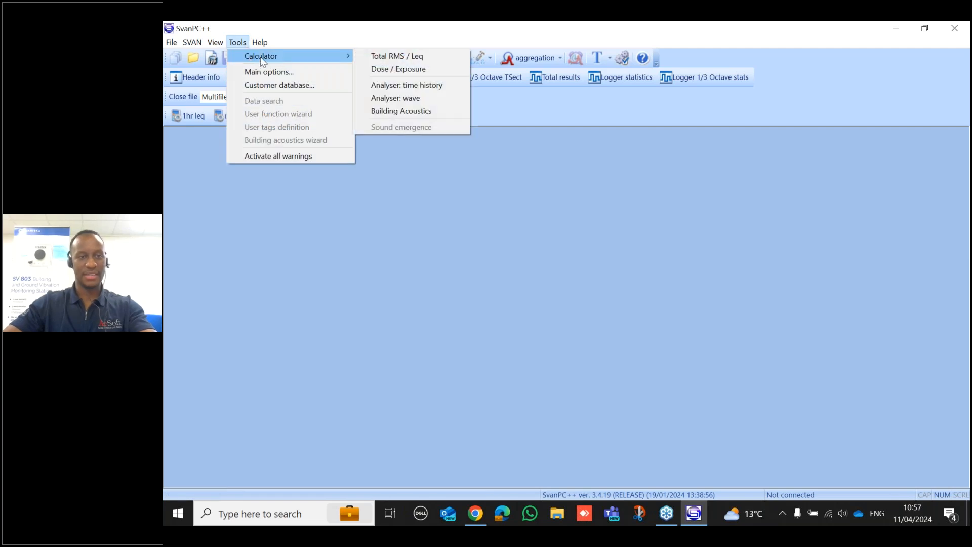
pyautogui.click(421, 84)
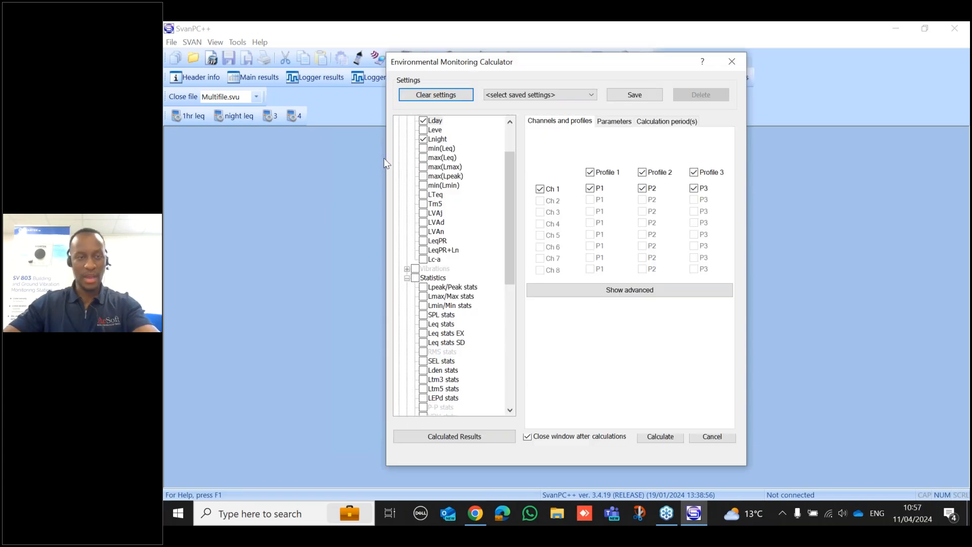
# - Enable the logger 1/n octave functions, excluding acoustics, spectrum averaging, filter recalculation and tonality analysis, and select Band recalculation
pyautogui.scroll(-3, 462, 274)
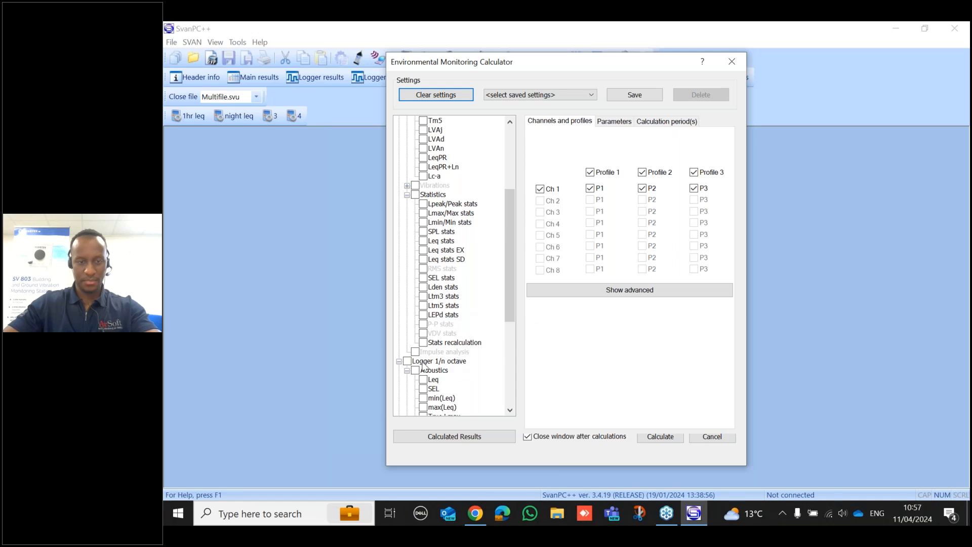
pyautogui.click(408, 360)
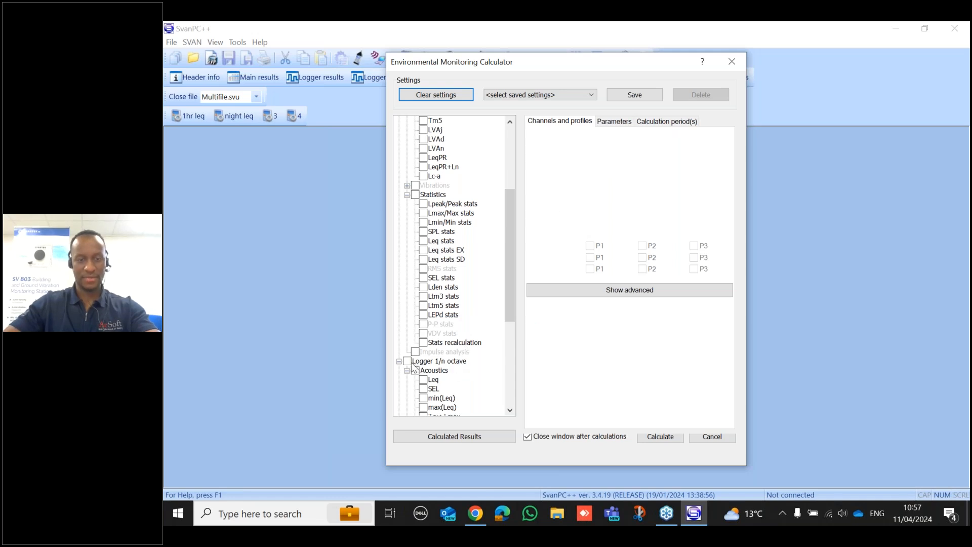
pyautogui.scroll(-2, 511, 354)
pyautogui.scroll(-2, 509, 354)
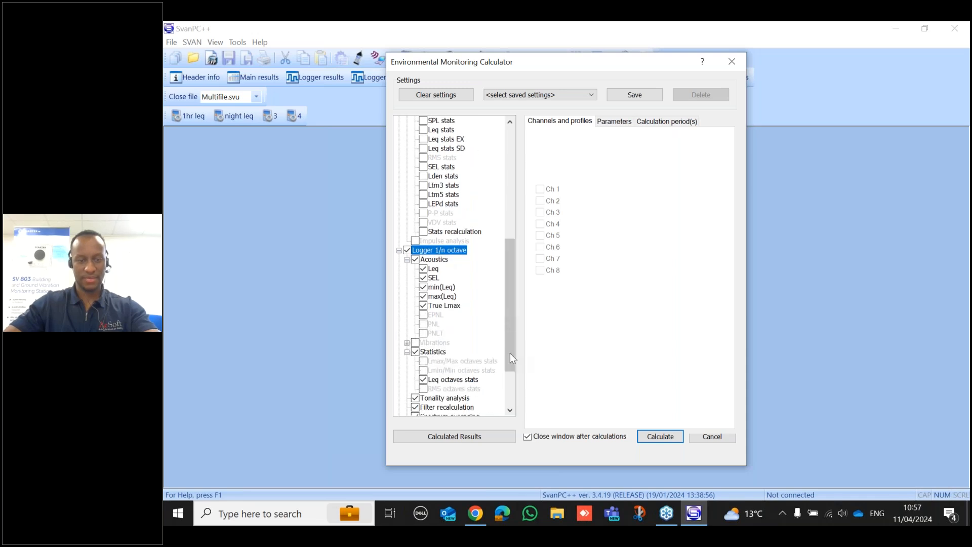
pyautogui.scroll(-1, 509, 353)
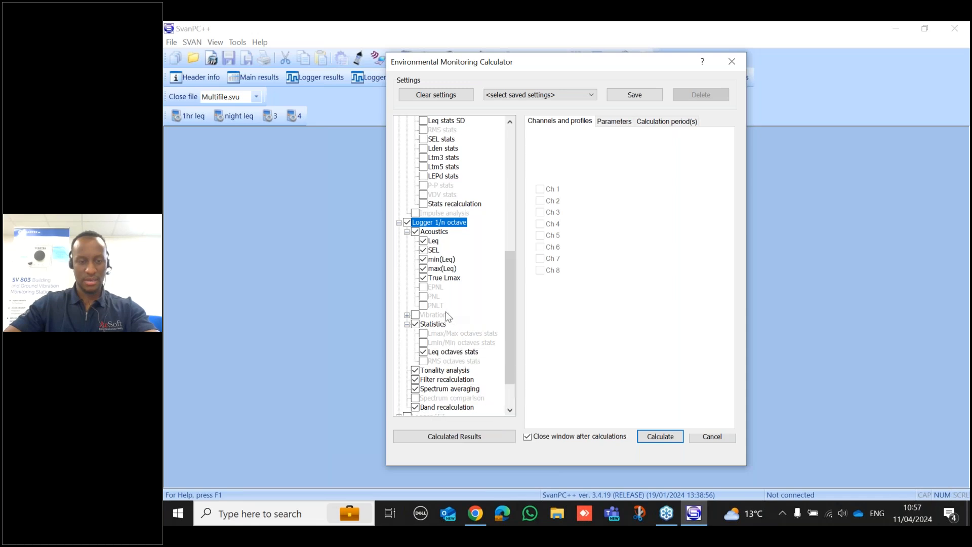
pyautogui.click(415, 231)
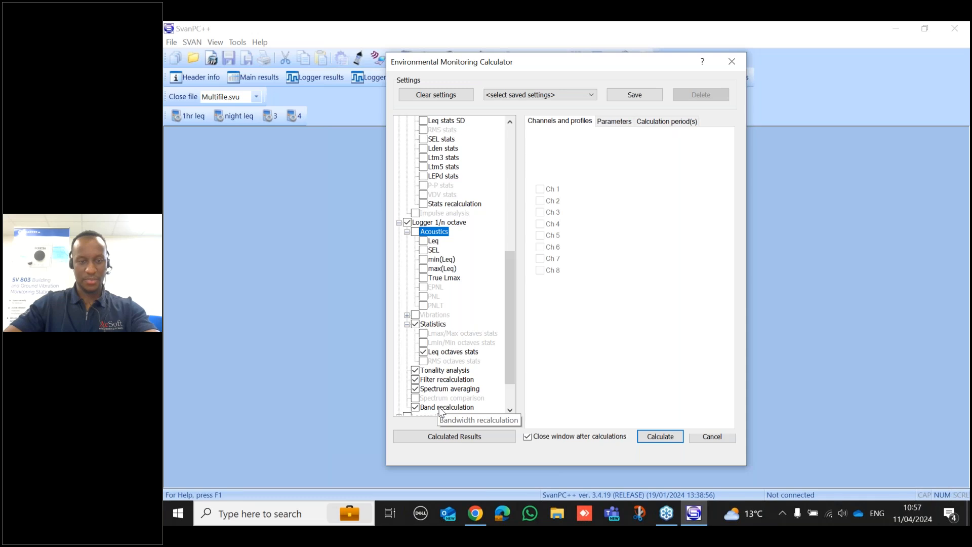
pyautogui.click(415, 388)
pyautogui.click(416, 379)
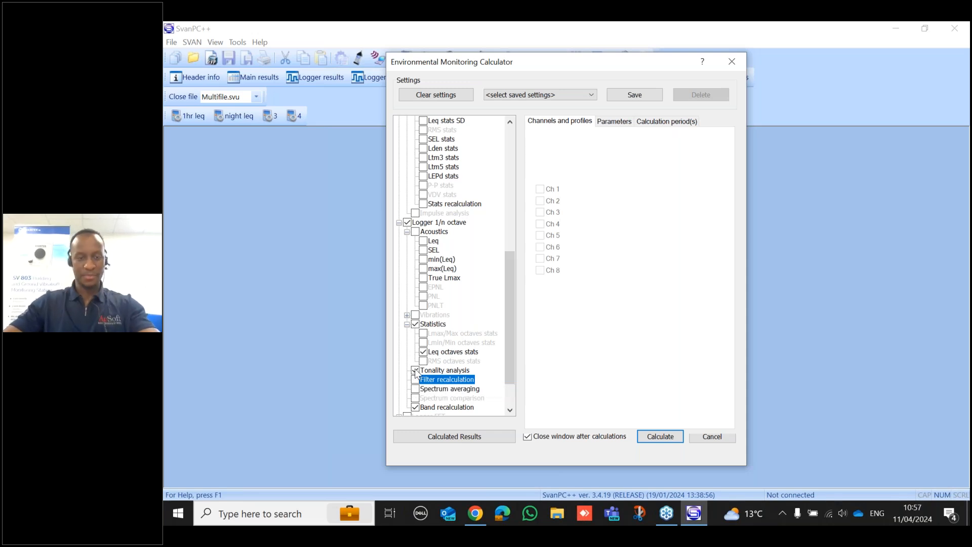
pyautogui.click(415, 371)
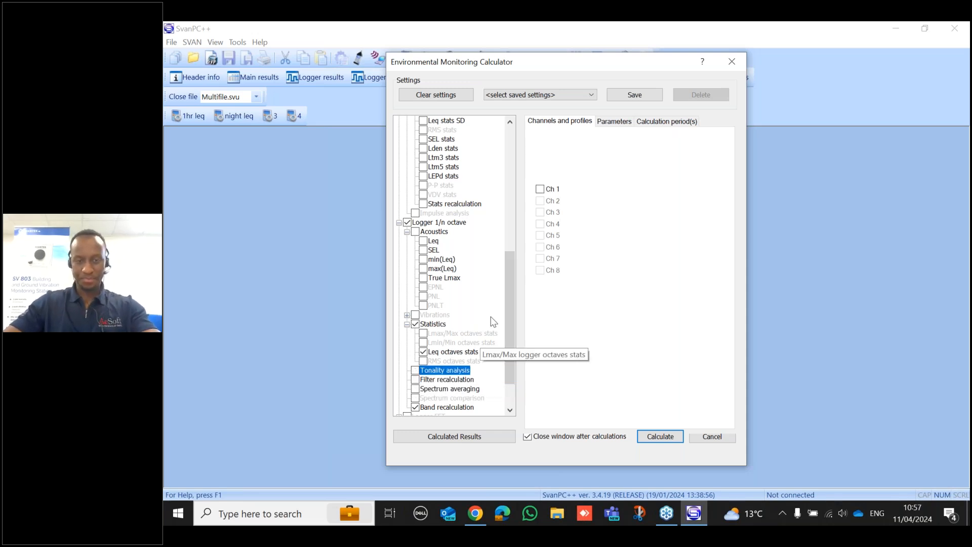
pyautogui.click(446, 408)
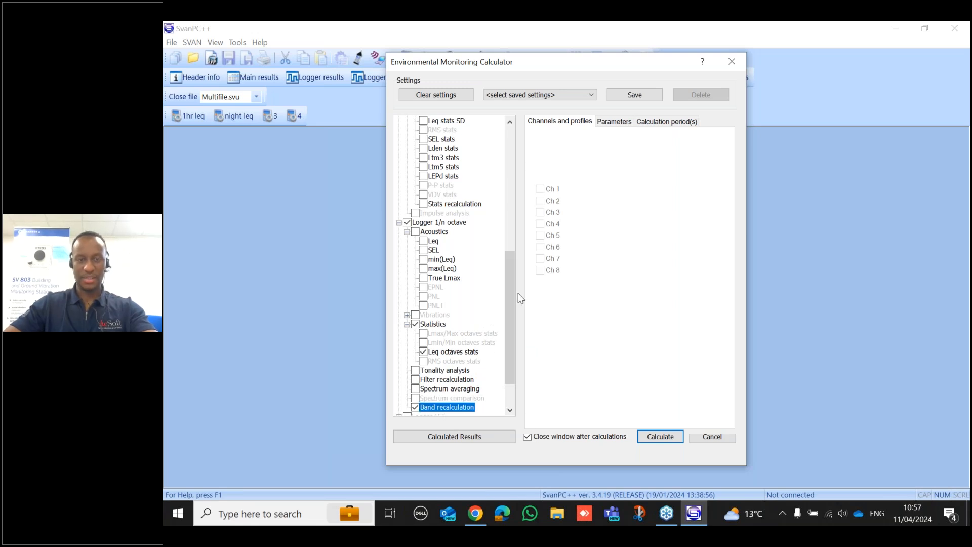
# - Review the calculation periods and calculate the selected functions, recalculating the 1/3 octave Leq time history into 1/1 octave bands
pyautogui.click(627, 125)
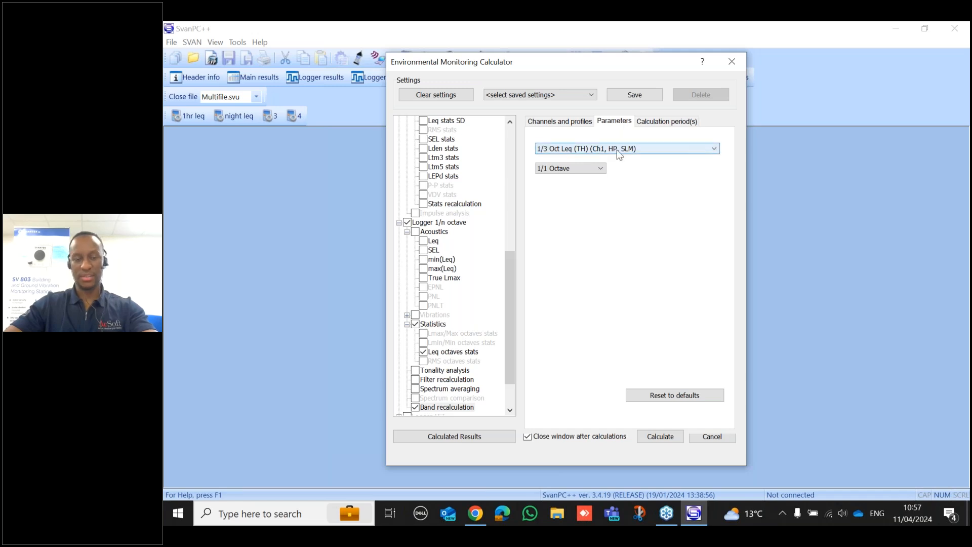
pyautogui.click(664, 122)
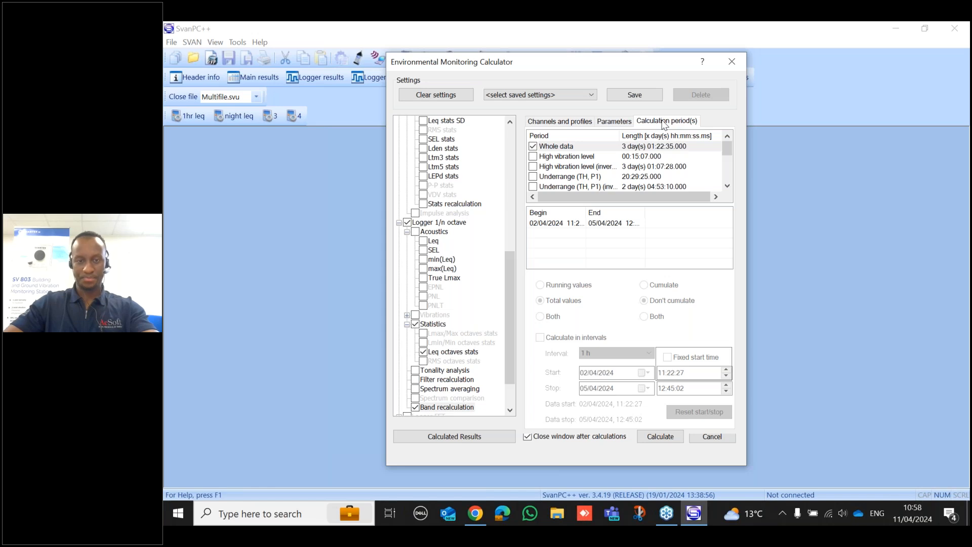
pyautogui.click(628, 122)
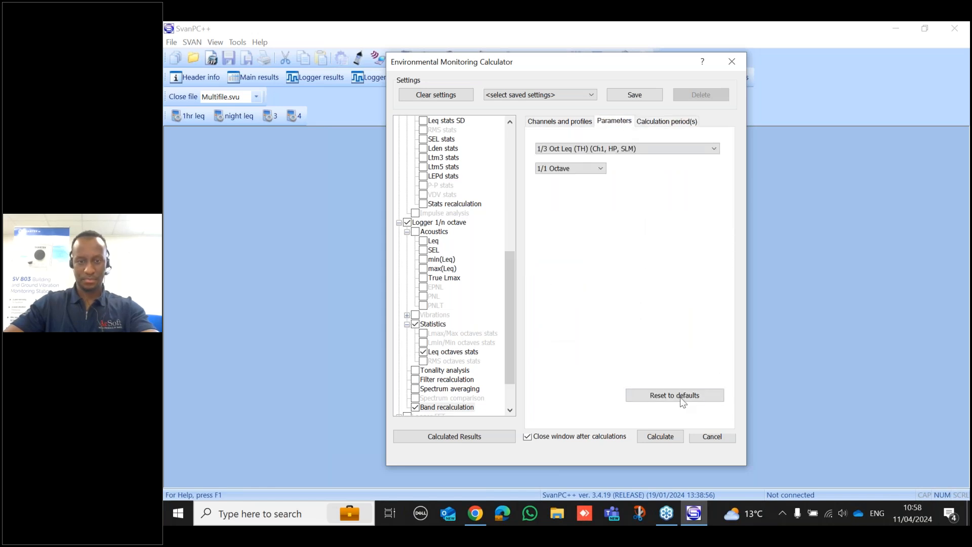
pyautogui.click(663, 435)
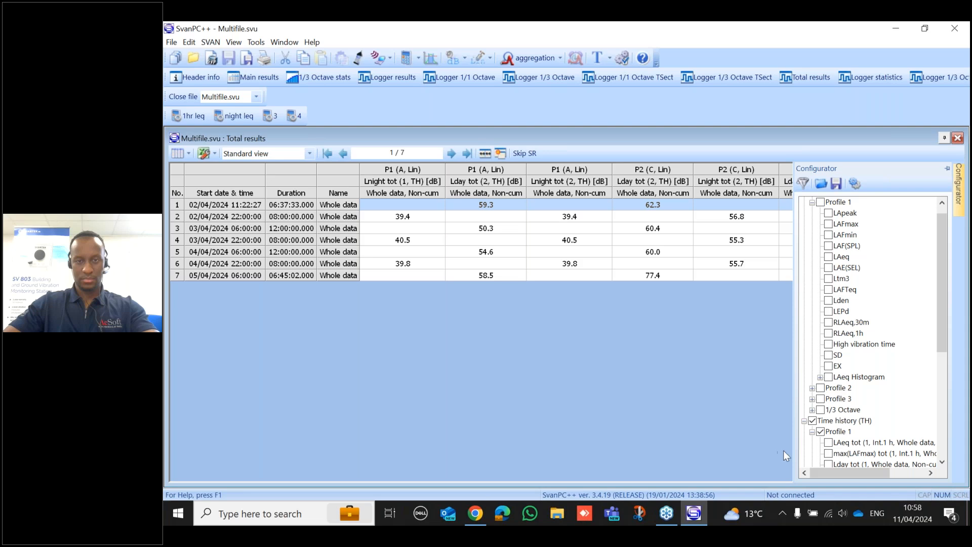
# - Hide the Profile 1, Profile 2 and Profile 3 time history Lday and Lnight results from the total results table
pyautogui.scroll(-4, 840, 381)
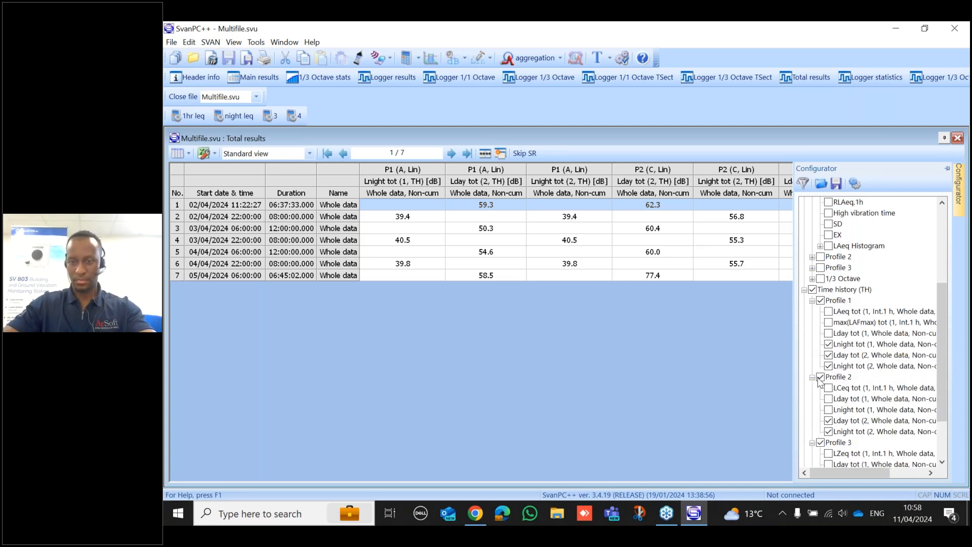
pyautogui.click(820, 378)
pyautogui.click(820, 443)
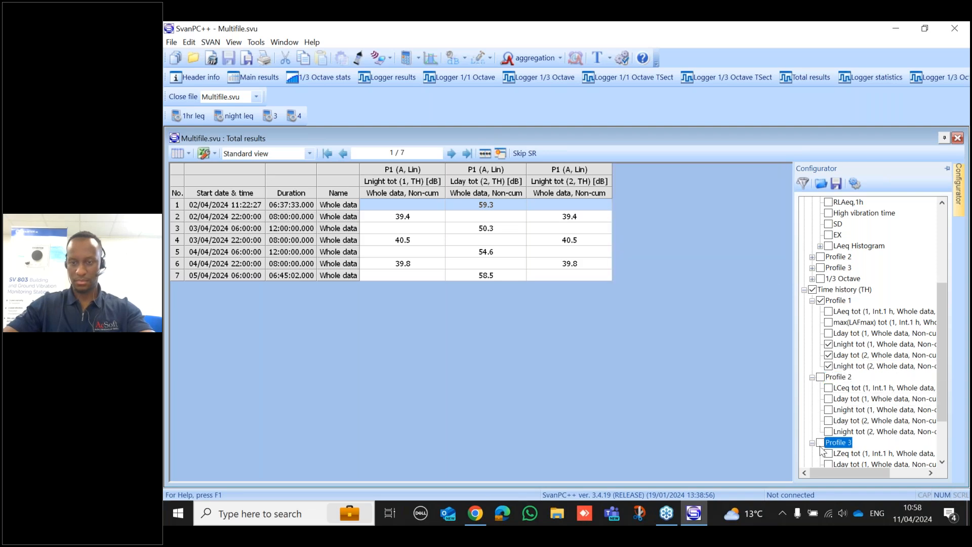
pyautogui.click(828, 366)
pyautogui.click(829, 355)
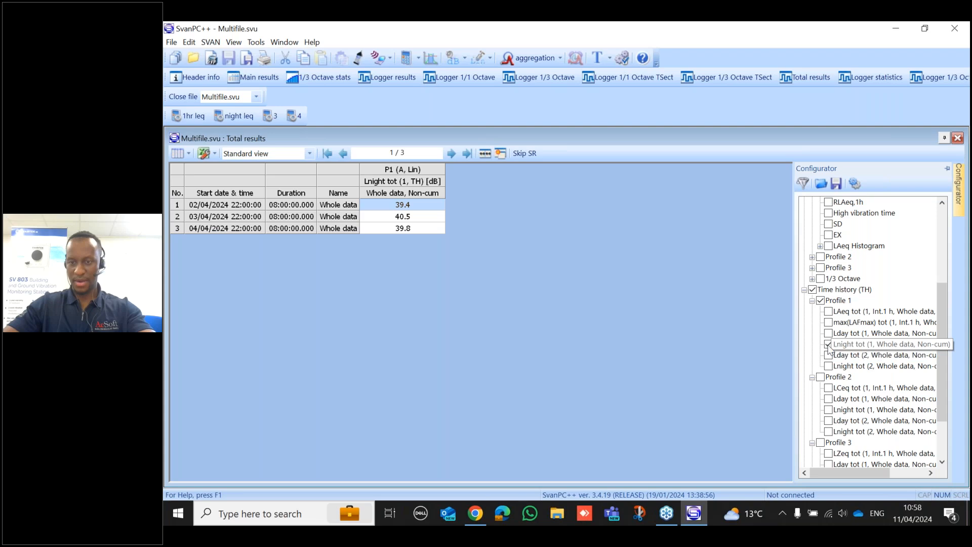
pyautogui.click(829, 344)
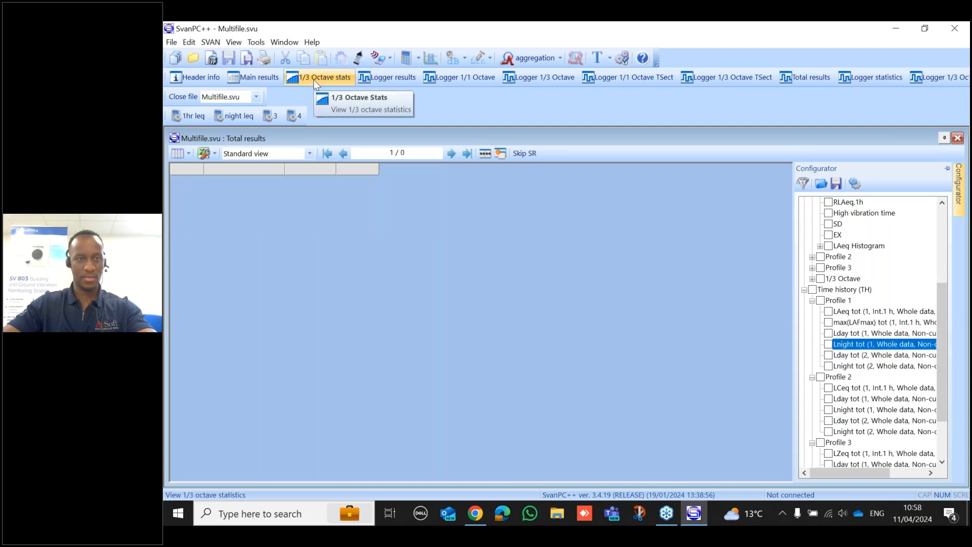
# - Open the Logger 1/1 Octave view and examine the levels of individual octave bands and the A, C and Z totals
pyautogui.click(472, 80)
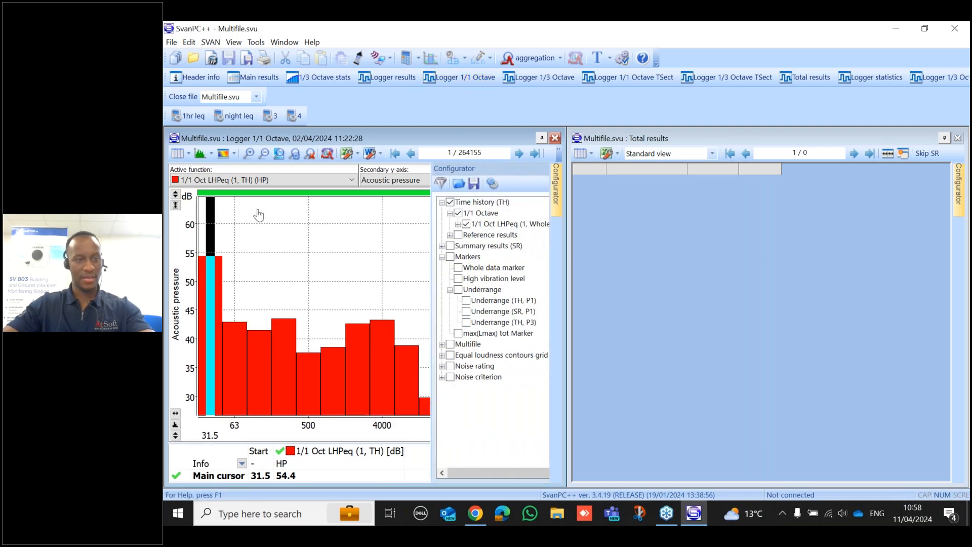
pyautogui.click(255, 375)
pyautogui.click(290, 376)
pyautogui.click(332, 386)
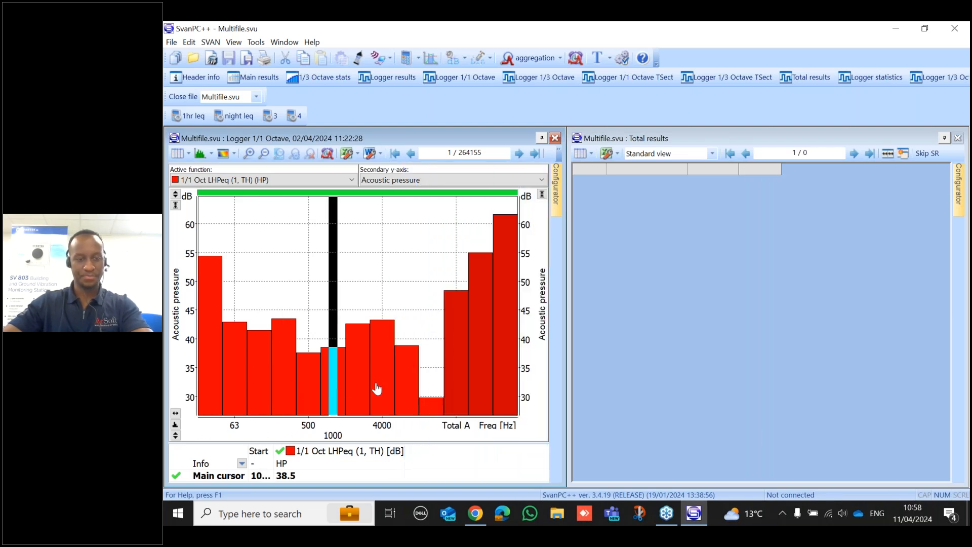
pyautogui.click(379, 390)
pyautogui.click(408, 392)
pyautogui.click(440, 409)
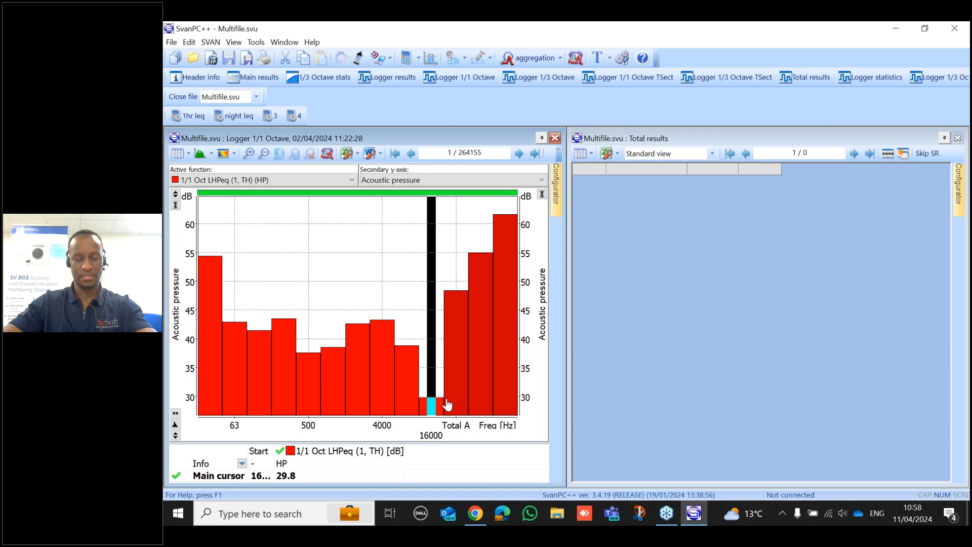
pyautogui.click(457, 366)
pyautogui.click(496, 365)
pyautogui.click(484, 362)
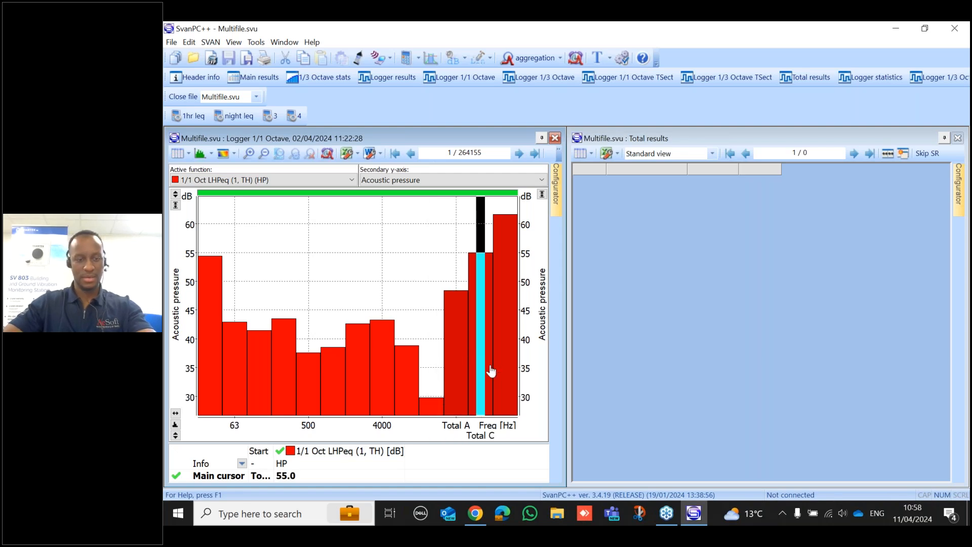
pyautogui.click(504, 243)
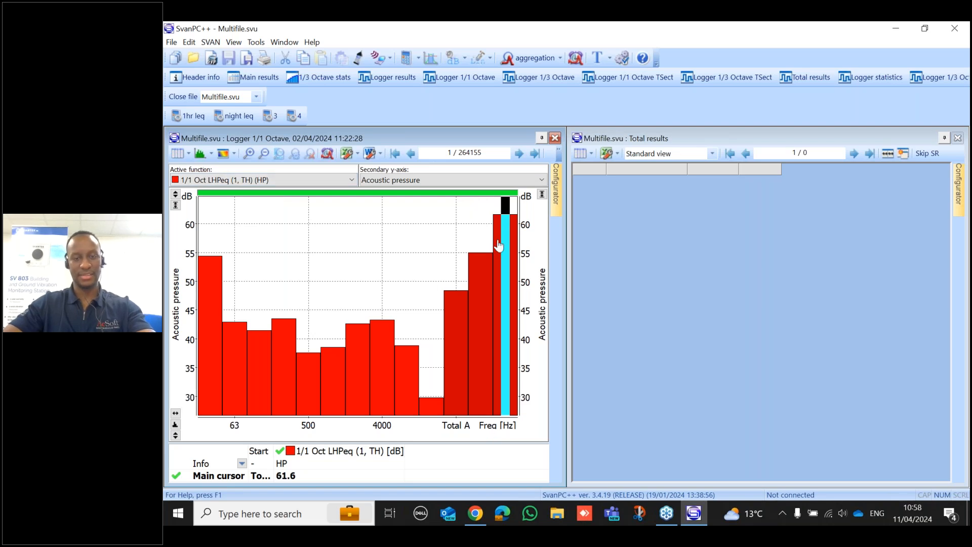
# - View the Logger 1/1 Octave results as a table and return to the spectrum chart
pyautogui.click(172, 155)
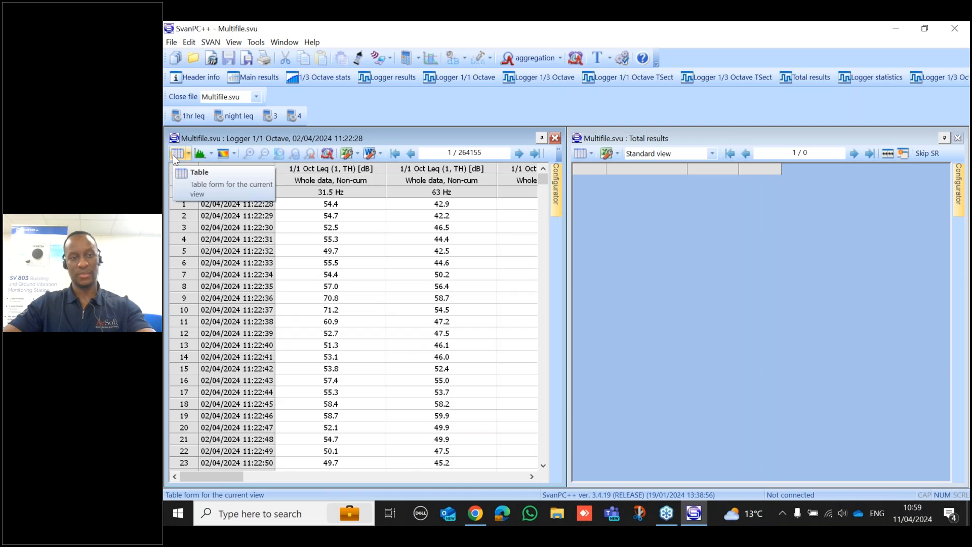
pyautogui.moveTo(219, 474)
pyautogui.mouseDown()
pyautogui.moveTo(508, 481)
pyautogui.moveTo(223, 479)
pyautogui.mouseUp()
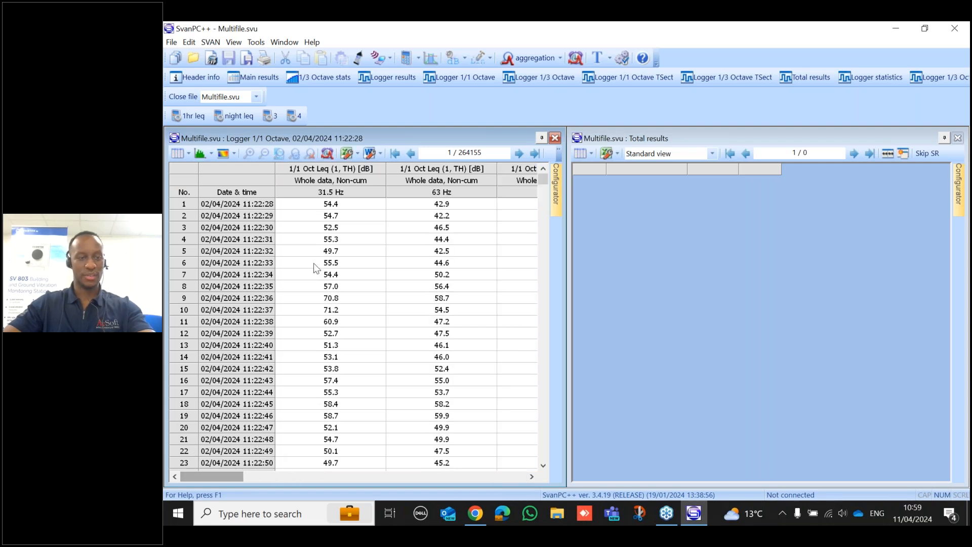
pyautogui.click(176, 155)
pyautogui.click(200, 153)
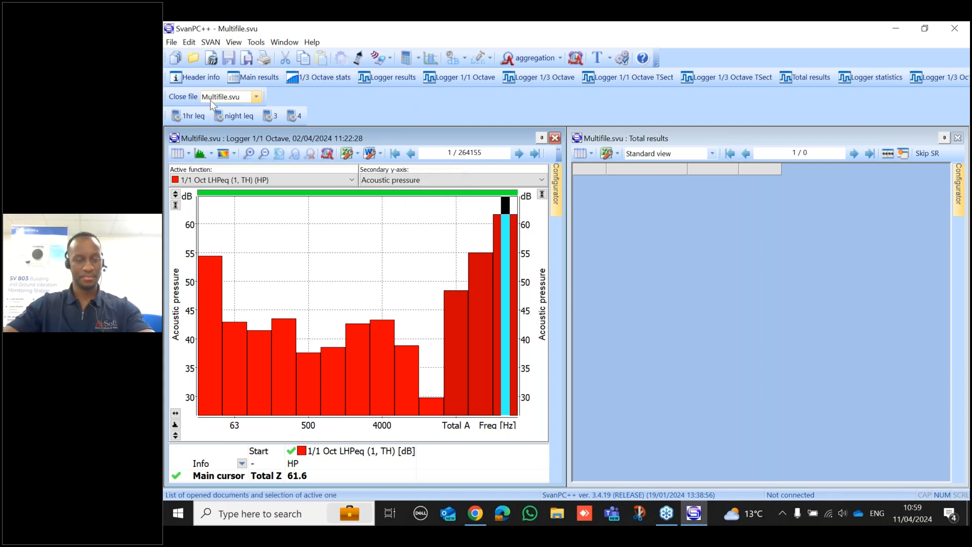
# - Look through the time history analyser calculator's logger acoustics, statistics and 1/n octave functions, and close the calculator without calculating
pyautogui.click(256, 43)
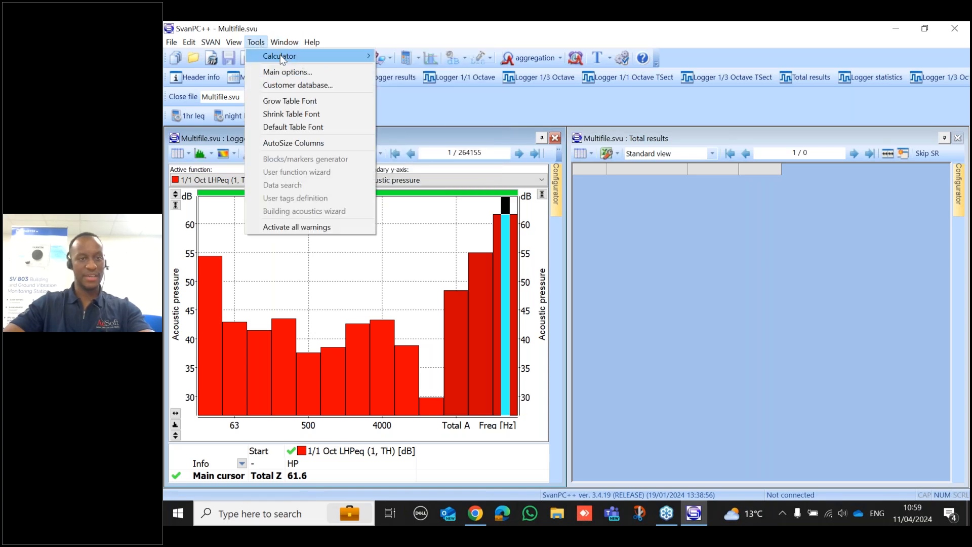
pyautogui.moveTo(301, 57)
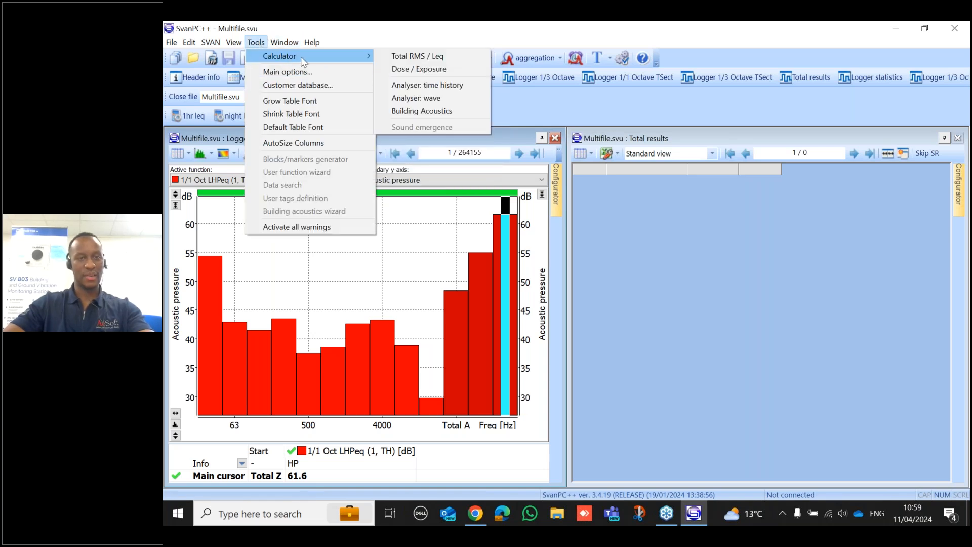
pyautogui.click(435, 86)
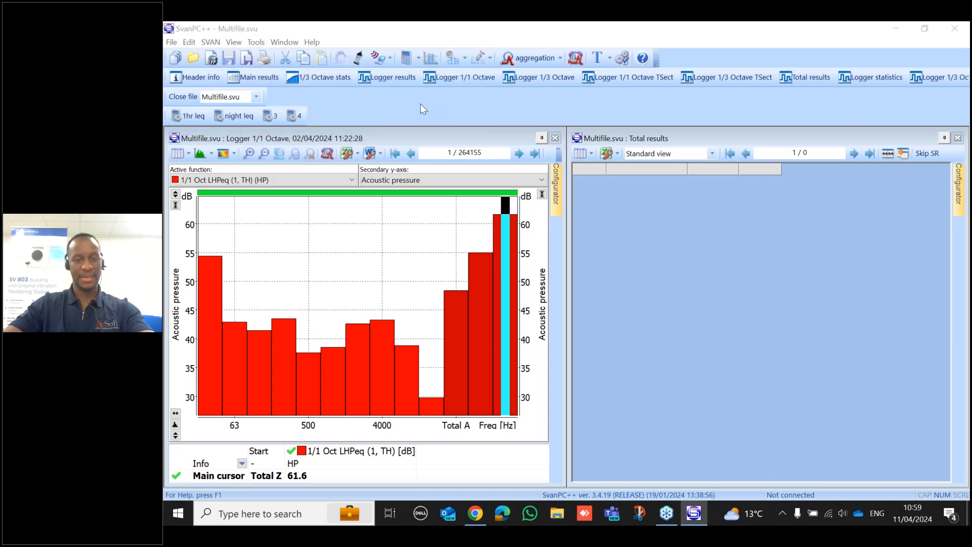
pyautogui.scroll(-3, 461, 264)
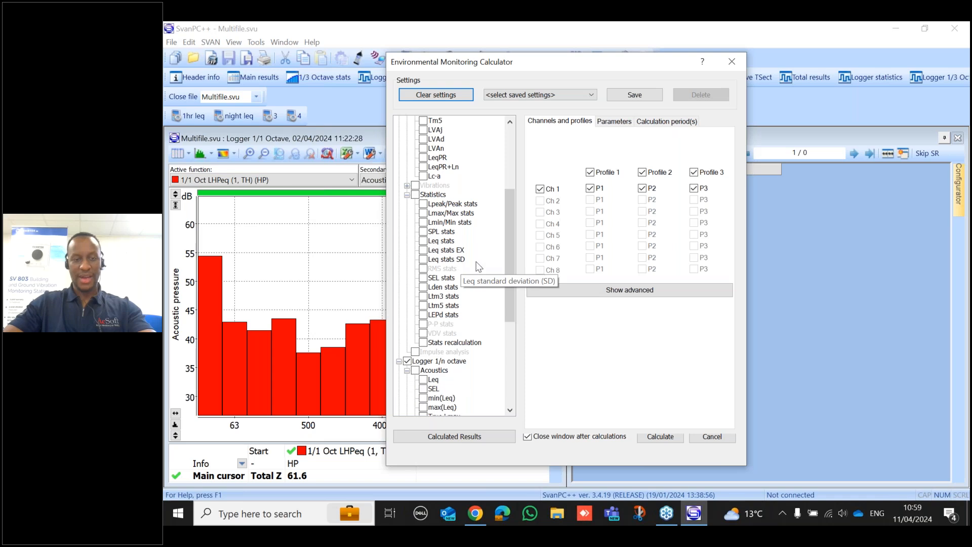
pyautogui.scroll(-3, 467, 289)
pyautogui.scroll(-4, 467, 299)
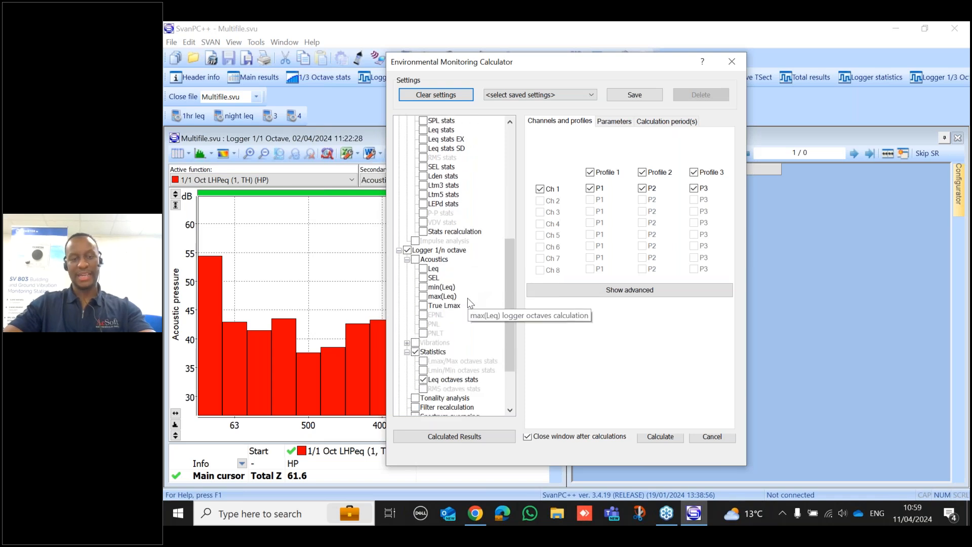
pyautogui.scroll(-1, 463, 314)
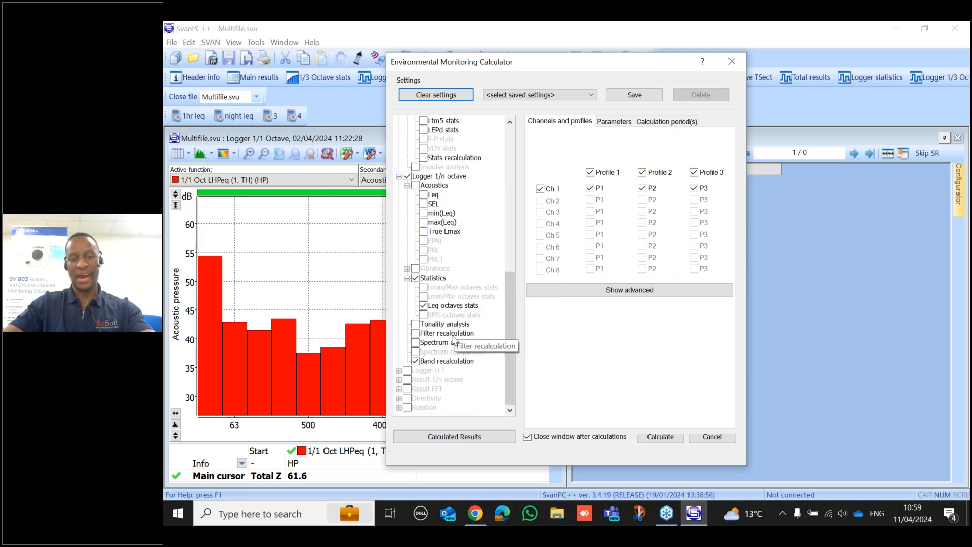
pyautogui.scroll(5, 438, 351)
pyautogui.scroll(6, 439, 351)
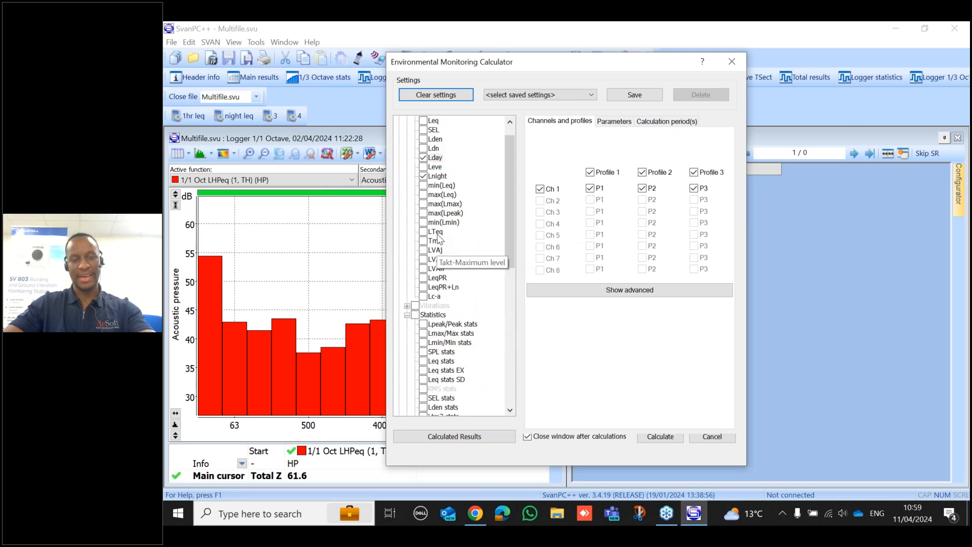
pyautogui.scroll(1, 437, 236)
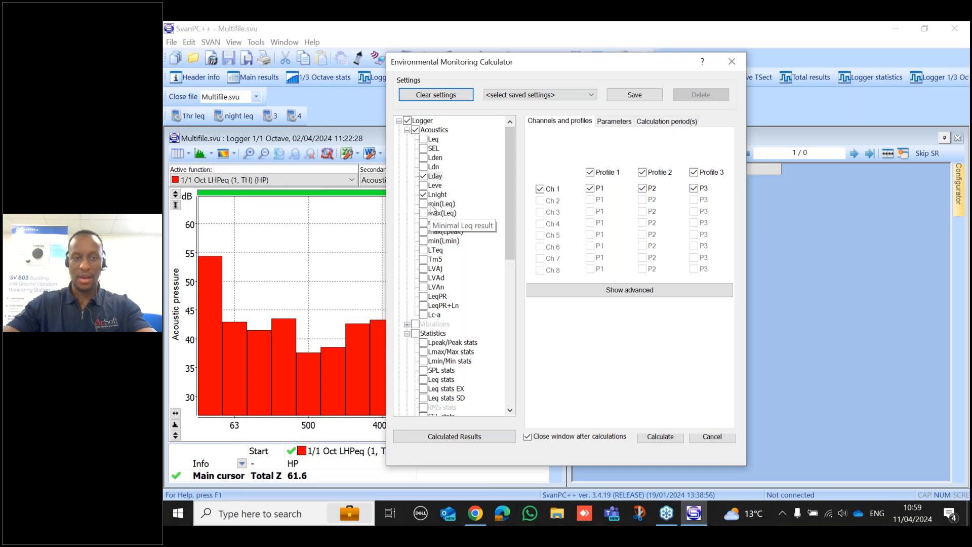
pyautogui.scroll(-3, 431, 209)
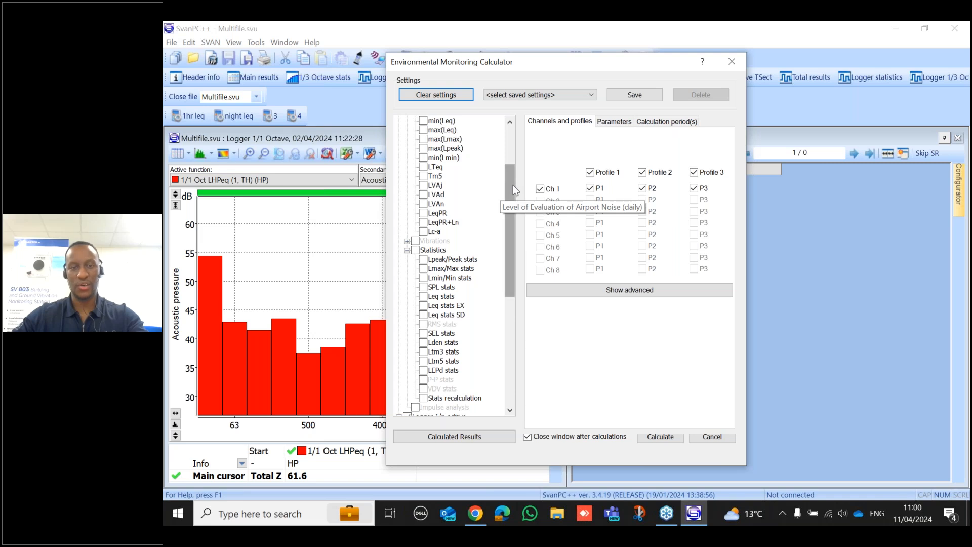
pyautogui.scroll(3, 512, 184)
pyautogui.scroll(1, 519, 157)
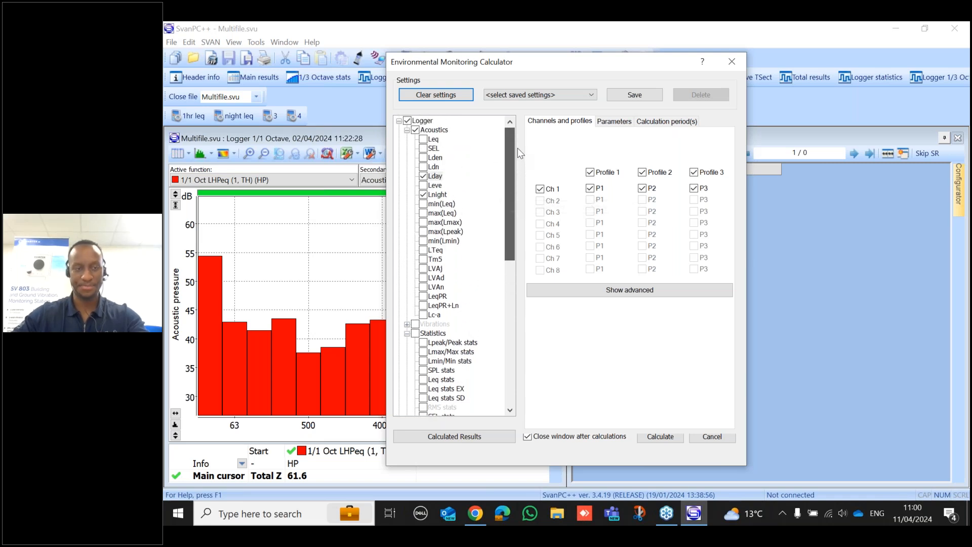
pyautogui.click(731, 60)
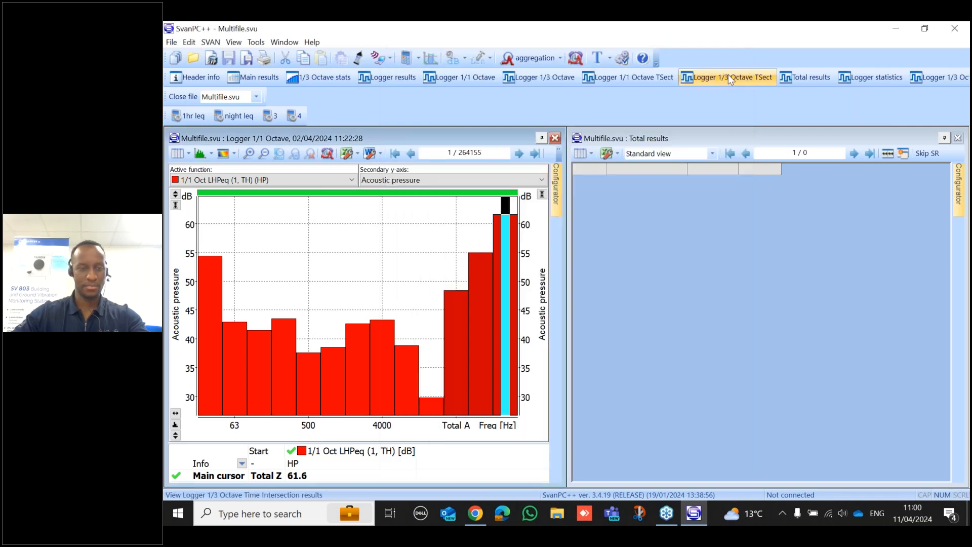